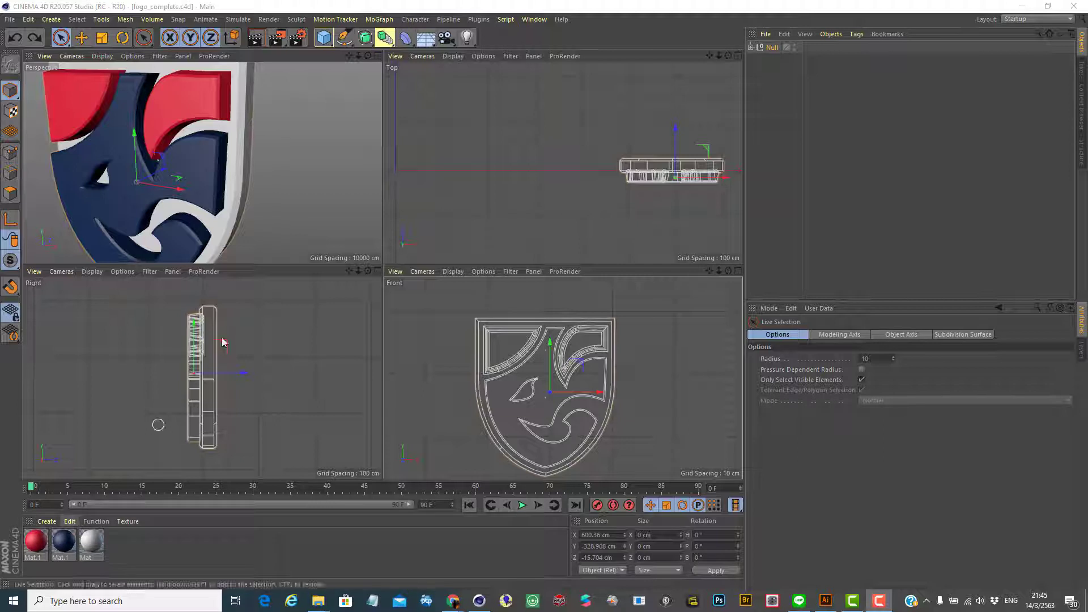
# Maximize the perspective view with the whole shield in frame and open the light grey Mat material's Reflectance settings
pyautogui.click(377, 57)
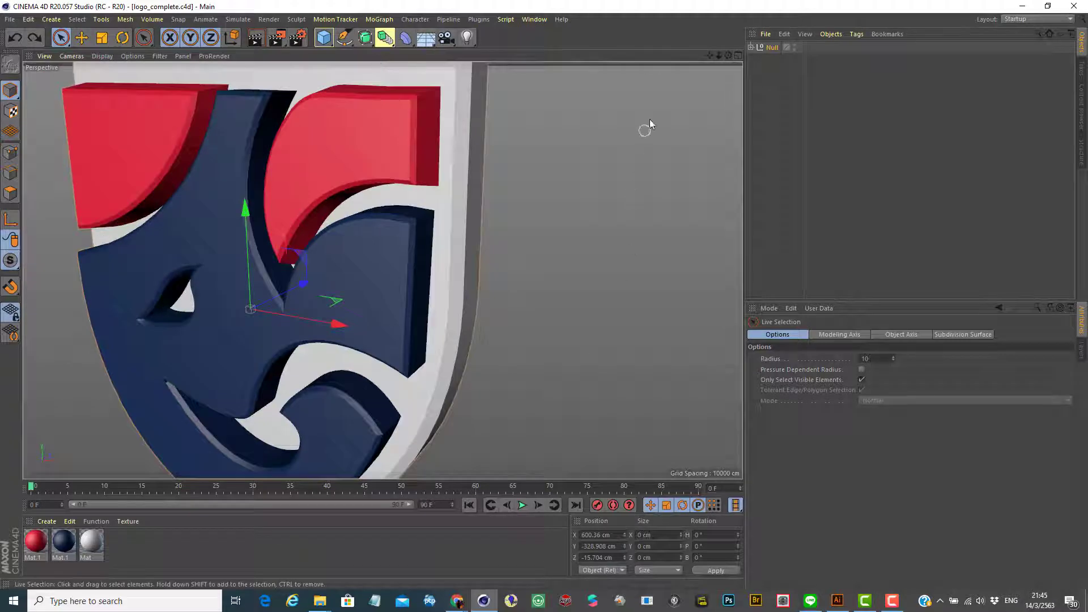
pyautogui.moveTo(718, 55); pyautogui.dragTo(689, 57)
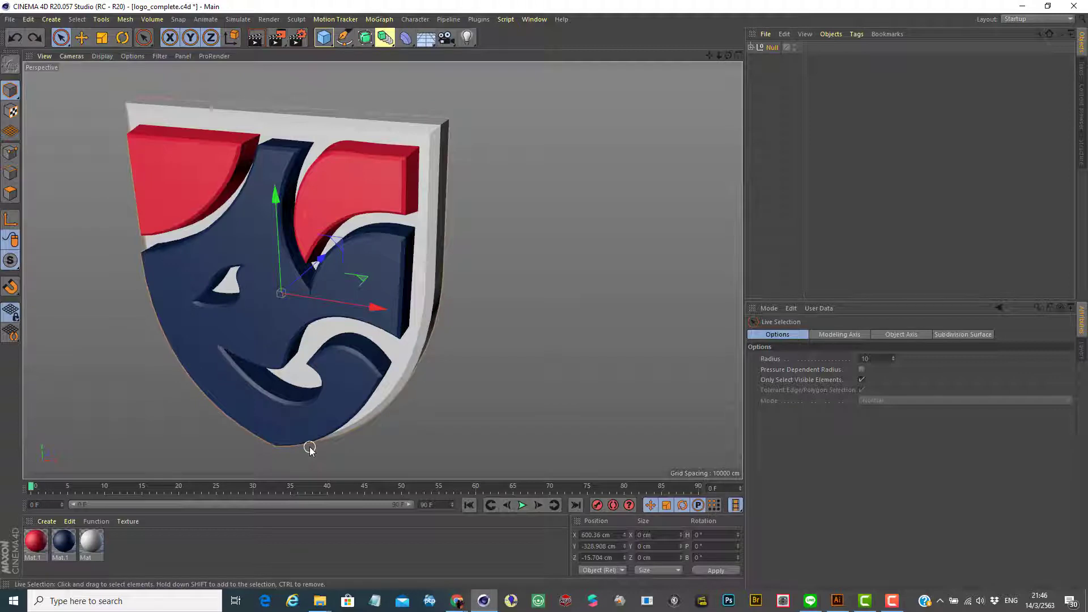
pyautogui.click(94, 543)
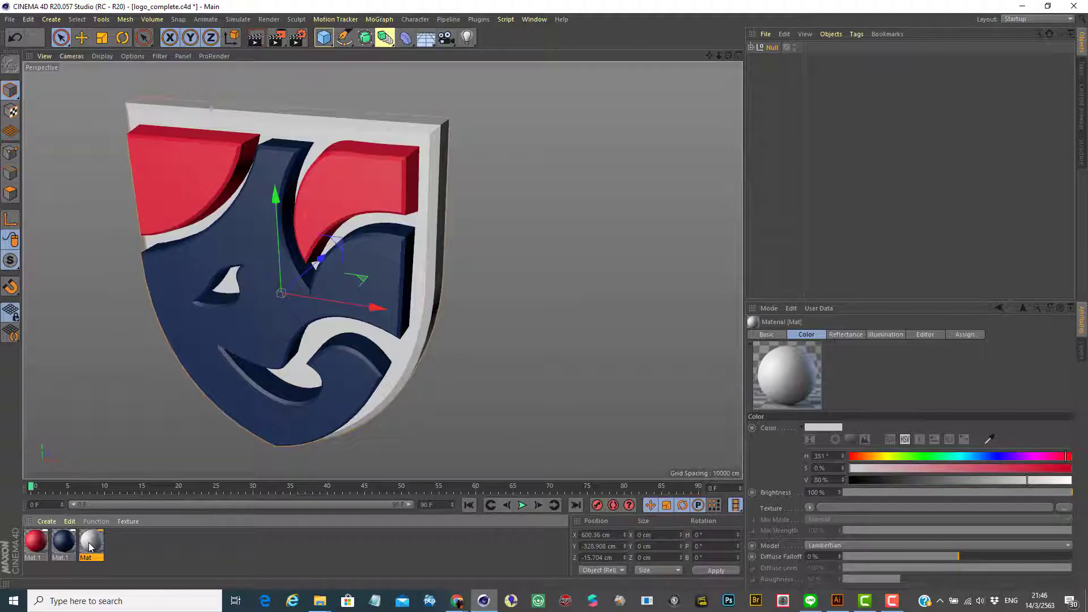
pyautogui.doubleClick(90, 545)
pyautogui.moveTo(421, 84); pyautogui.dragTo(527, 94)
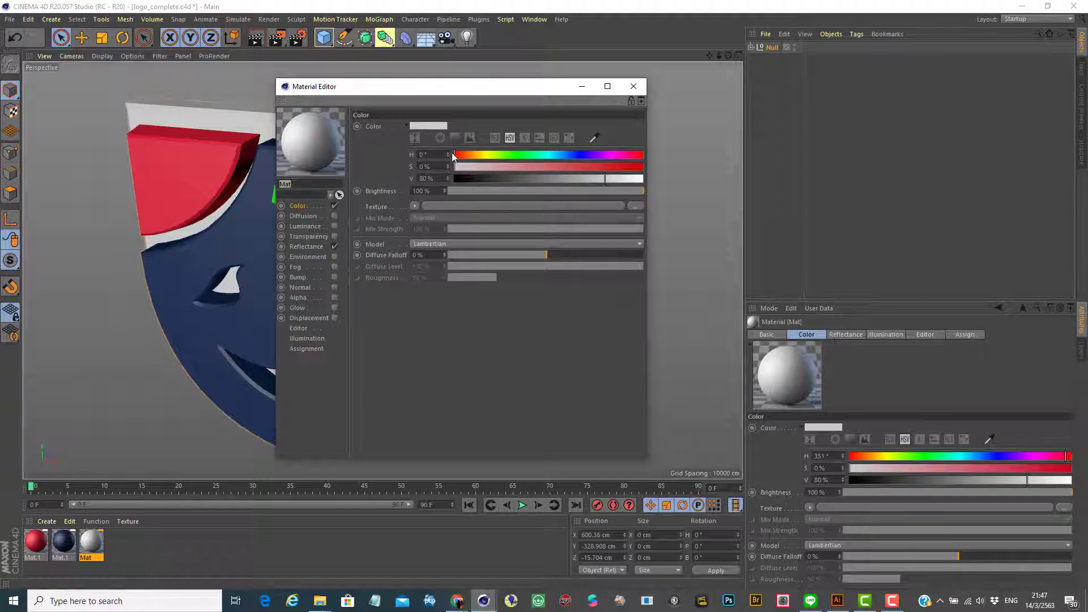
pyautogui.click(405, 125)
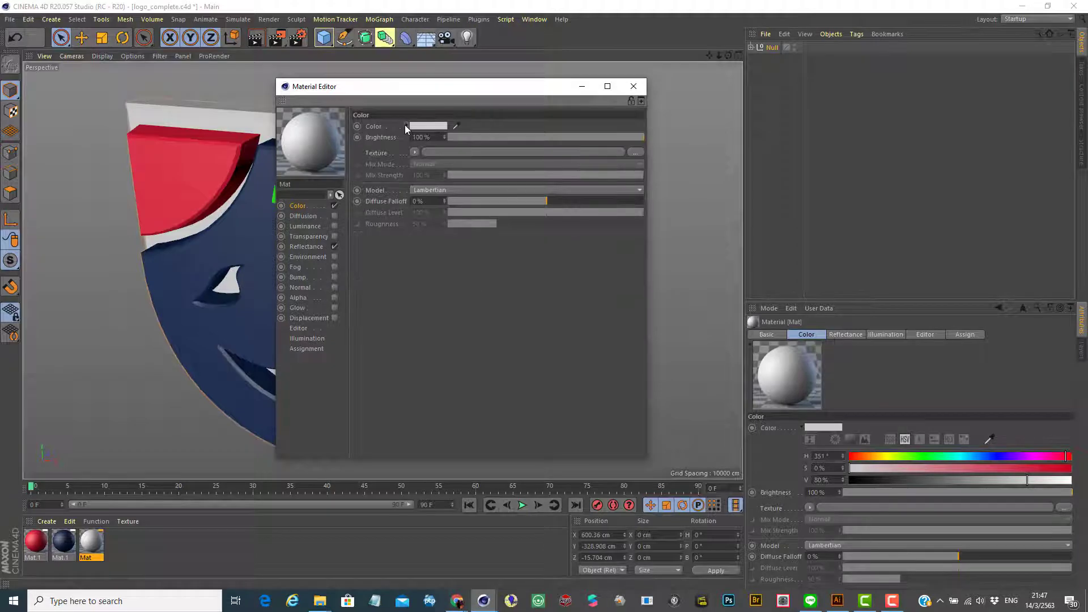
pyautogui.click(404, 126)
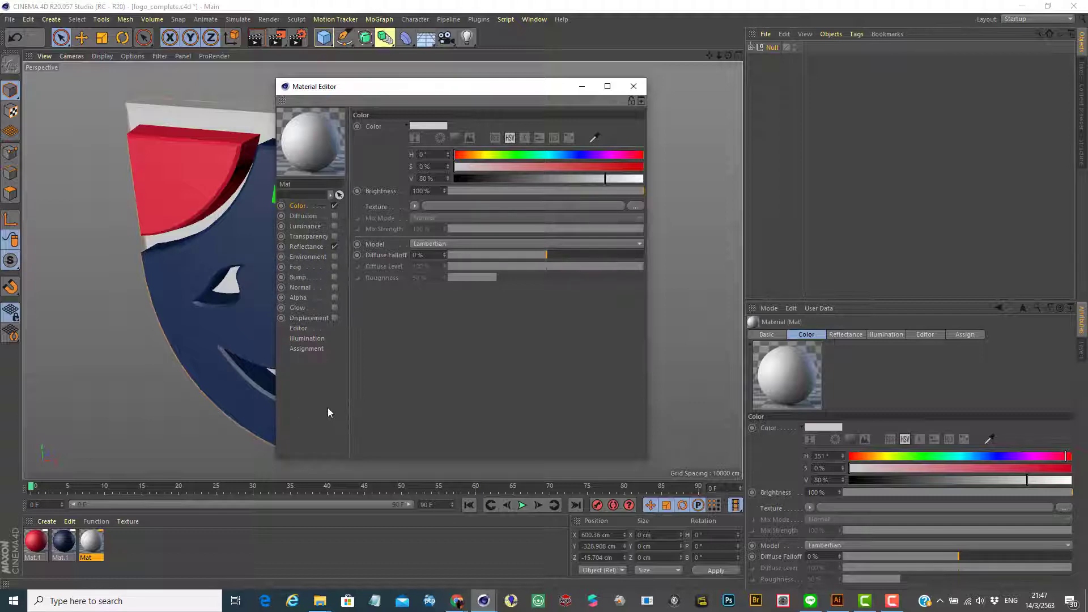
pyautogui.click(316, 248)
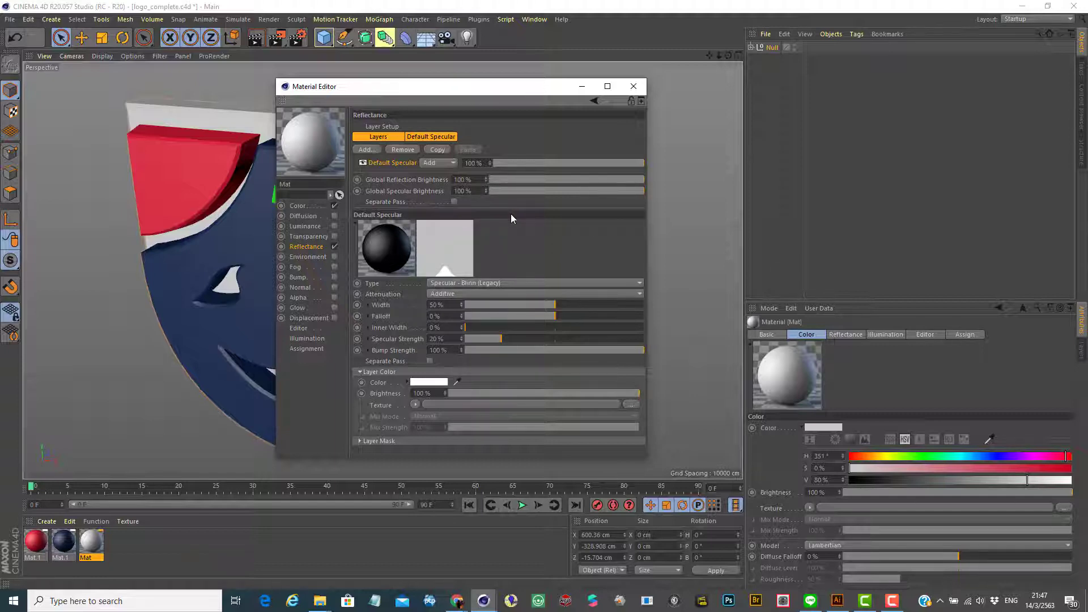
# Try switching off the grey material's Reflectance channel and lowering its Layer Color brightness to 49%
pyautogui.click(335, 246)
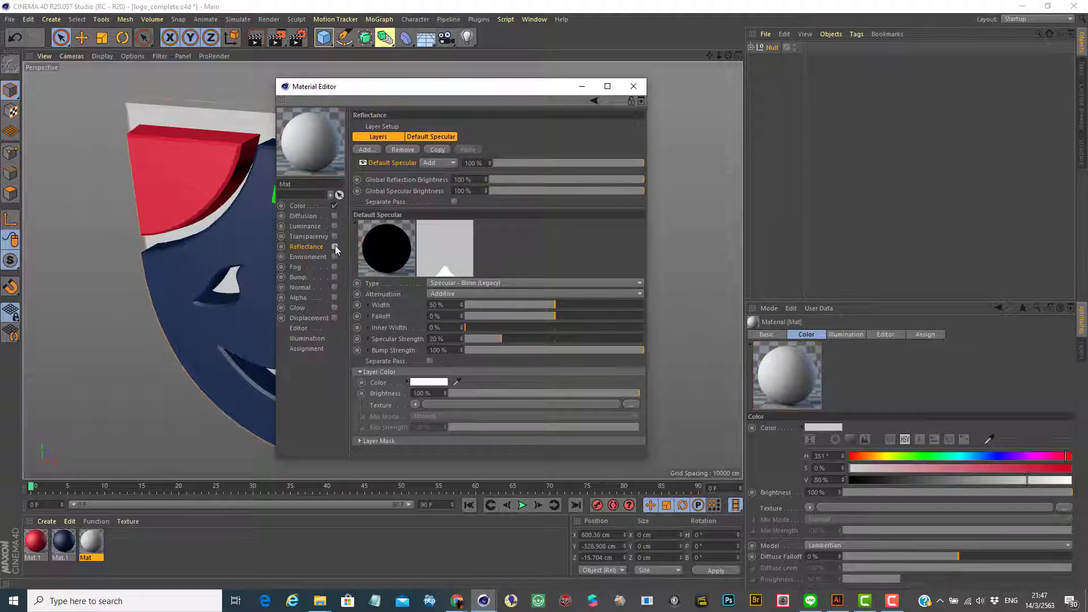
pyautogui.moveTo(436, 85); pyautogui.dragTo(715, 85)
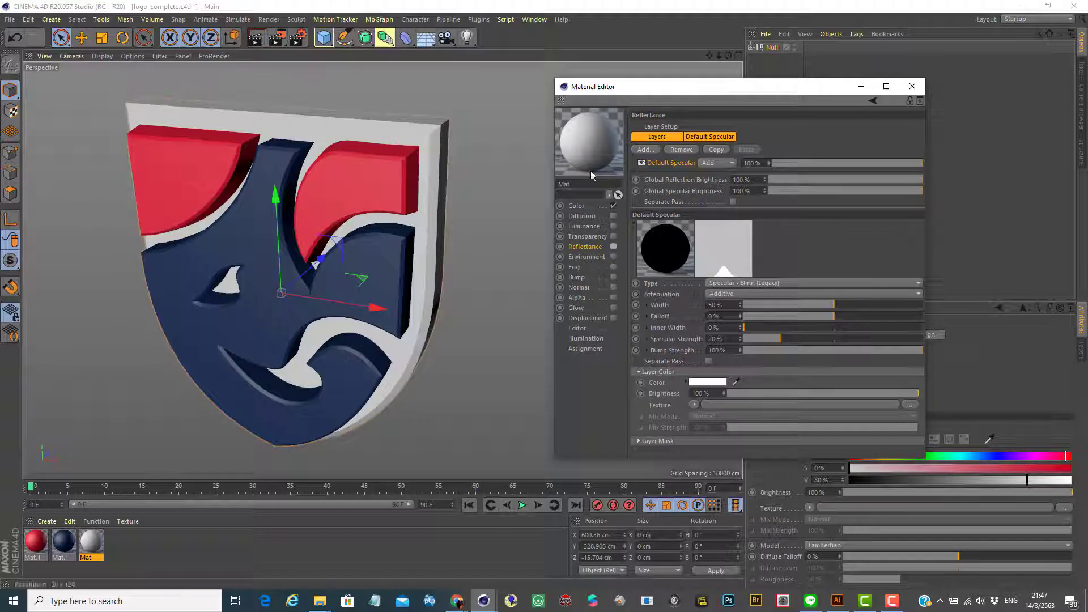
pyautogui.click(614, 247)
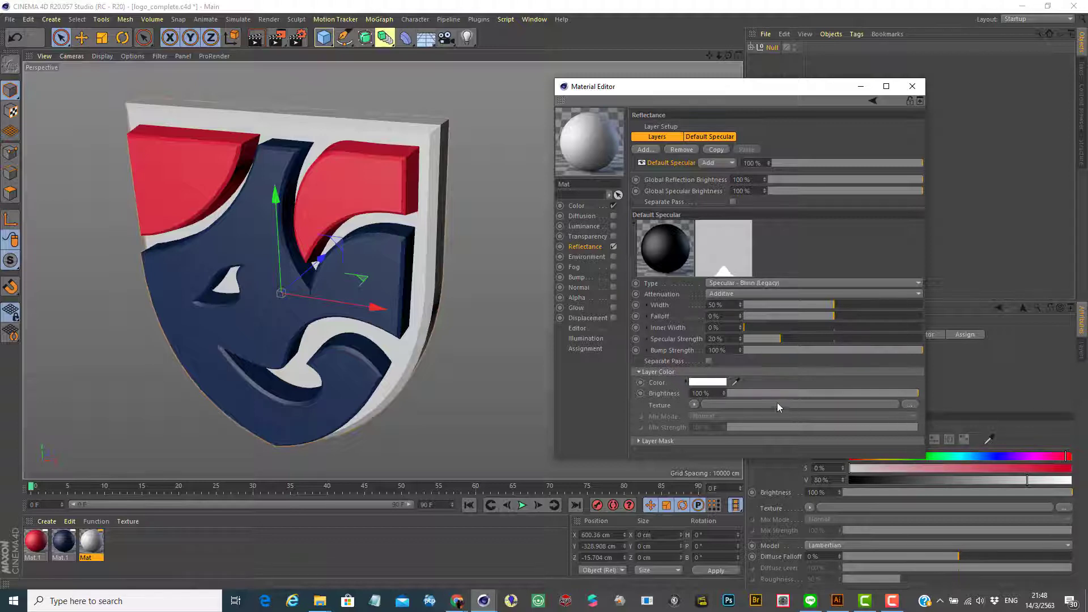
pyautogui.moveTo(918, 394); pyautogui.dragTo(821, 396)
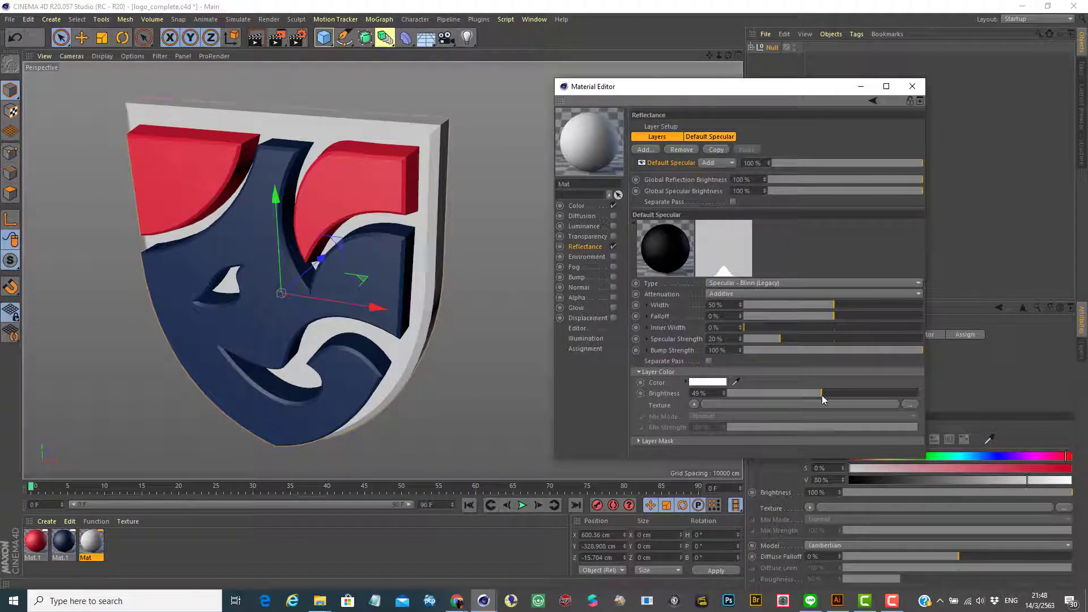
pyautogui.moveTo(795, 393); pyautogui.dragTo(949, 397)
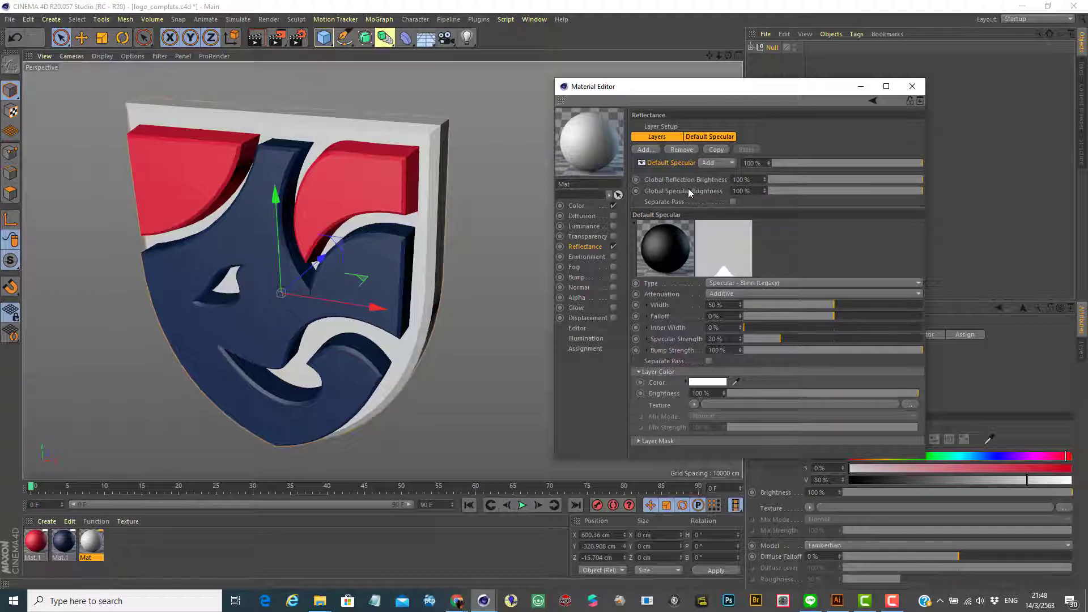
# Set the grey material's Global Reflection Brightness to 50%, leaving Global Specular Brightness at 100% after trying a lower value
pyautogui.click(921, 179)
pyautogui.moveTo(921, 178); pyautogui.dragTo(840, 177)
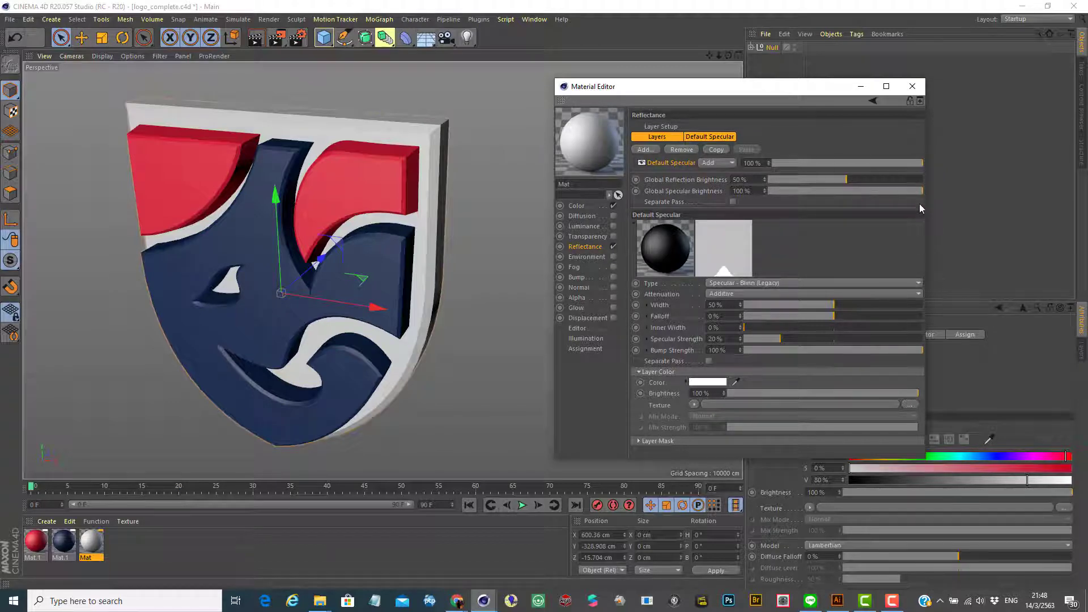
pyautogui.moveTo(923, 191); pyautogui.dragTo(850, 193)
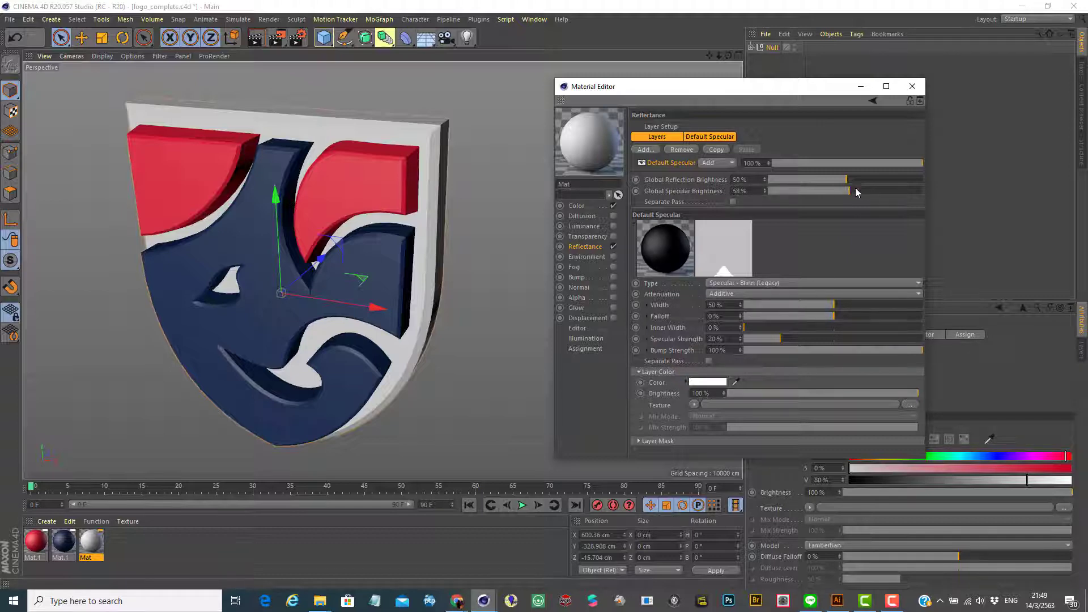
pyautogui.moveTo(889, 197); pyautogui.dragTo(943, 201)
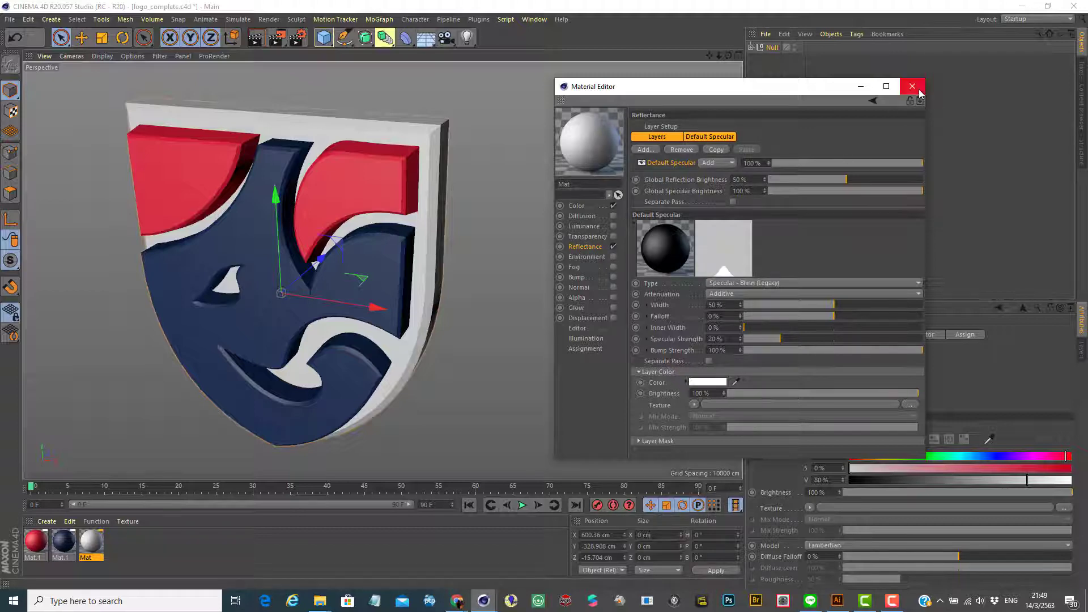
# Recolor the grey material pale blue with hue 197°, saturation 16% and value 78%, and close the material editor
pyautogui.click(583, 207)
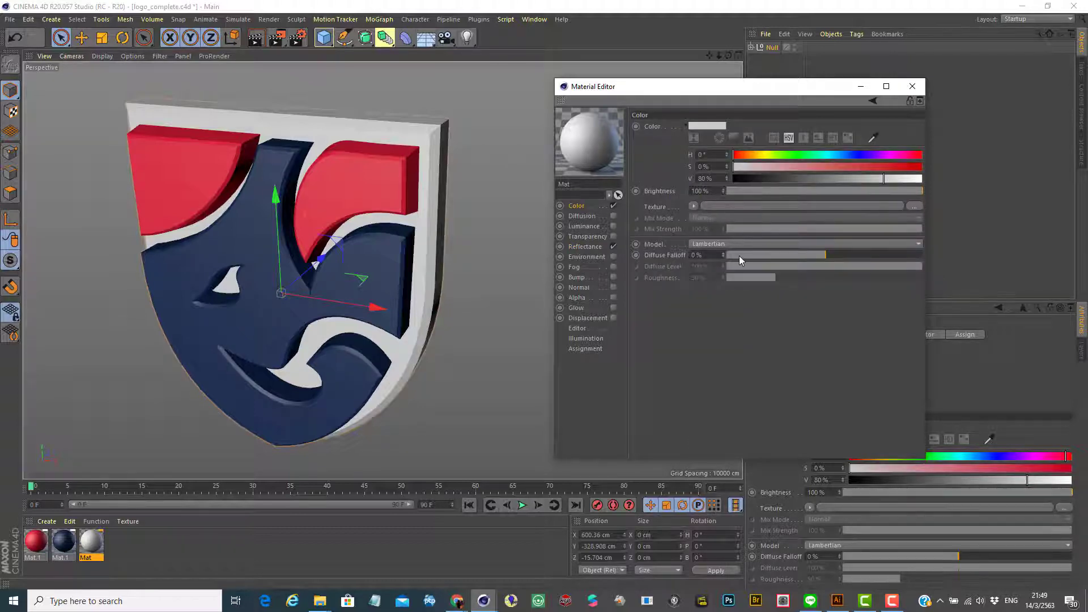
pyautogui.click(837, 153)
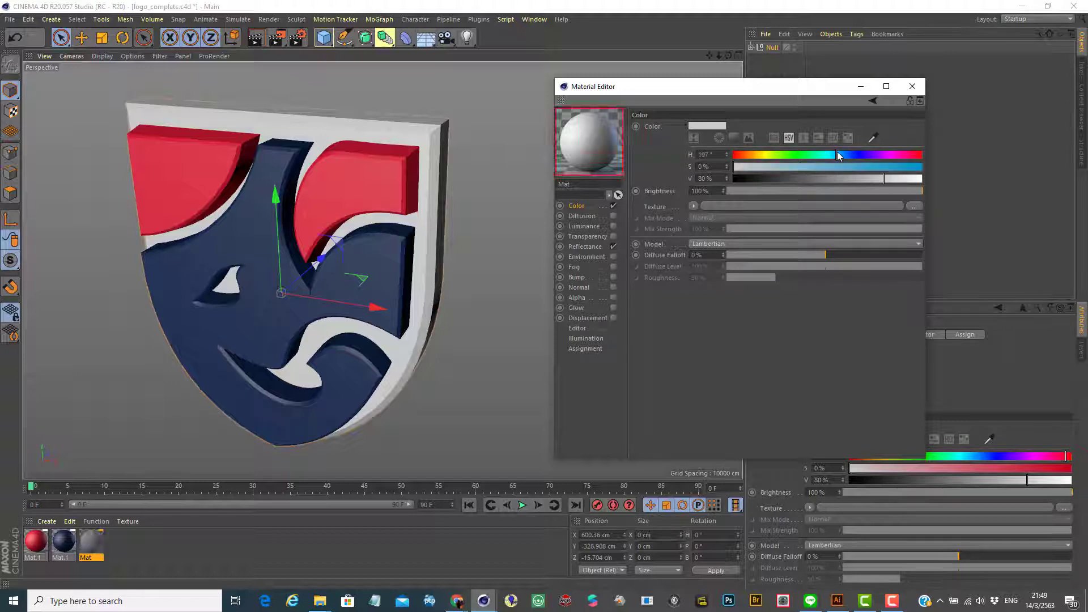
pyautogui.click(811, 167)
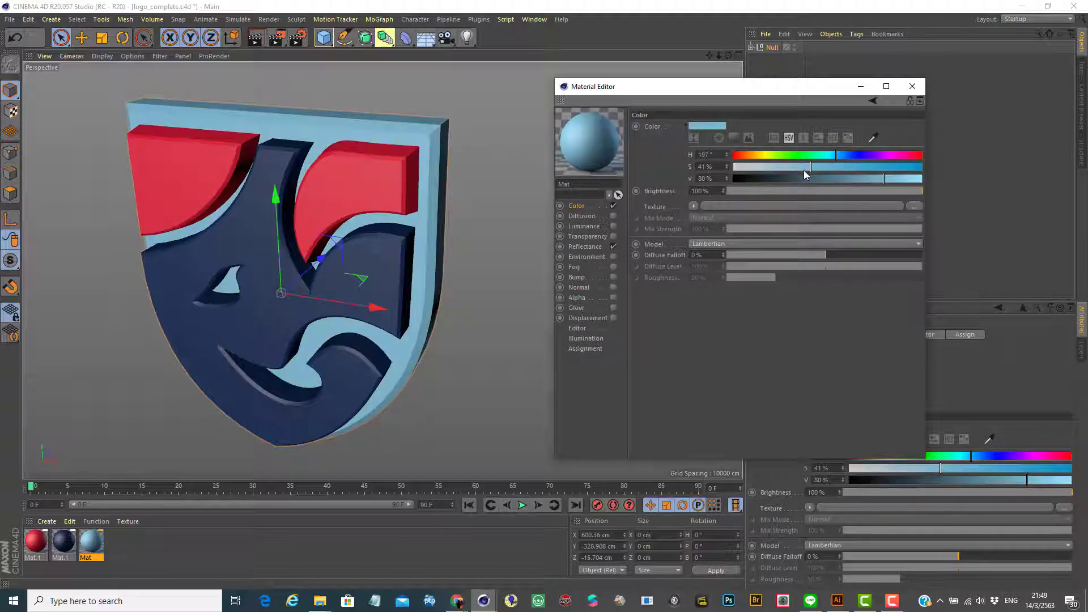
pyautogui.click(792, 167)
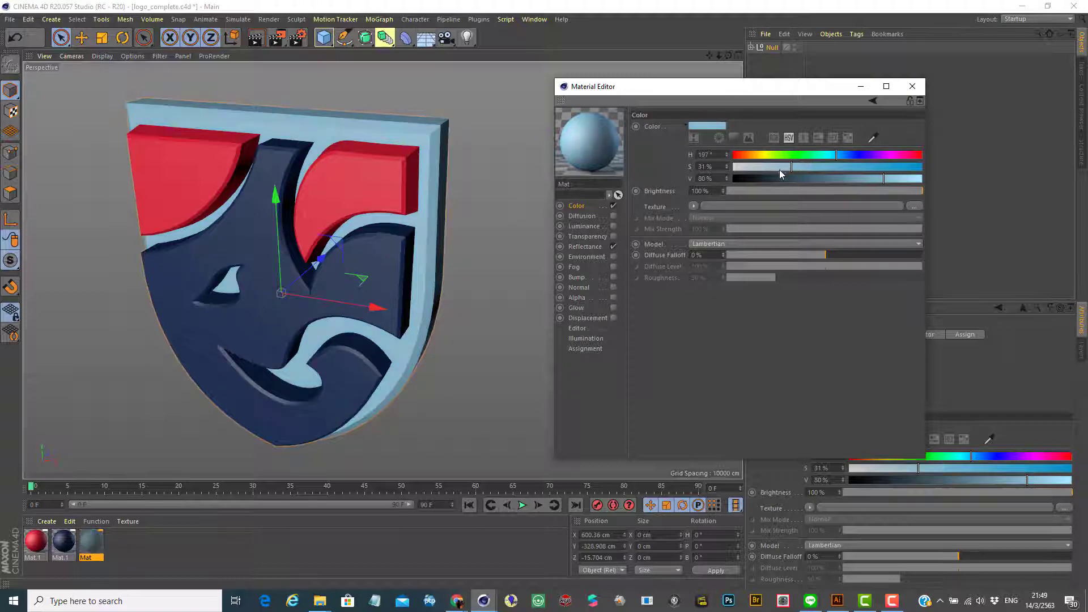
pyautogui.click(864, 181)
pyautogui.click(872, 179)
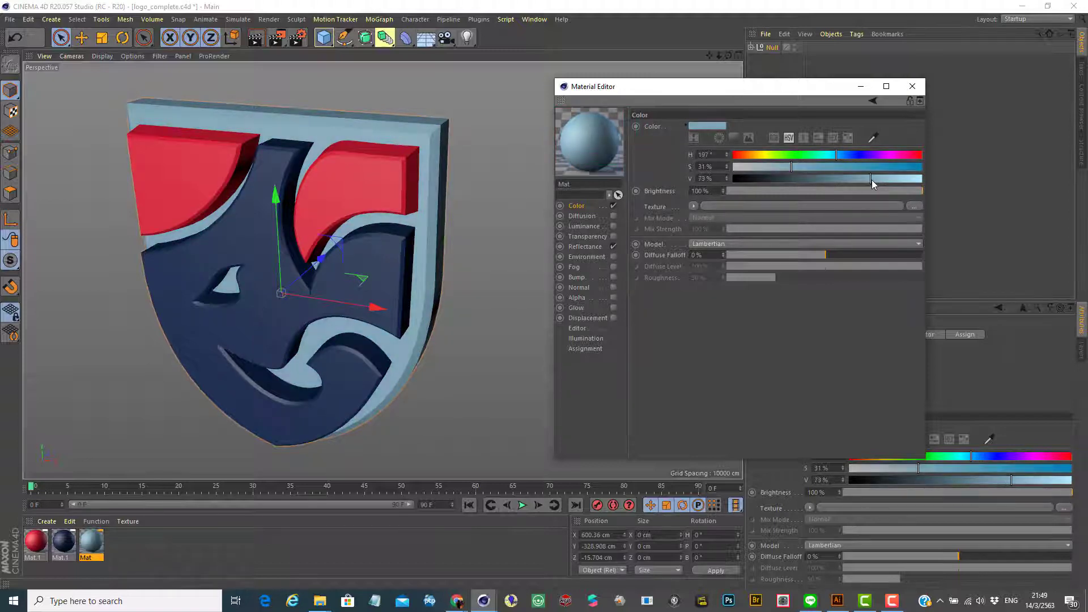
pyautogui.click(880, 179)
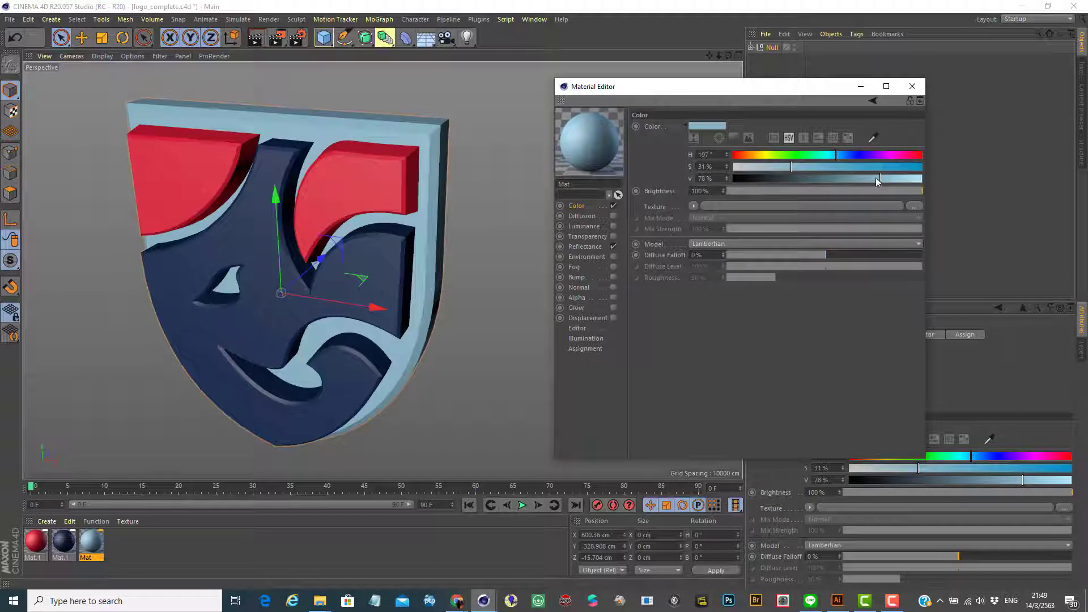
pyautogui.moveTo(790, 170); pyautogui.dragTo(763, 173)
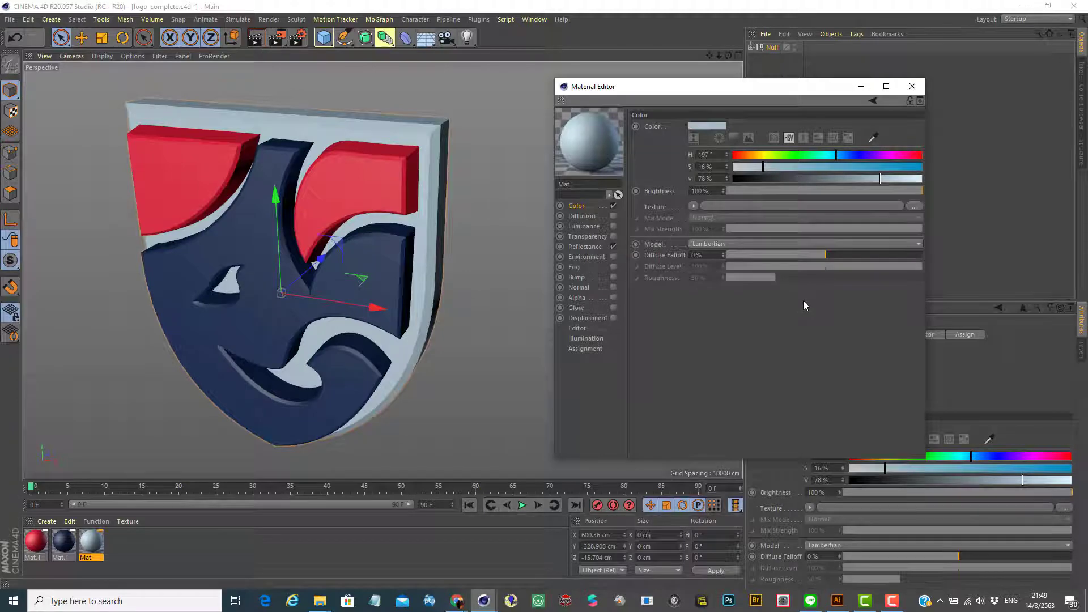
pyautogui.click(912, 86)
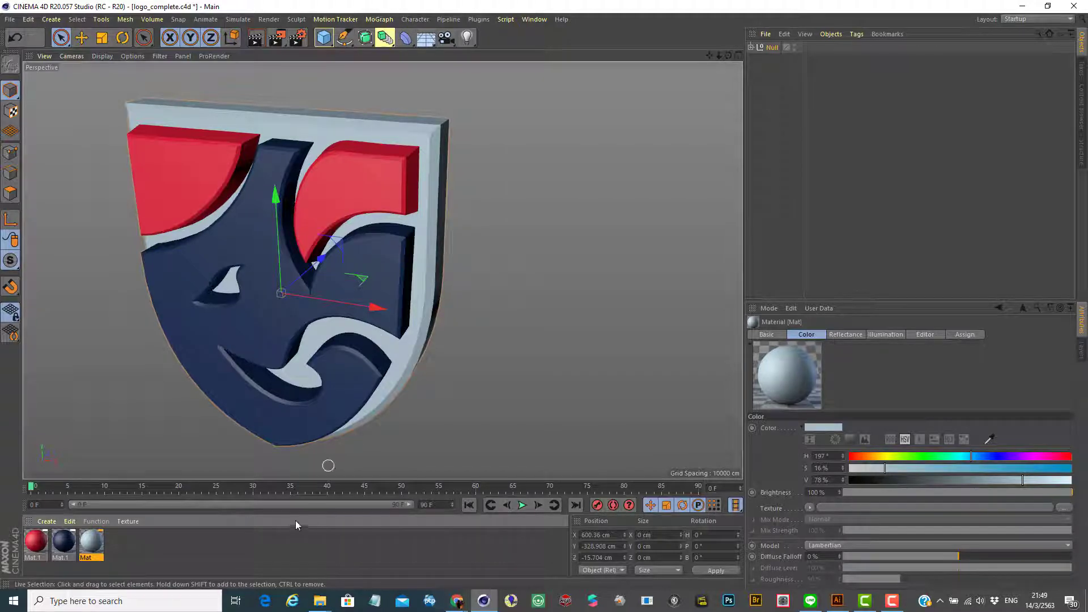
# Enable Transparency on the red Mat.1 material and reduce its transparency brightness to about 22%
pyautogui.doubleClick(42, 546)
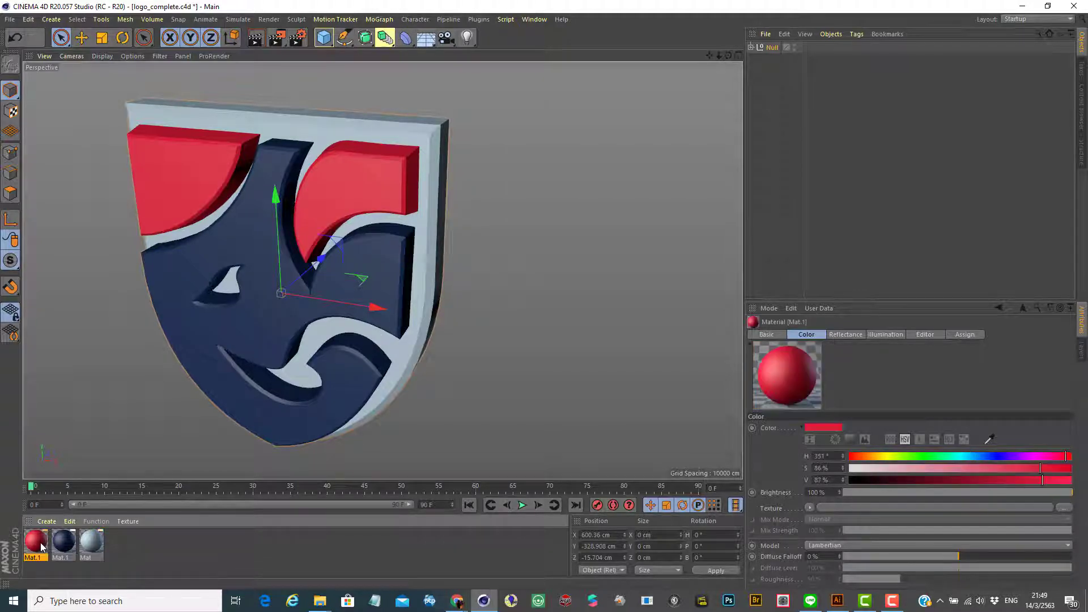
pyautogui.moveTo(393, 83); pyautogui.dragTo(666, 127)
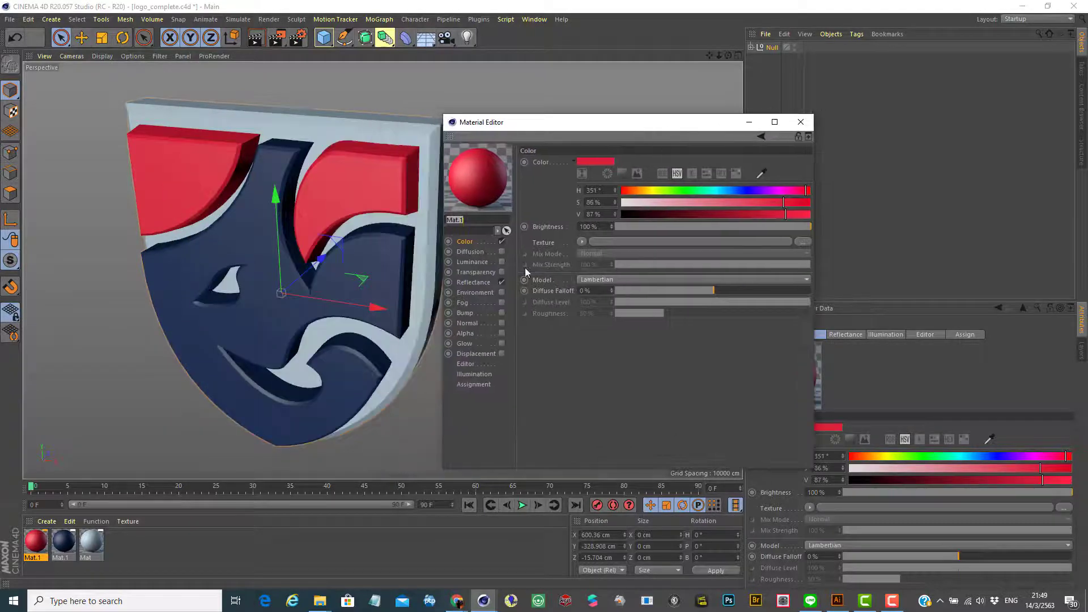
pyautogui.click(501, 272)
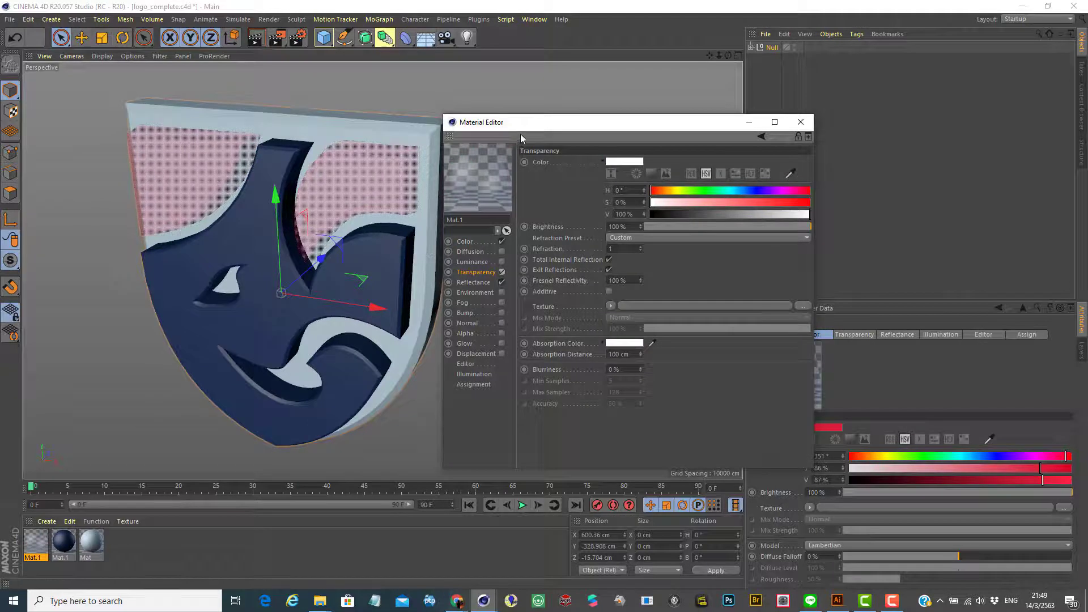
pyautogui.moveTo(531, 123); pyautogui.dragTo(577, 127)
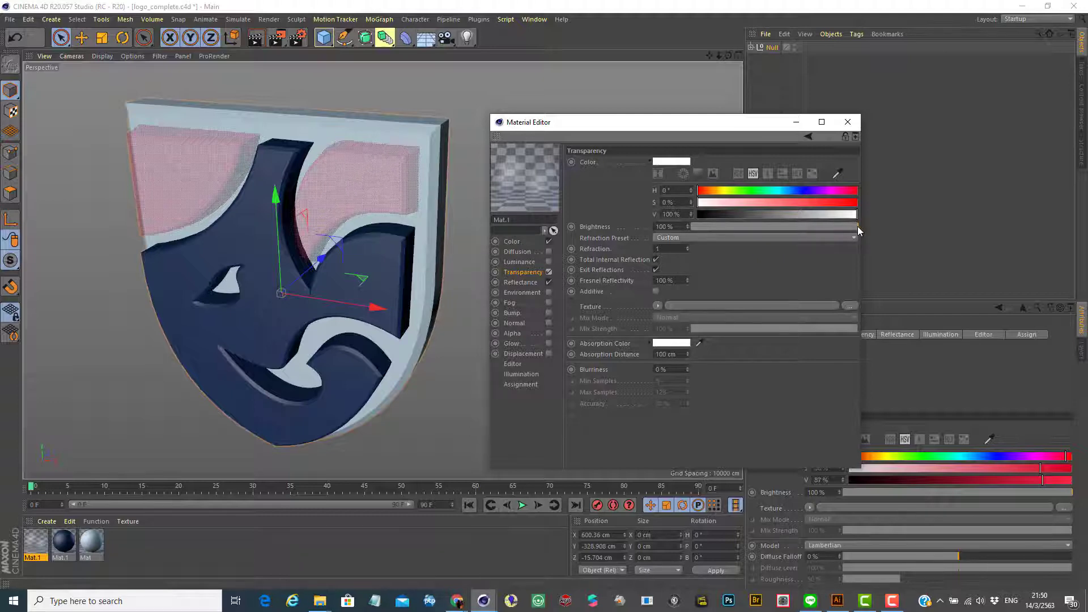
pyautogui.moveTo(852, 226); pyautogui.dragTo(773, 233)
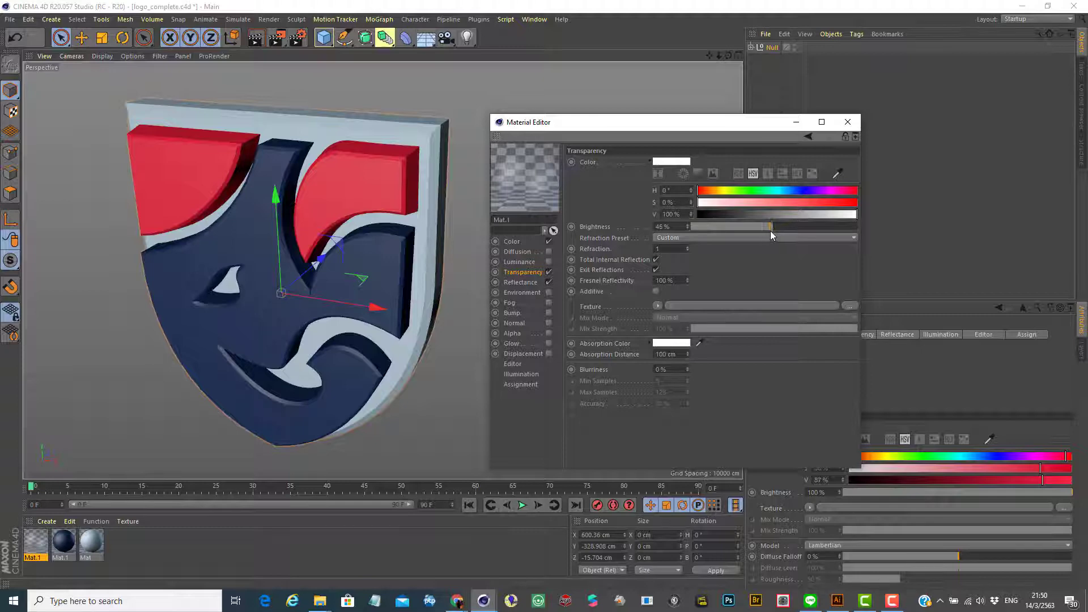
pyautogui.moveTo(769, 229); pyautogui.dragTo(728, 222)
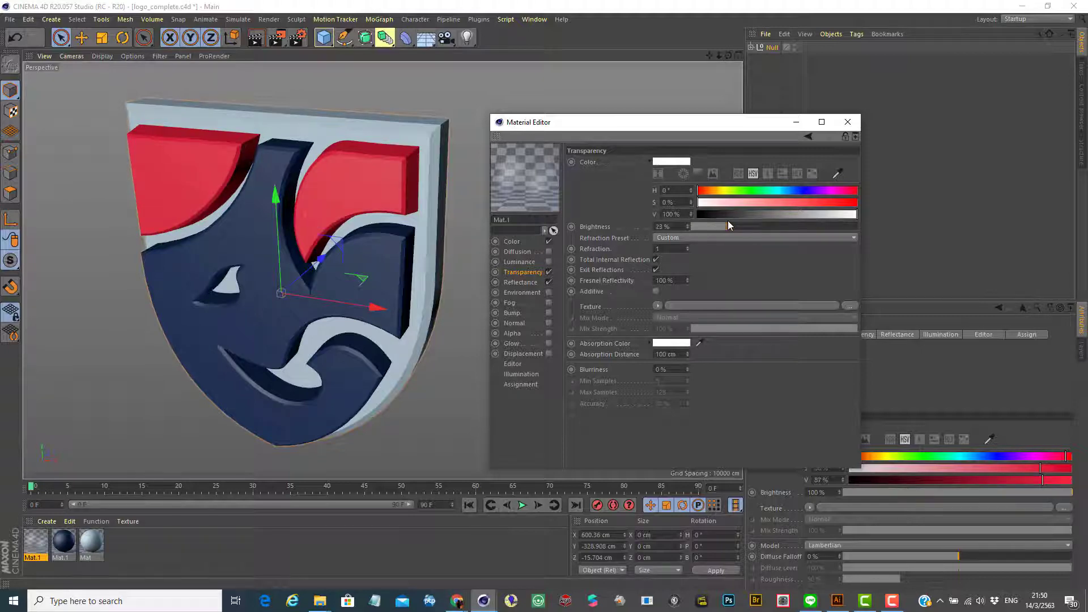
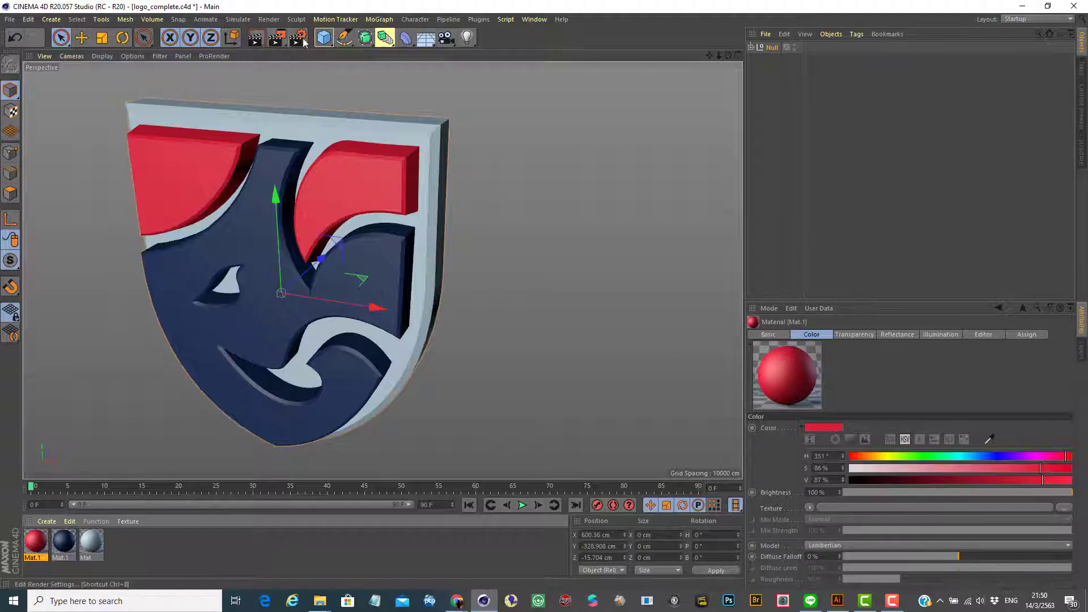
# Render the logo in the viewport and in the Picture Viewer, and inspect the whole image fitted to the screen
pyautogui.click(256, 42)
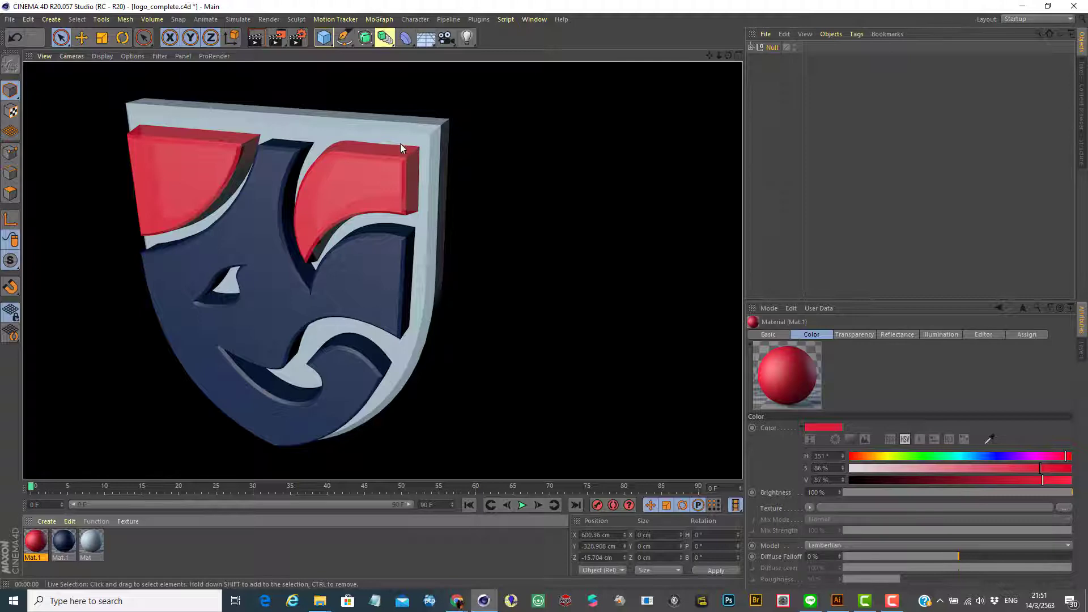
pyautogui.click(278, 43)
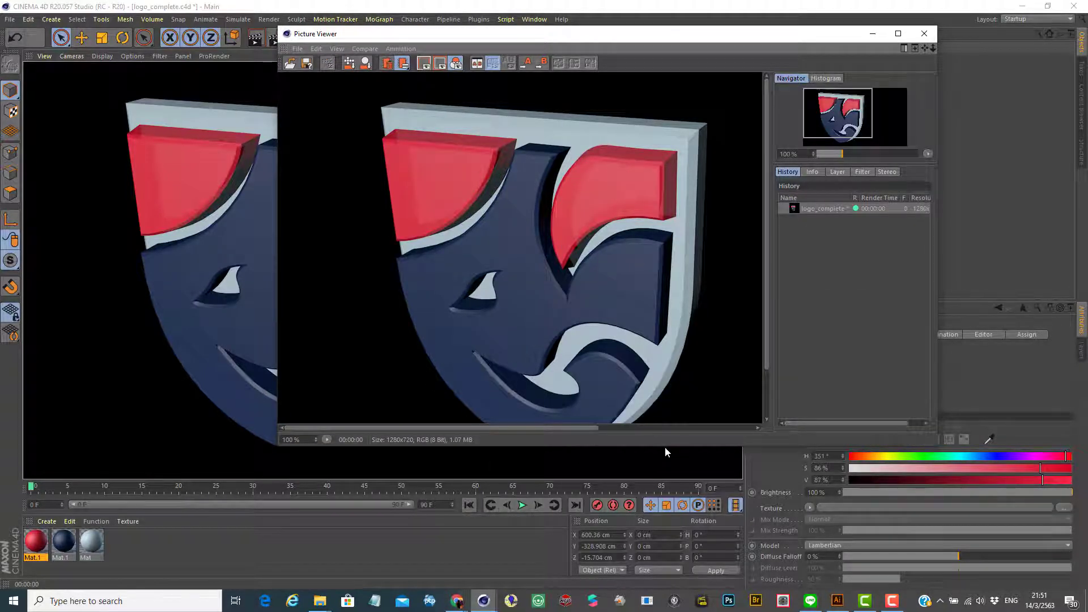
pyautogui.moveTo(665, 447); pyautogui.dragTo(667, 568)
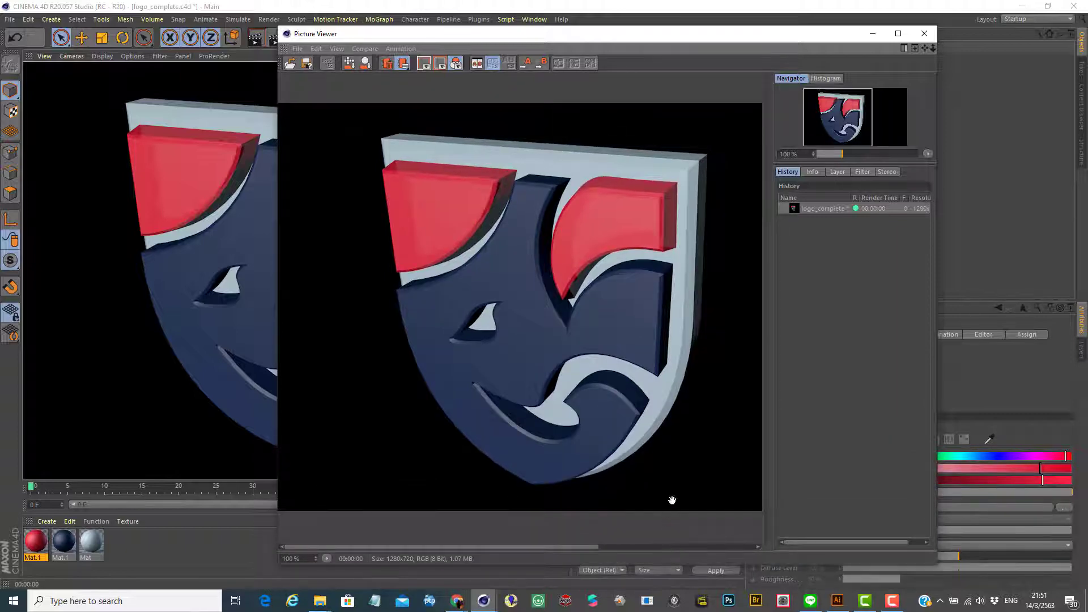
pyautogui.click(315, 557)
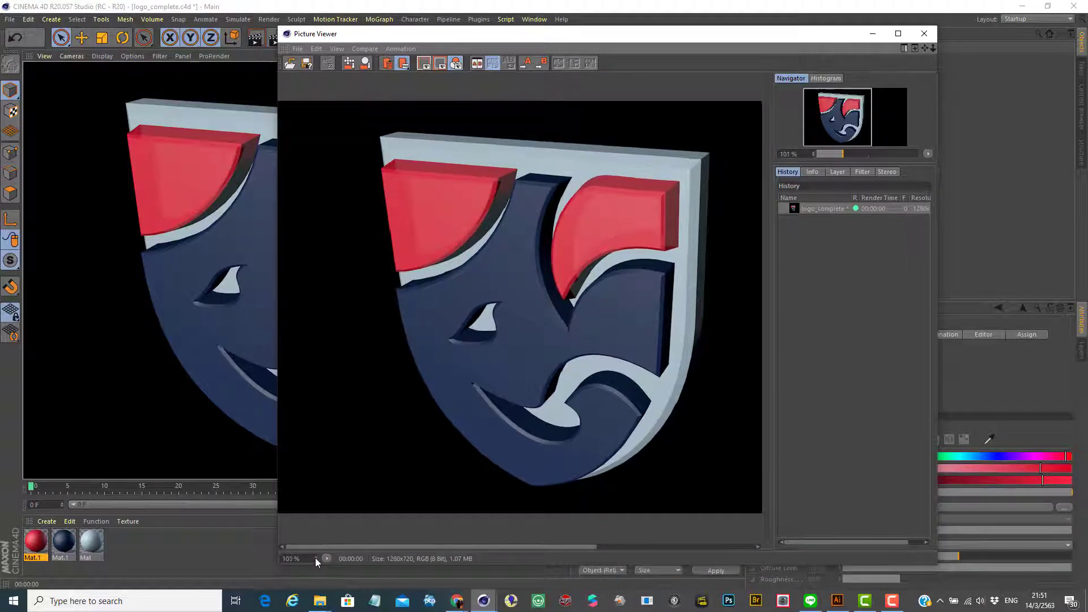
pyautogui.click(327, 559)
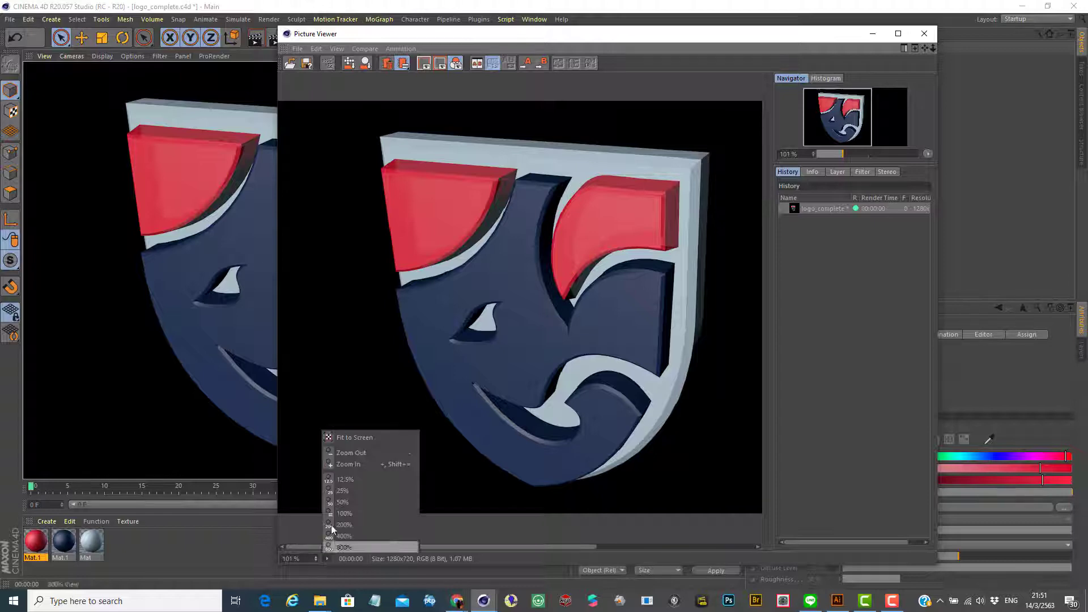
pyautogui.click(366, 436)
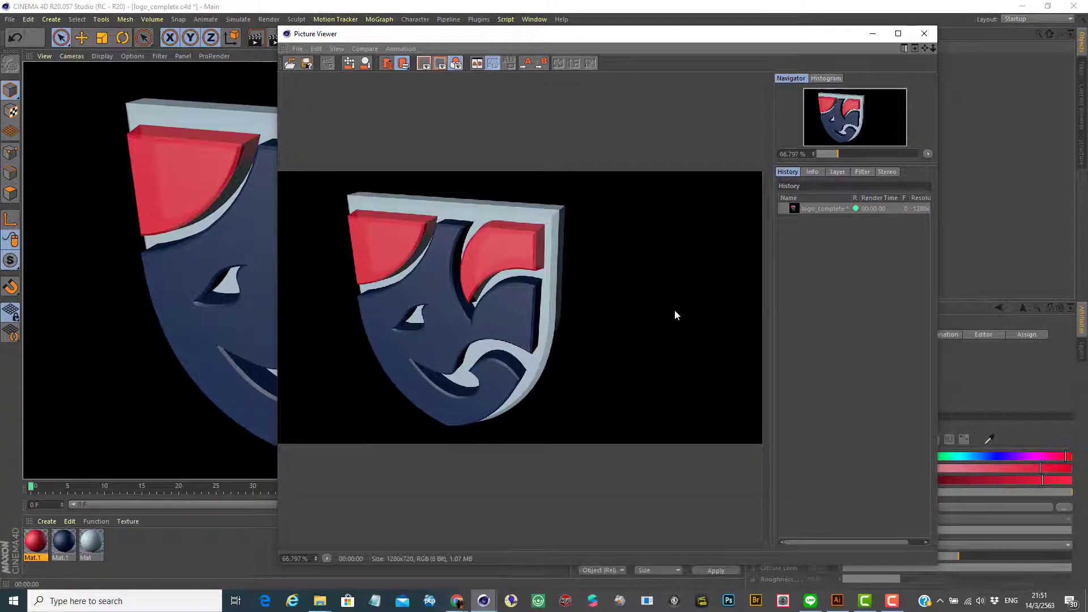
pyautogui.moveTo(614, 39); pyautogui.dragTo(634, 35)
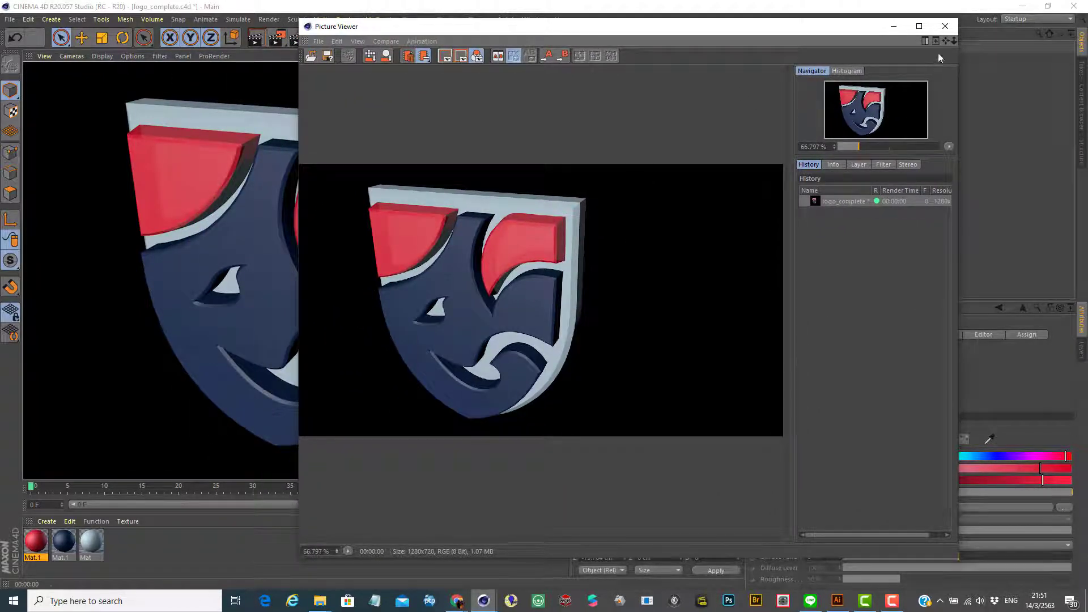
pyautogui.click(945, 26)
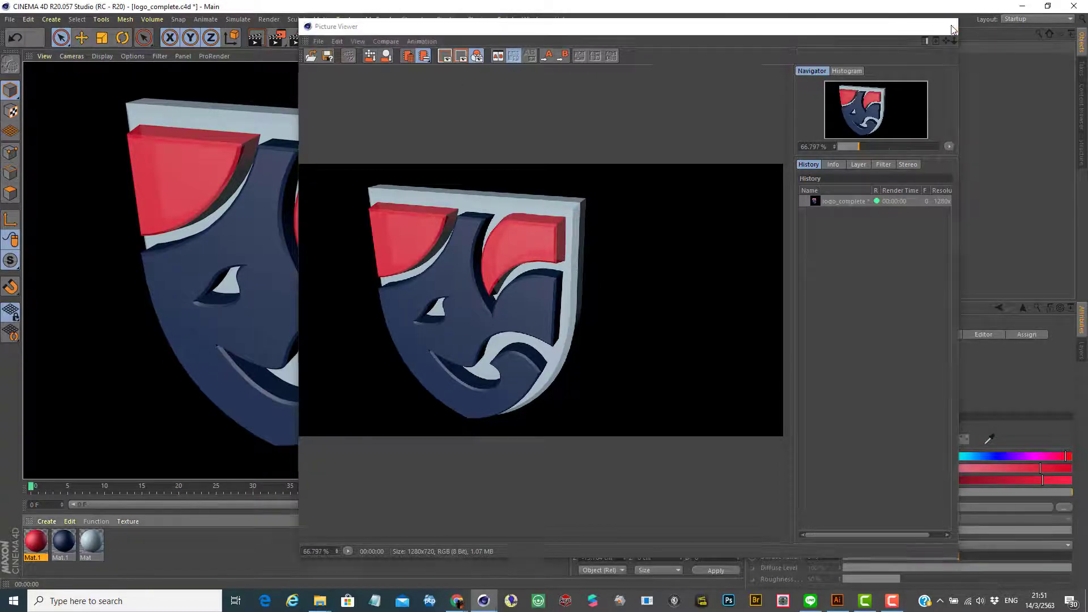
# Open the render settings and apply the HDTV 1080 25 output preset after trying HDV 1080 25 and HDV 1080 29.97
pyautogui.click(297, 40)
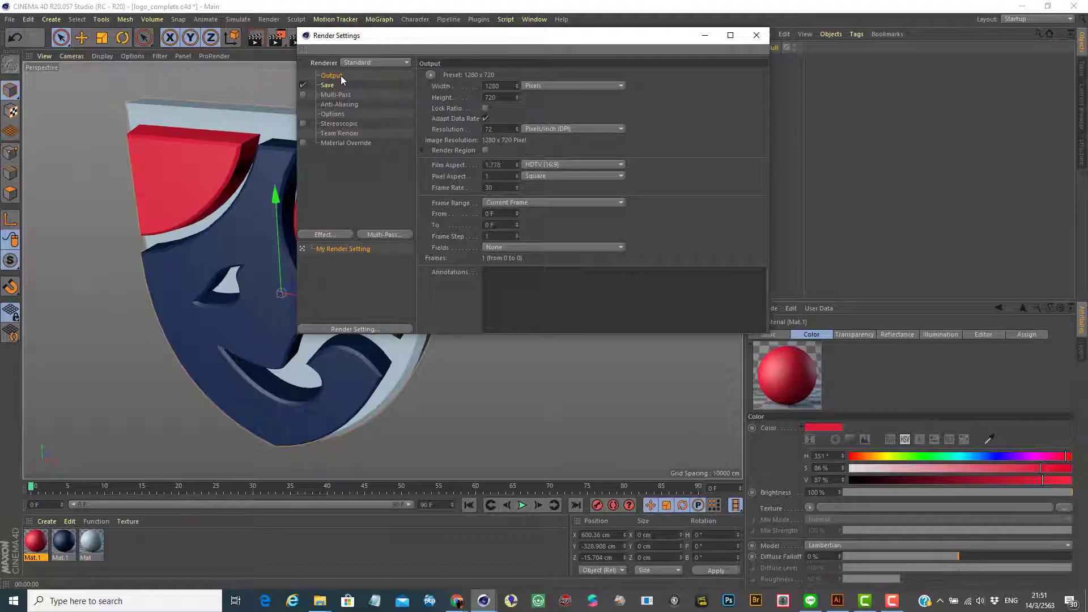
pyautogui.click(429, 76)
pyautogui.moveTo(433, 87)
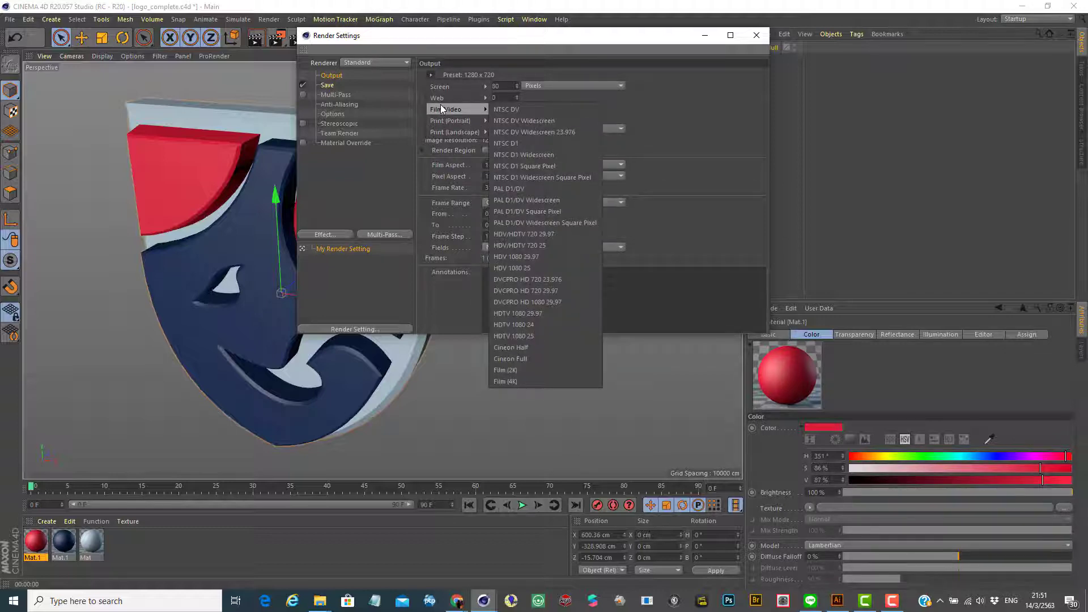
pyautogui.click(549, 270)
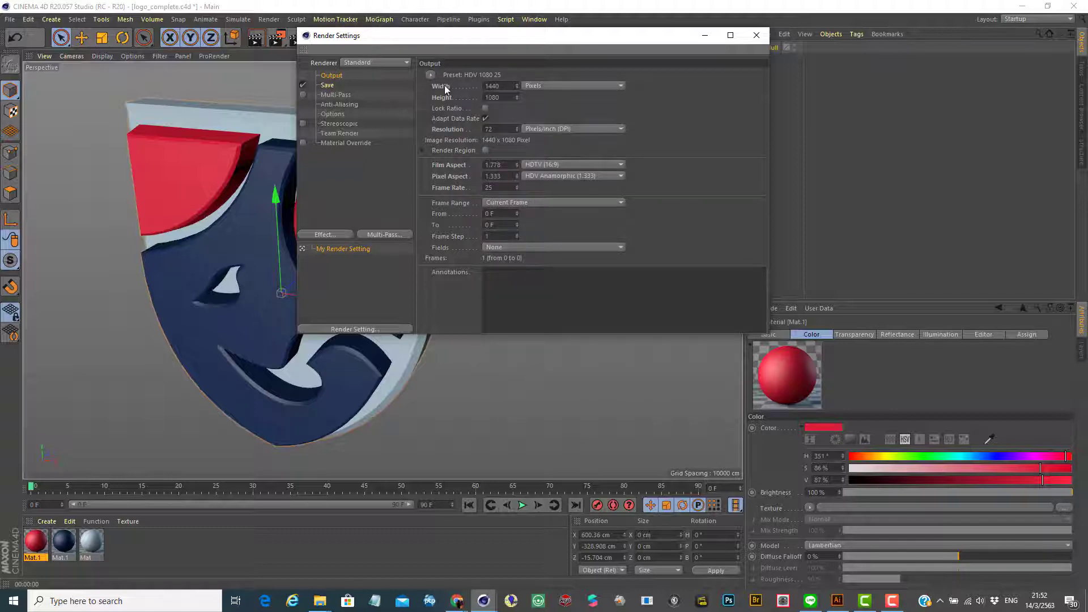
pyautogui.click(429, 74)
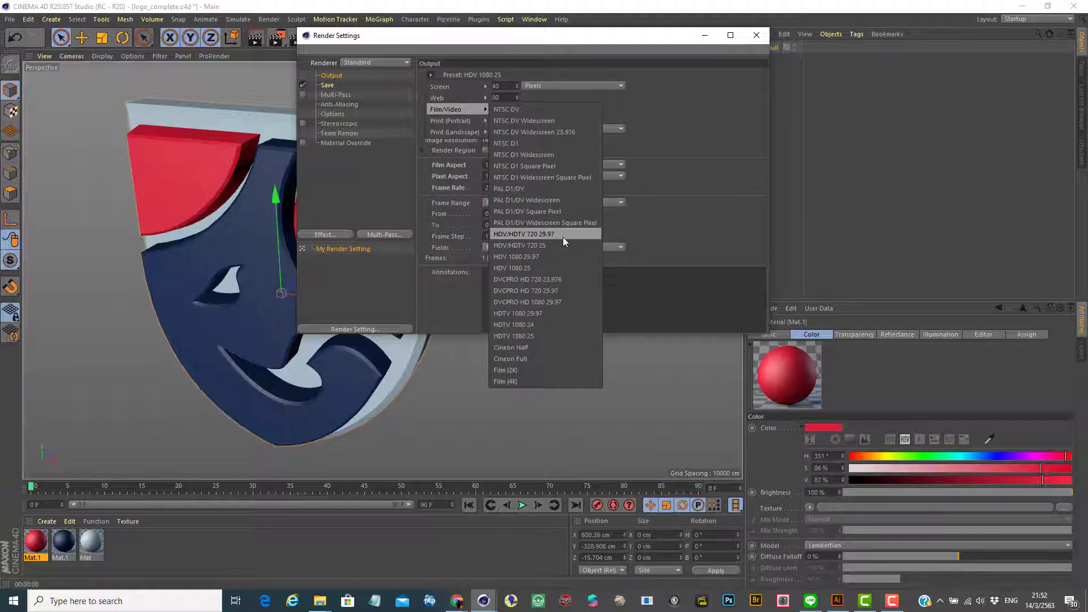
pyautogui.click(553, 256)
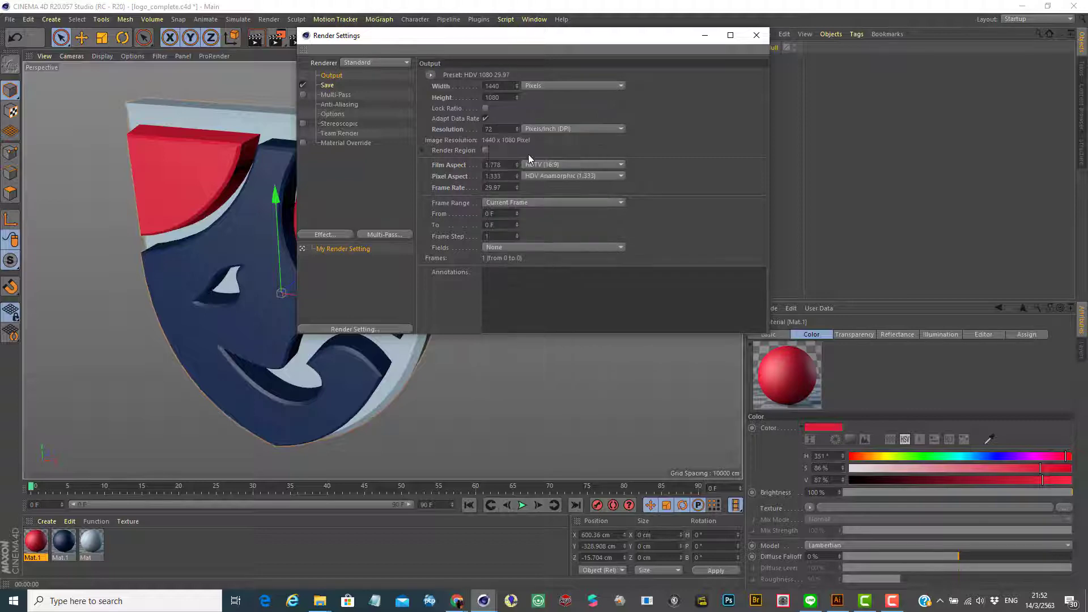
pyautogui.click(431, 75)
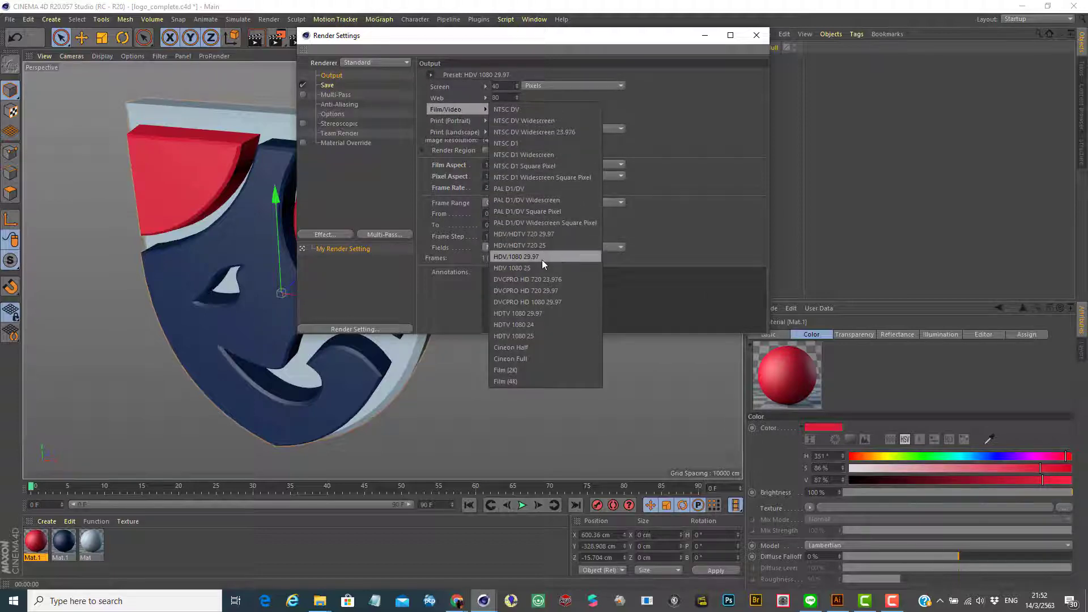
pyautogui.click(546, 256)
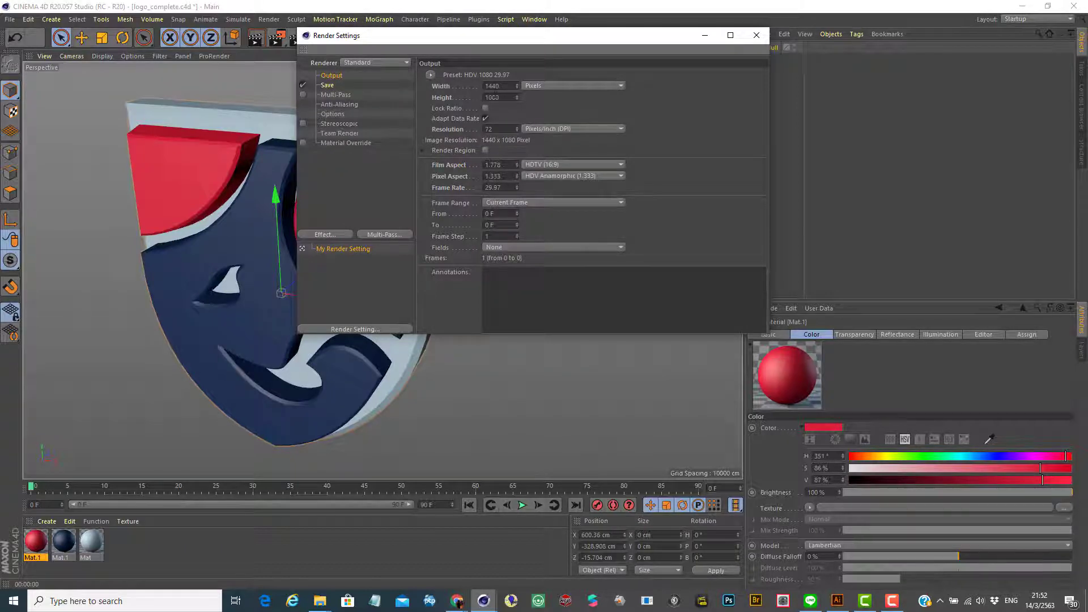
pyautogui.click(431, 75)
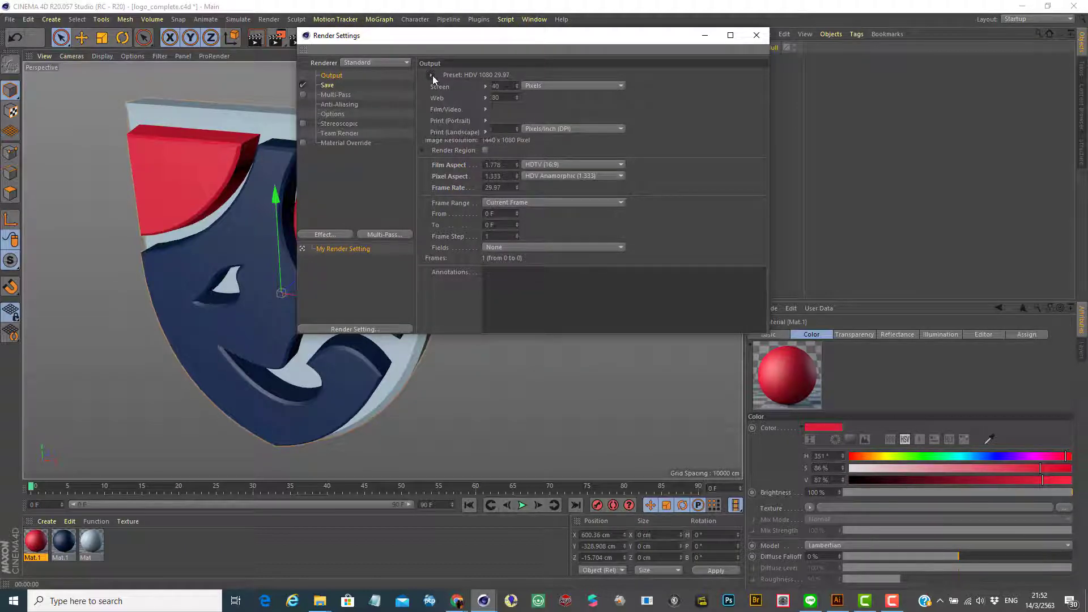
pyautogui.moveTo(467, 109)
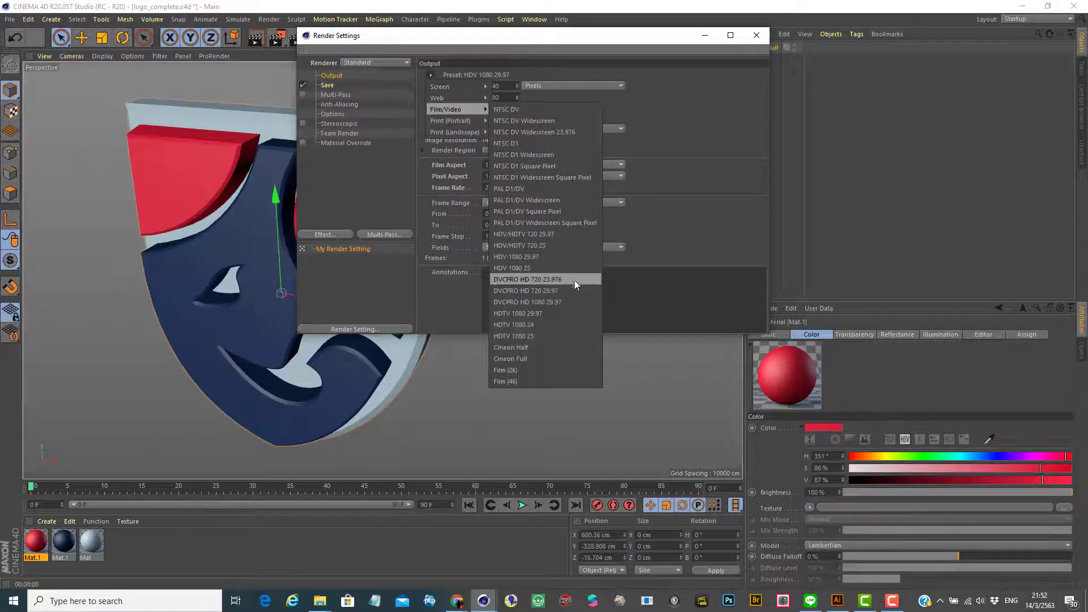
pyautogui.click(572, 337)
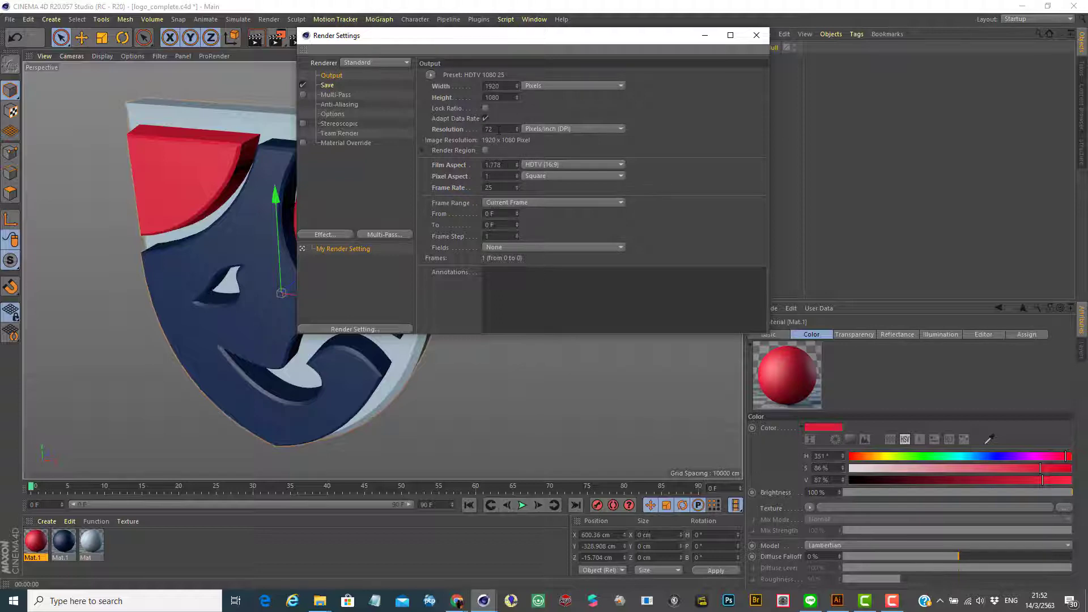
# Try the Square (1:1) film aspect for the output and restore the HDTV 1080 25 preset
pyautogui.click(546, 163)
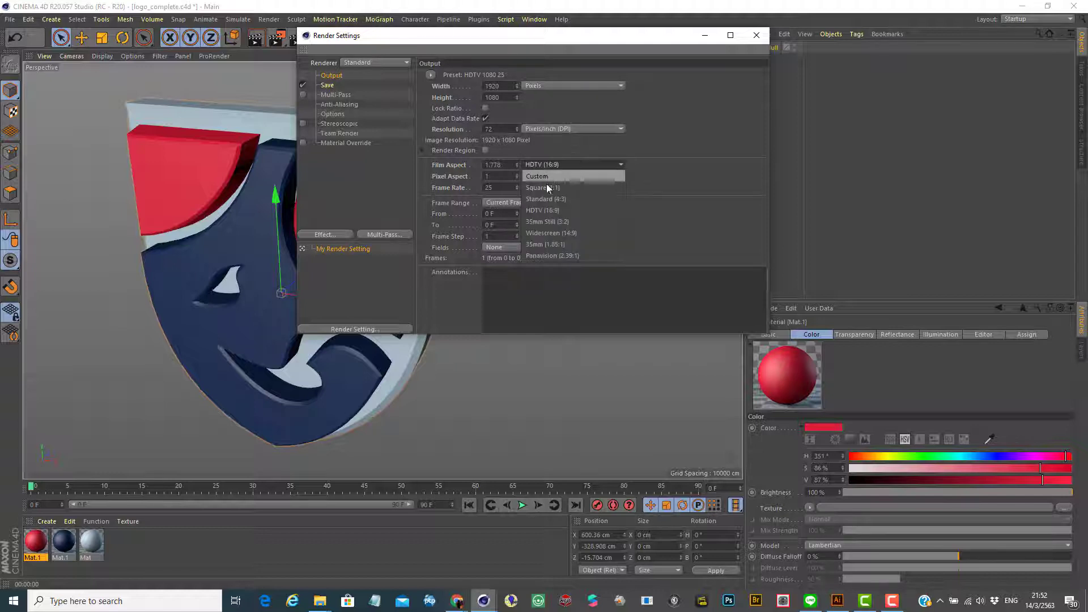
pyautogui.click(557, 190)
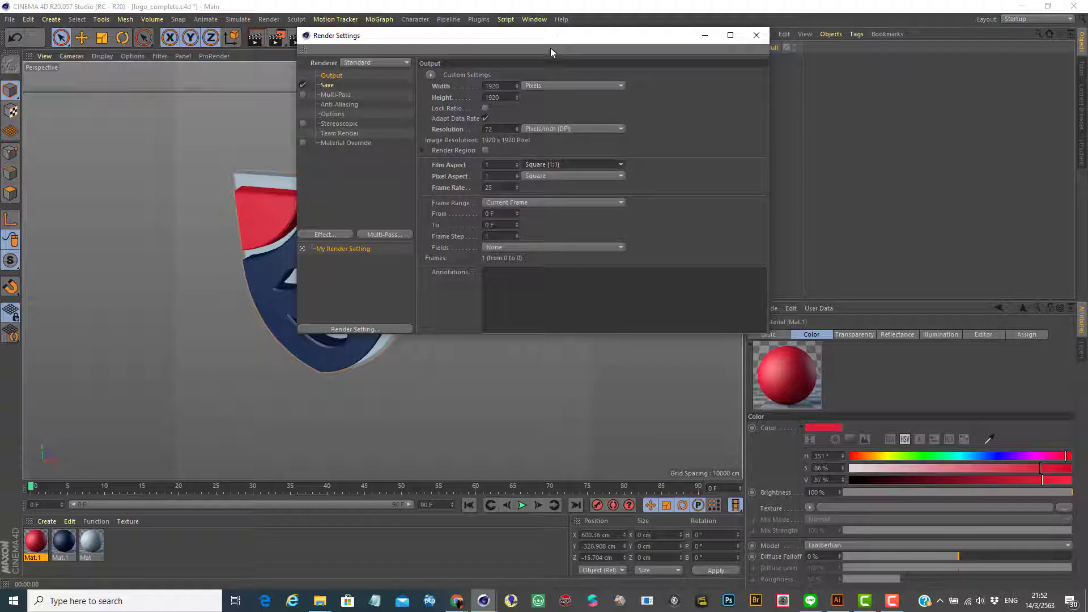
pyautogui.moveTo(549, 48); pyautogui.dragTo(862, 139)
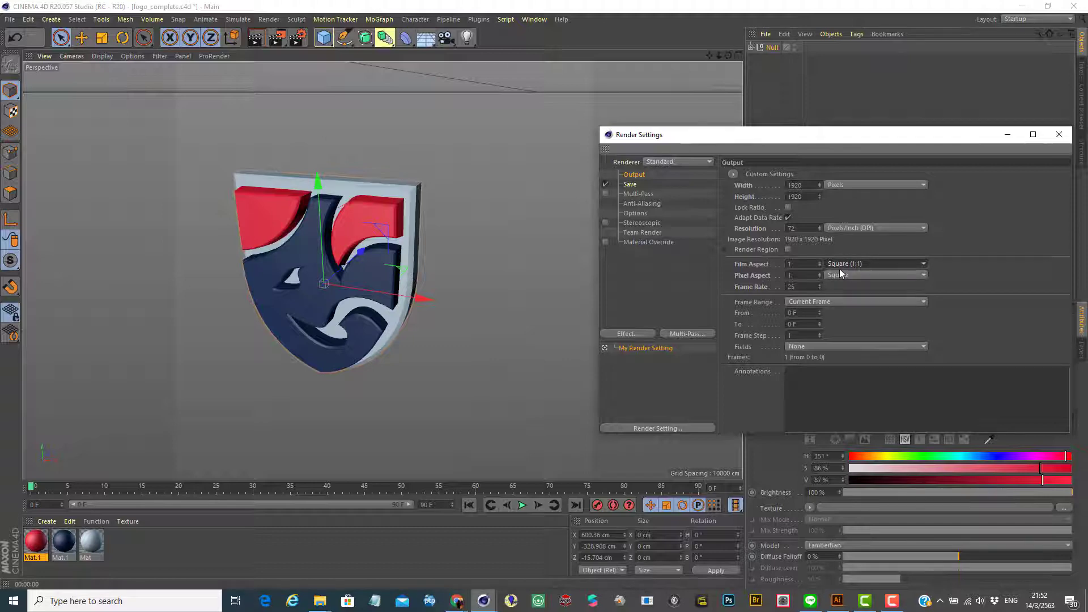
pyautogui.click(733, 174)
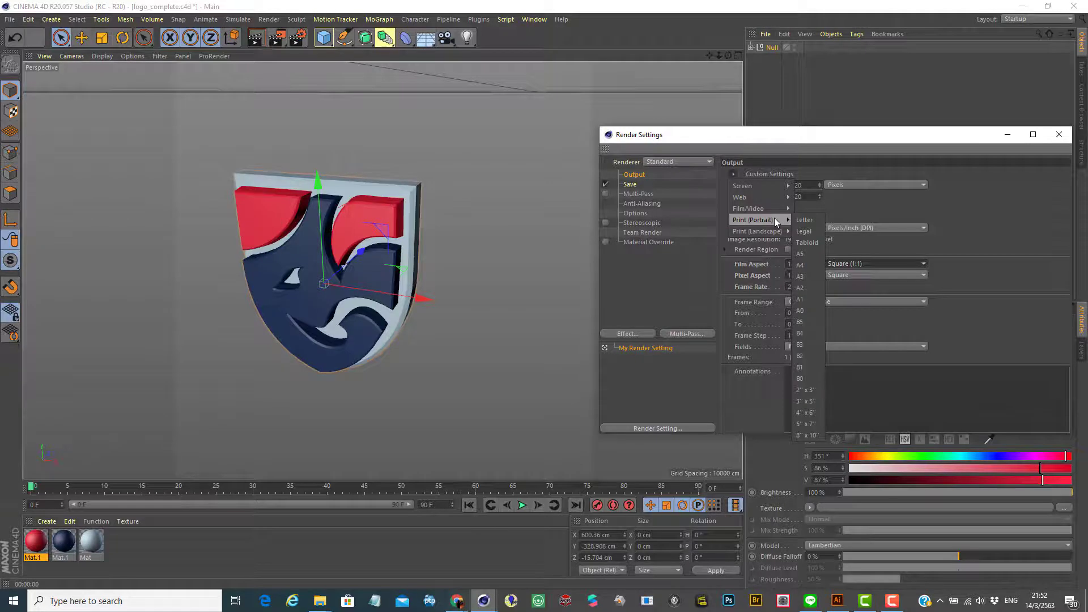
pyautogui.moveTo(776, 189)
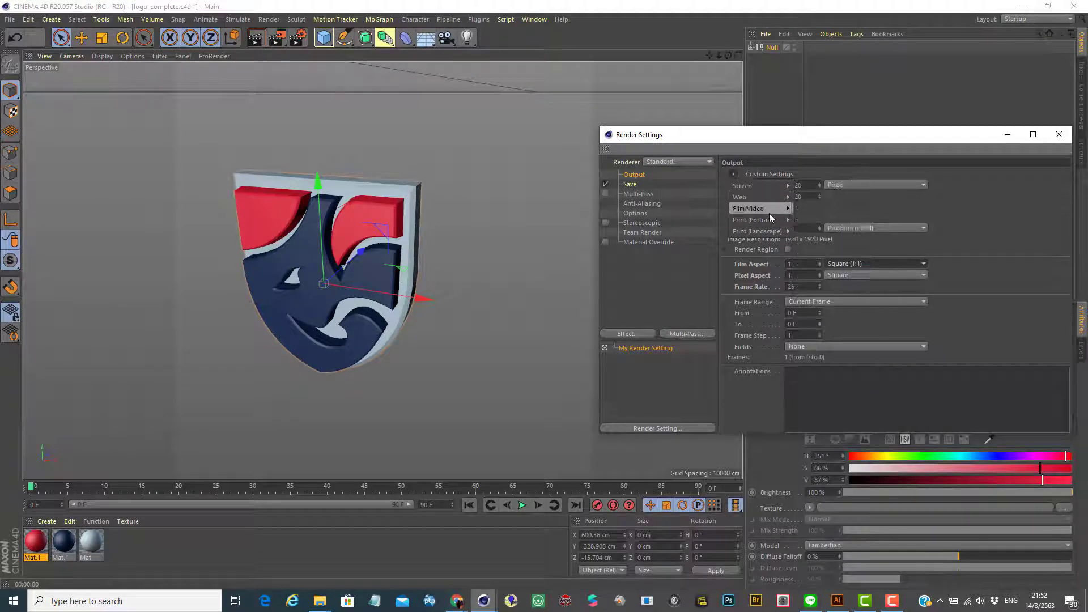
pyautogui.moveTo(770, 211)
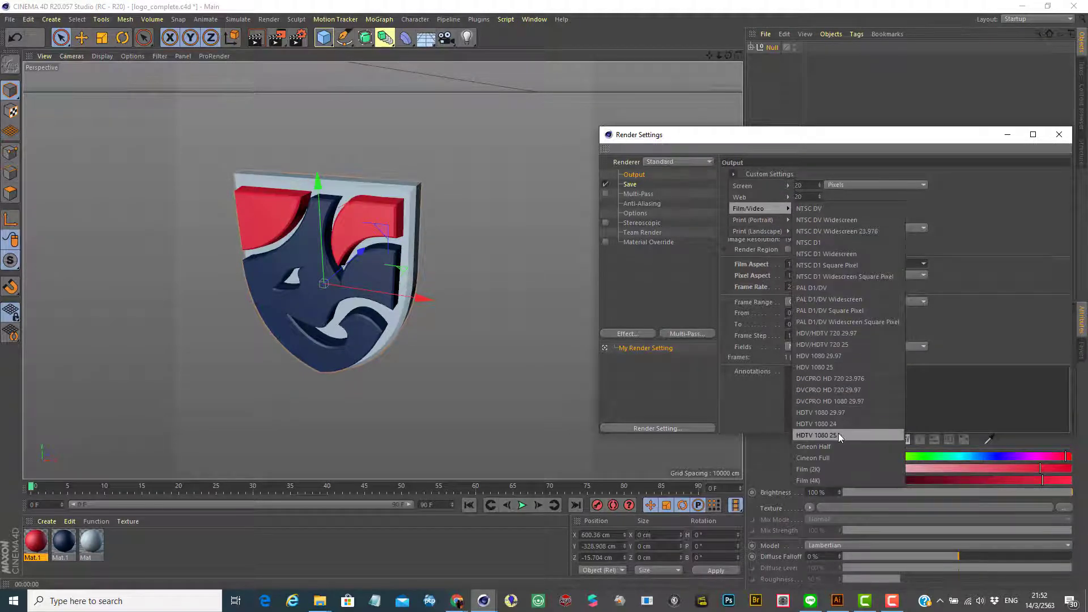
pyautogui.click(845, 435)
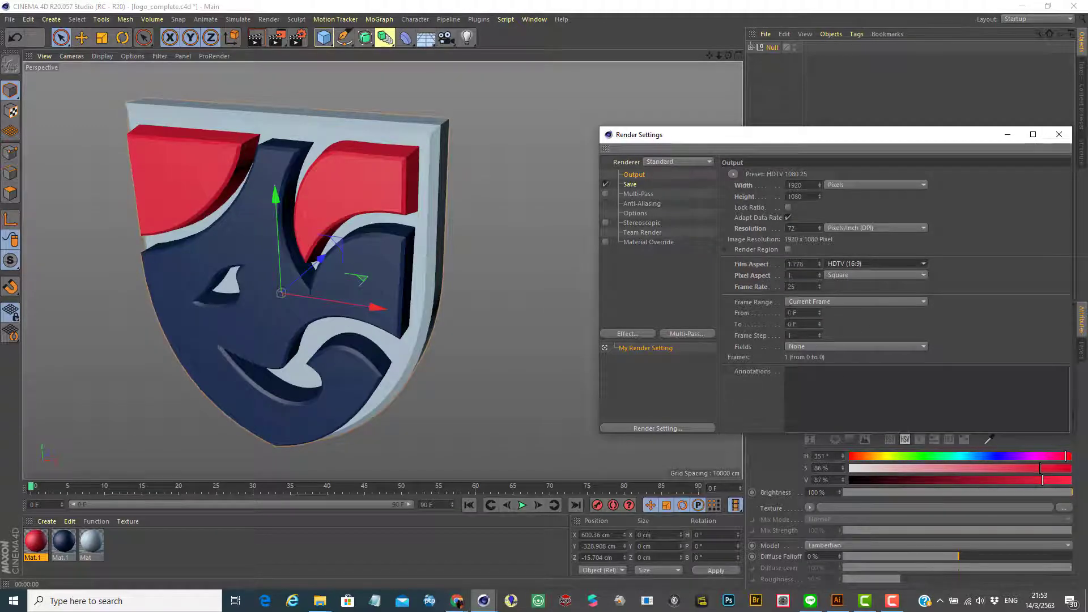
# Set the output frame range to All Frames and enter 125 as its end frame
pyautogui.click(804, 300)
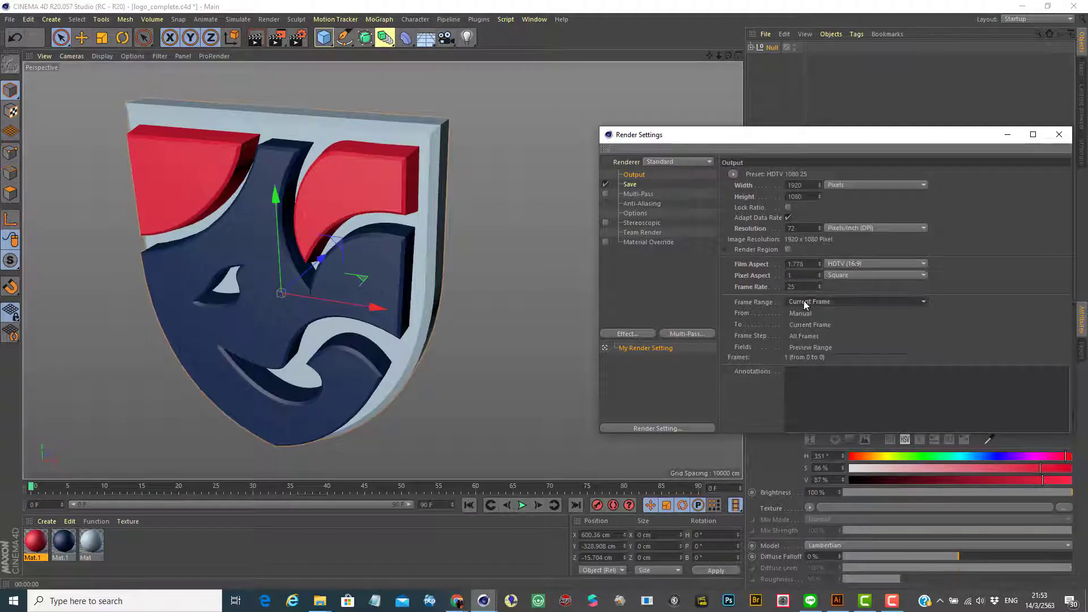
pyautogui.click(819, 337)
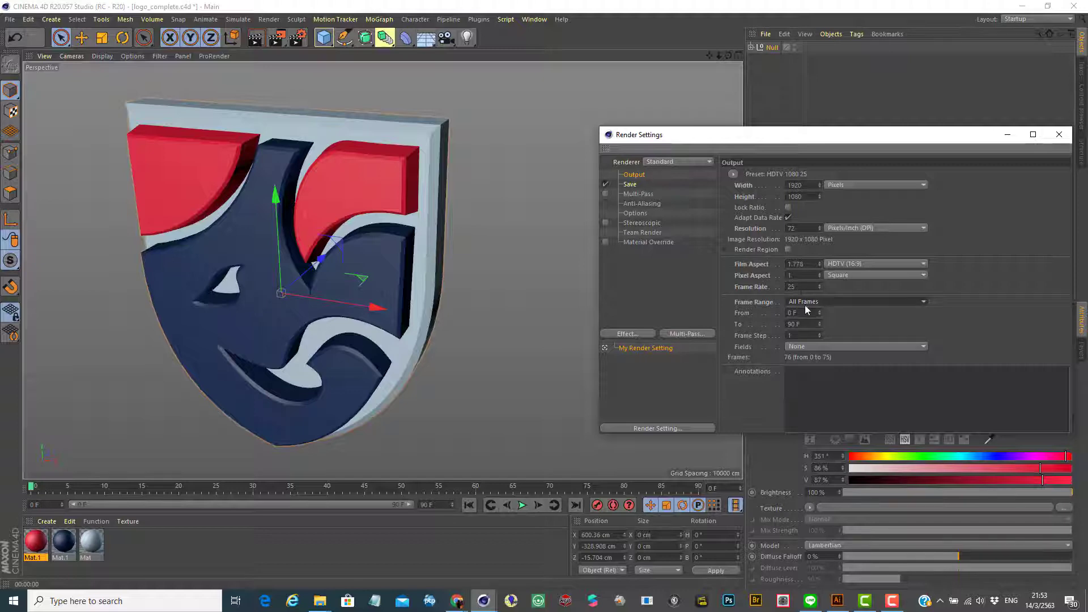
pyautogui.click(799, 287)
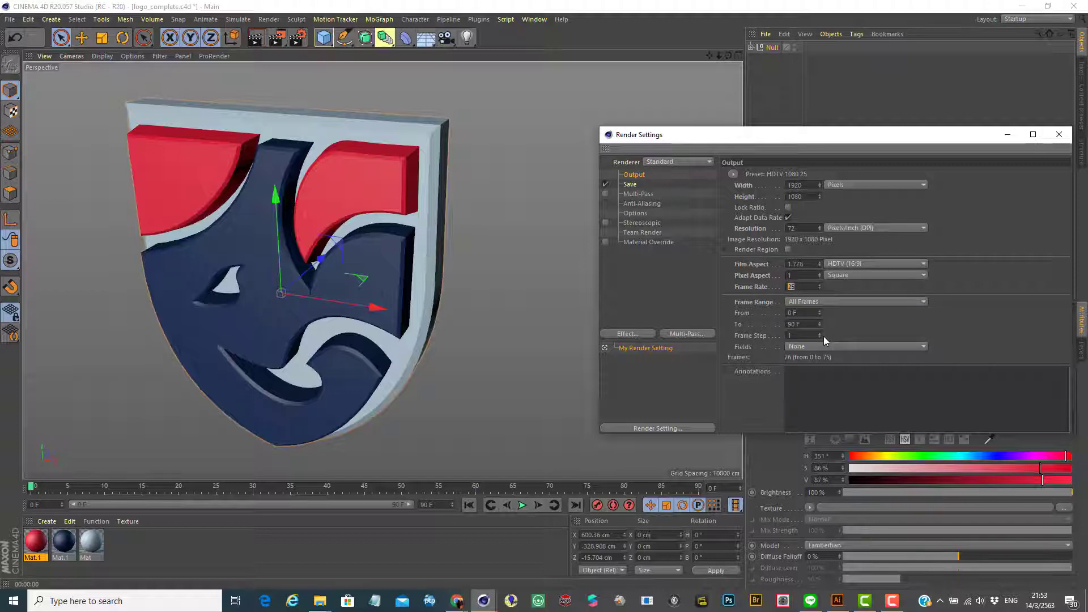
pyautogui.click(794, 324)
pyautogui.write('125')
# Set the render's save file to "animation" in the Online Class folder
pyautogui.click(632, 186)
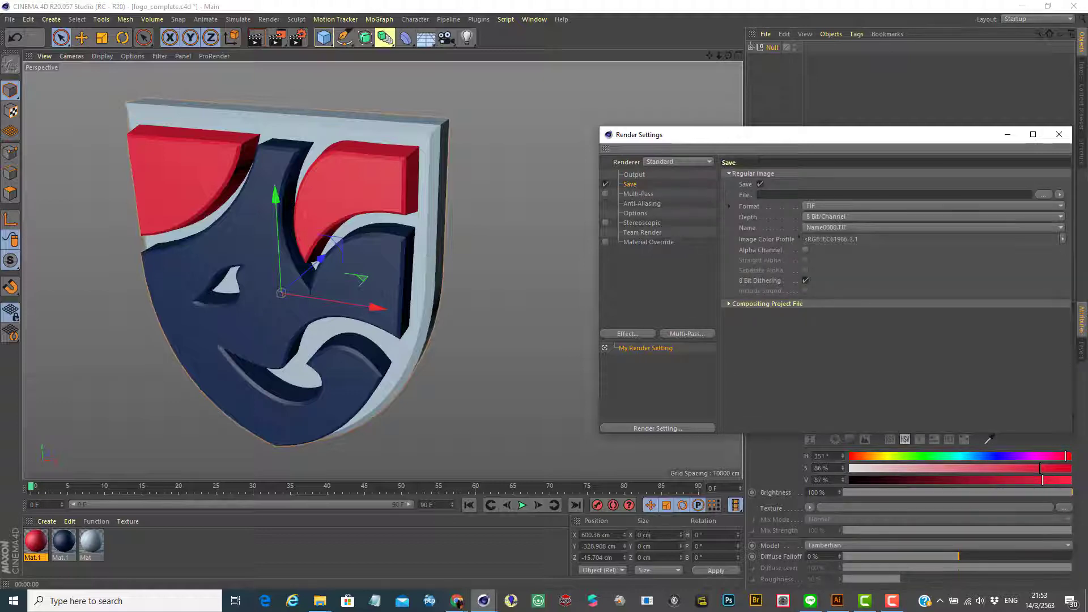
pyautogui.click(1043, 195)
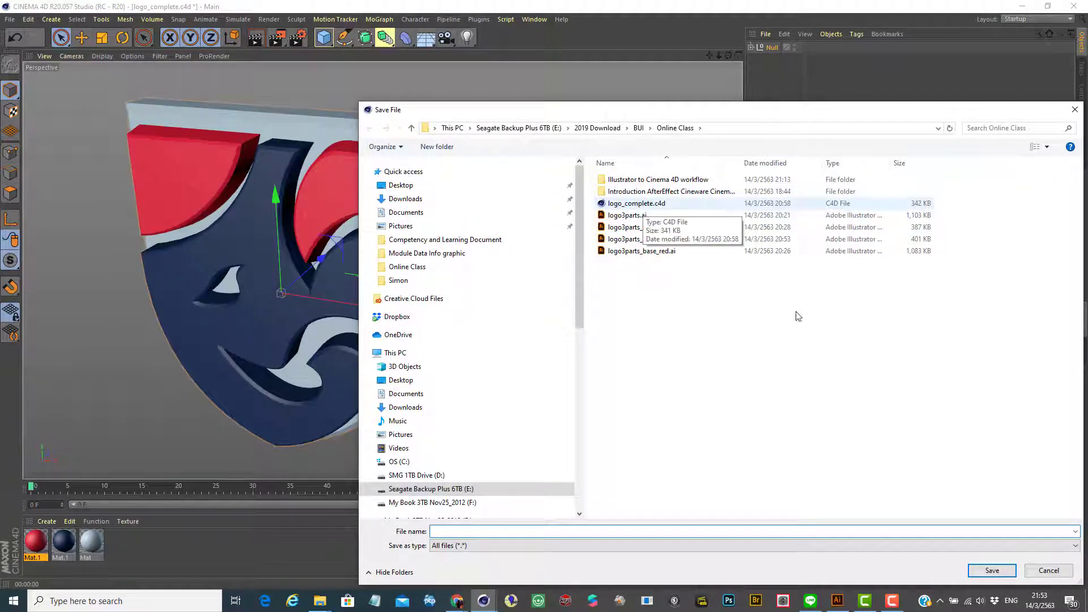
pyautogui.click(1003, 573)
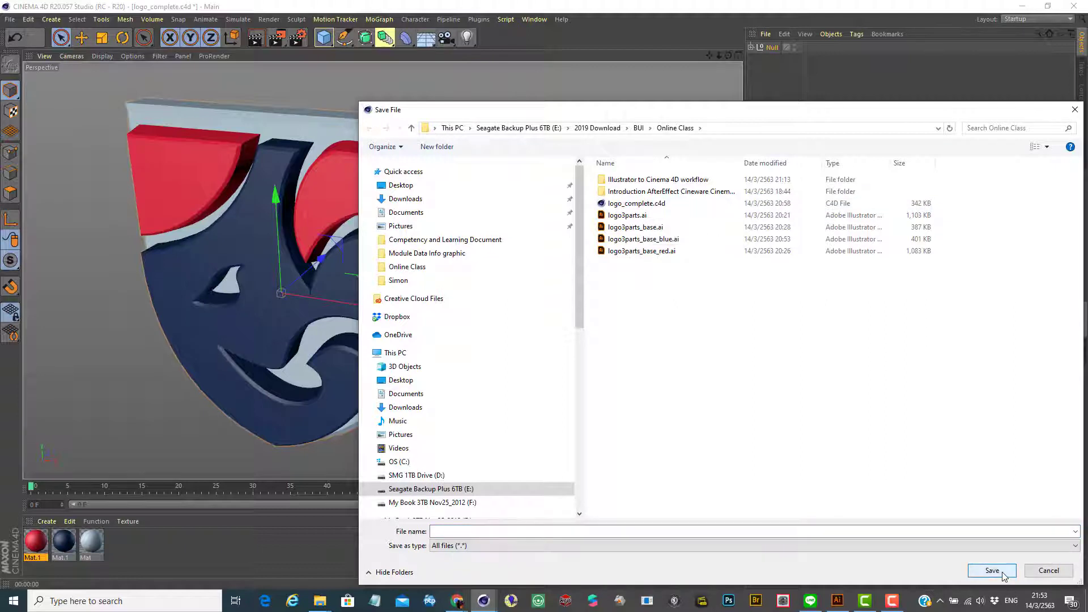
pyautogui.click(685, 537)
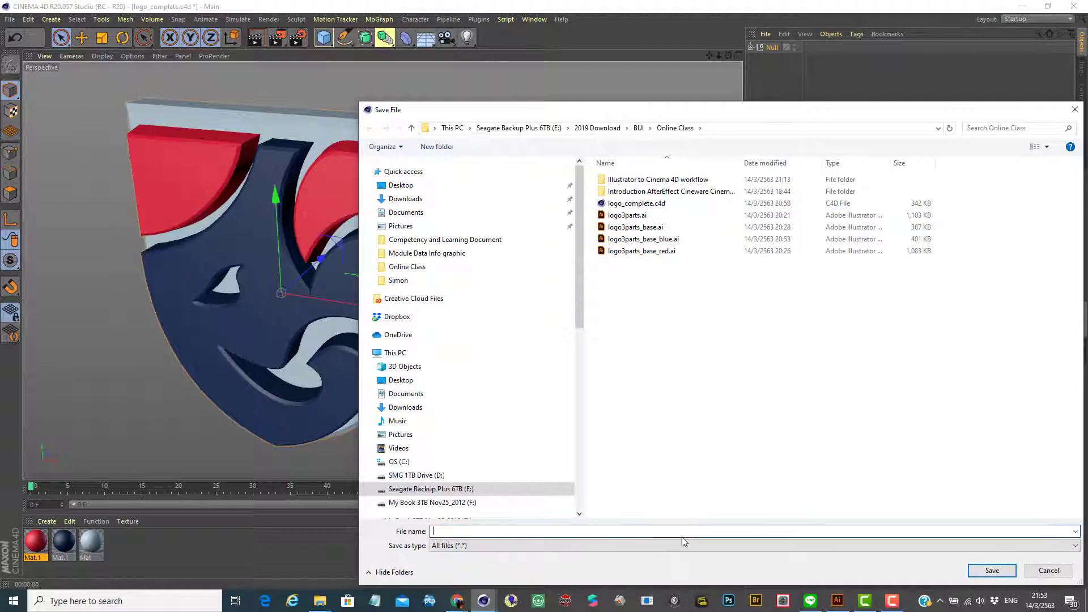
pyautogui.write('a')
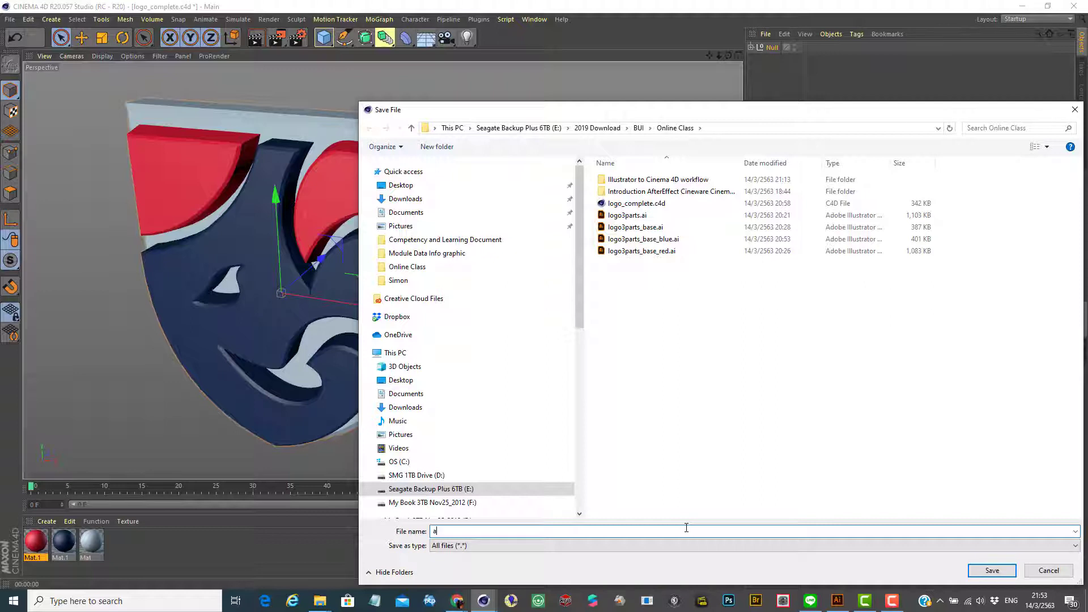
pyautogui.write('nimation')
pyautogui.click(1014, 570)
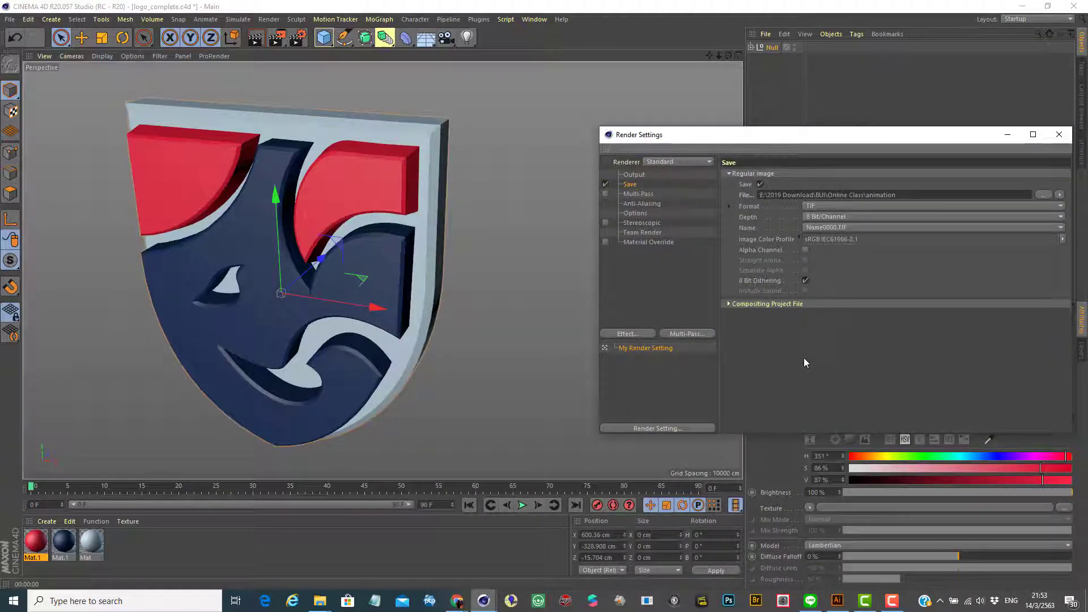
# Review the Multi-Pass, Anti-Aliasing, Options, Material Override and Save render settings and render the perspective view as a preview
pyautogui.click(649, 195)
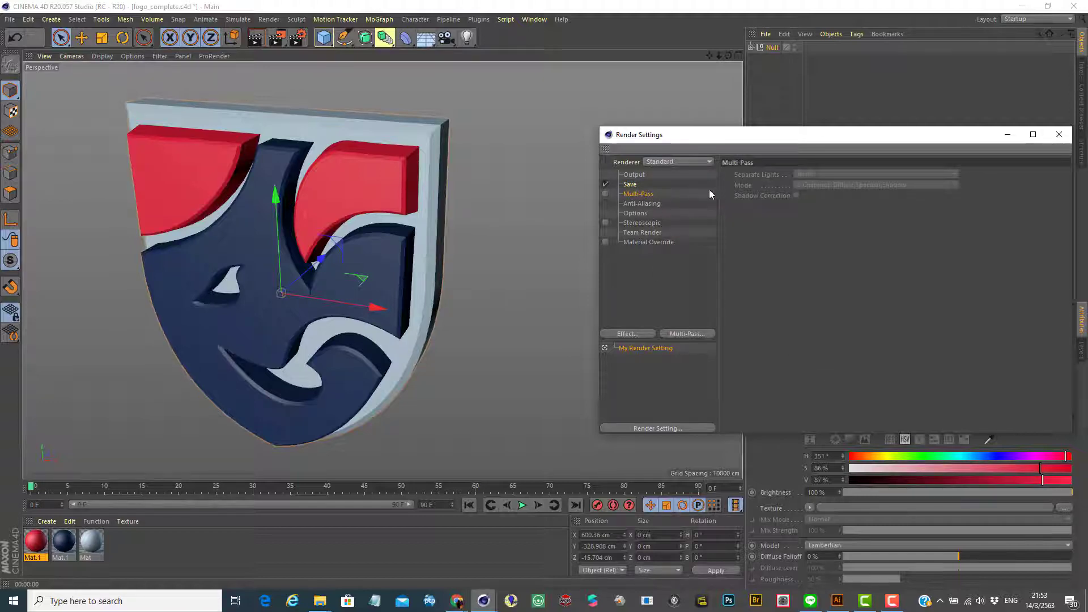
pyautogui.click(649, 206)
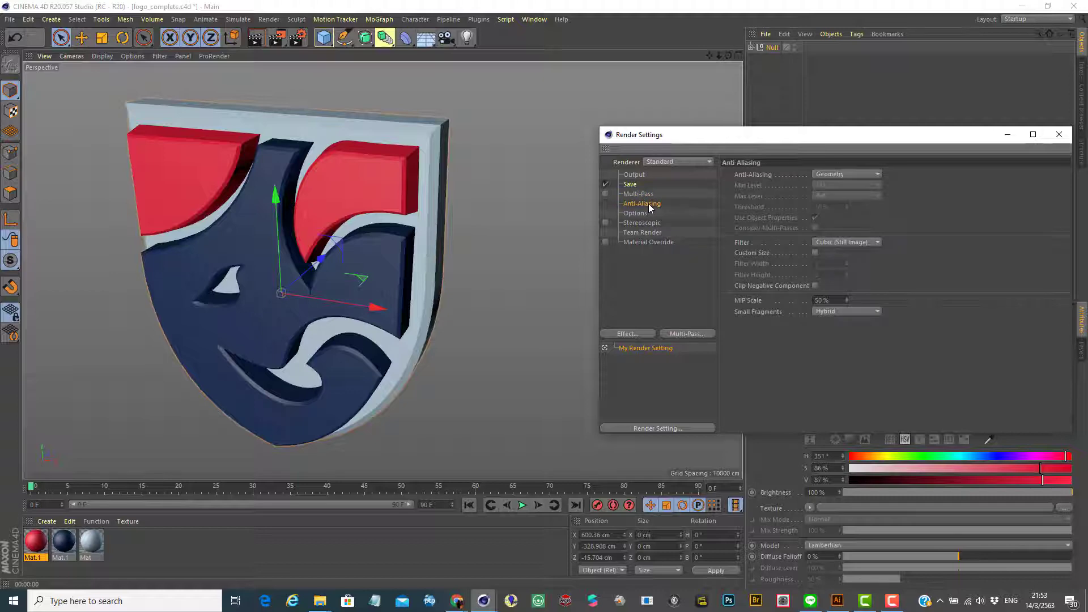
pyautogui.click(829, 173)
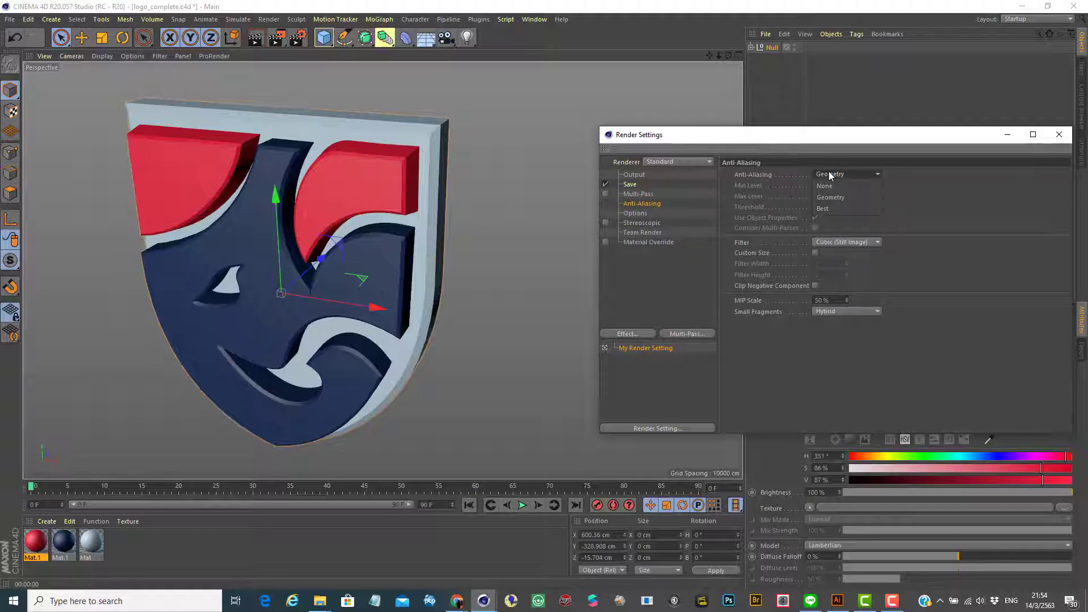
pyautogui.click(918, 183)
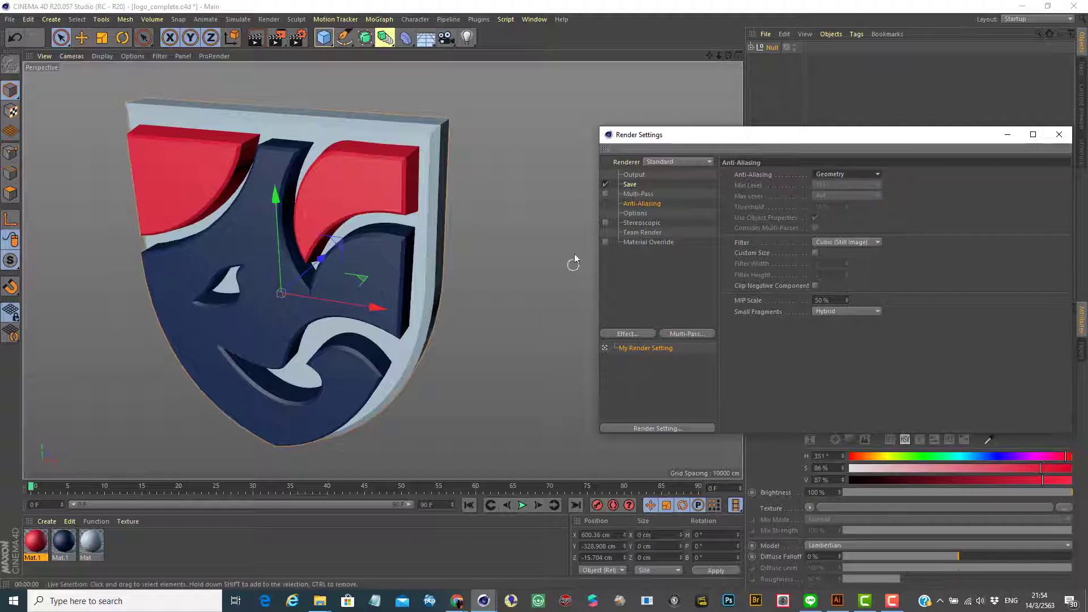
pyautogui.click(637, 215)
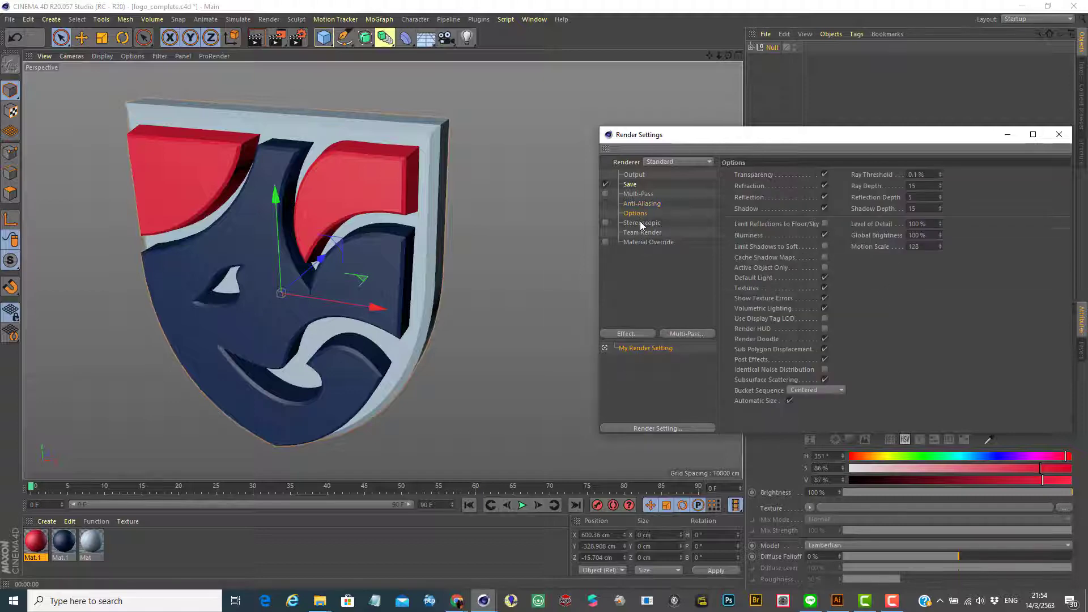
pyautogui.click(644, 231)
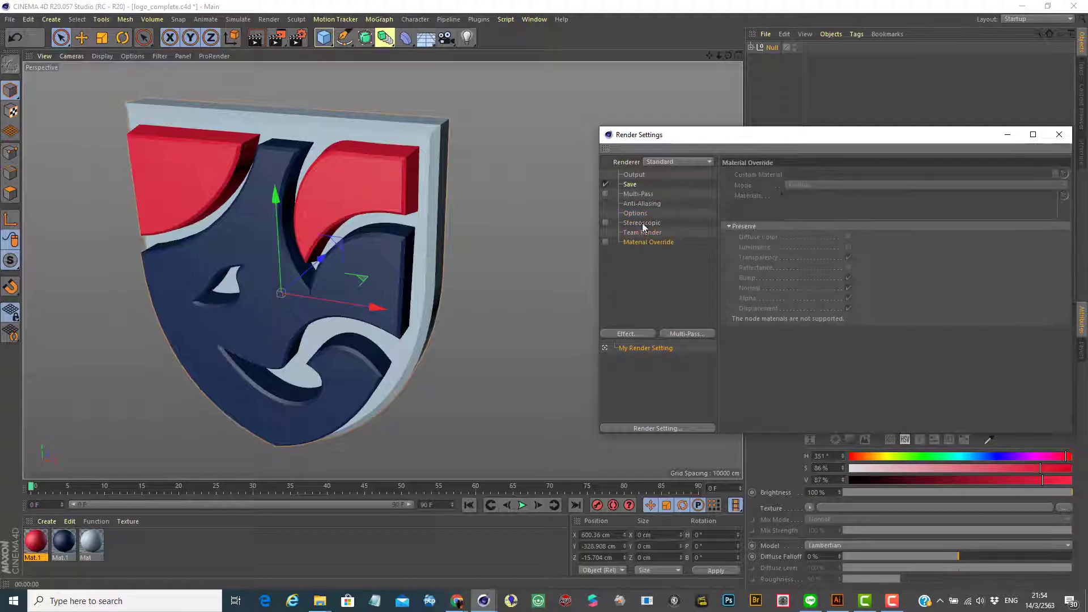
pyautogui.click(638, 186)
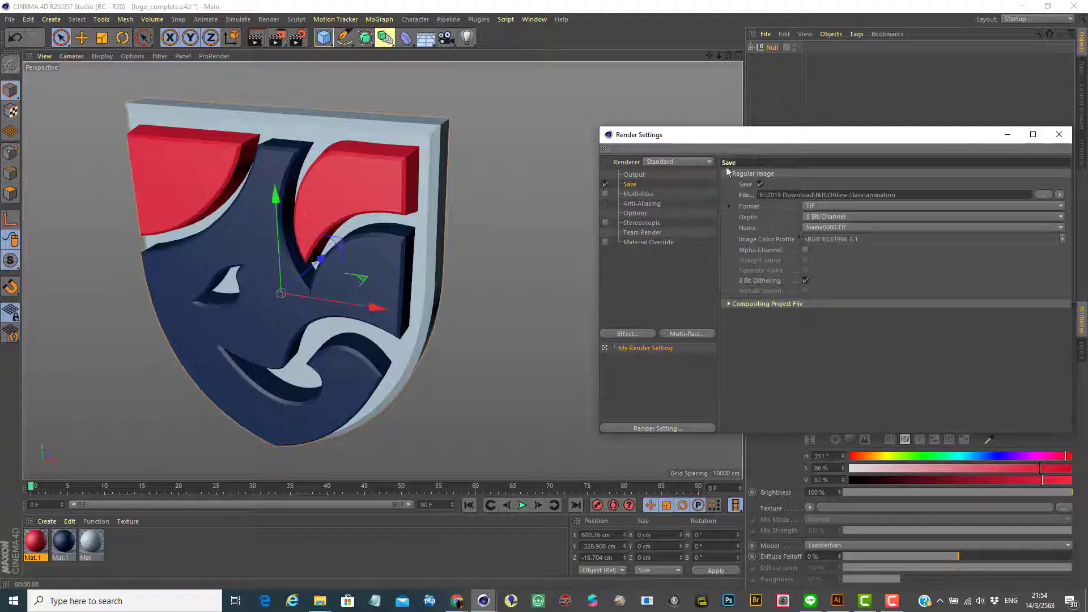
pyautogui.click(1059, 134)
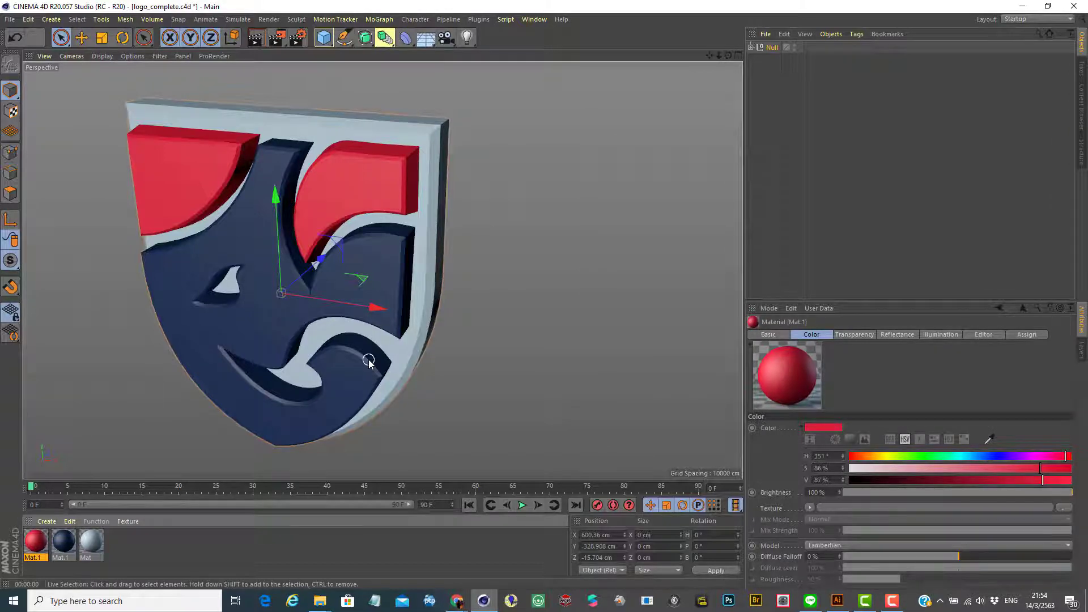
pyautogui.click(255, 43)
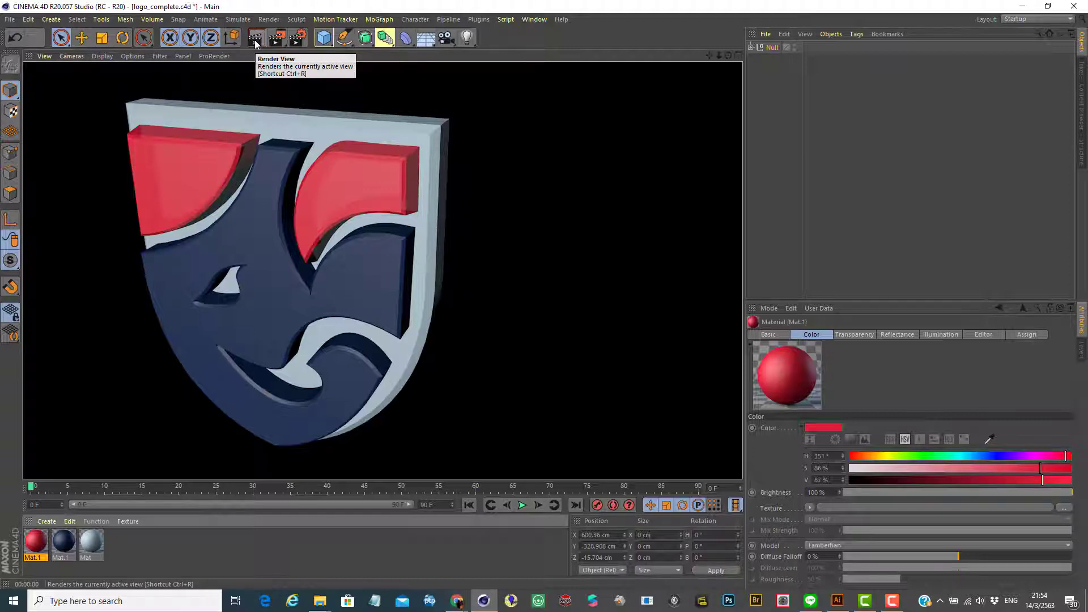
# Add a Target Light and move its target along the X axis onto the shield in the Top view, to about X 600 cm
pyautogui.click(467, 40)
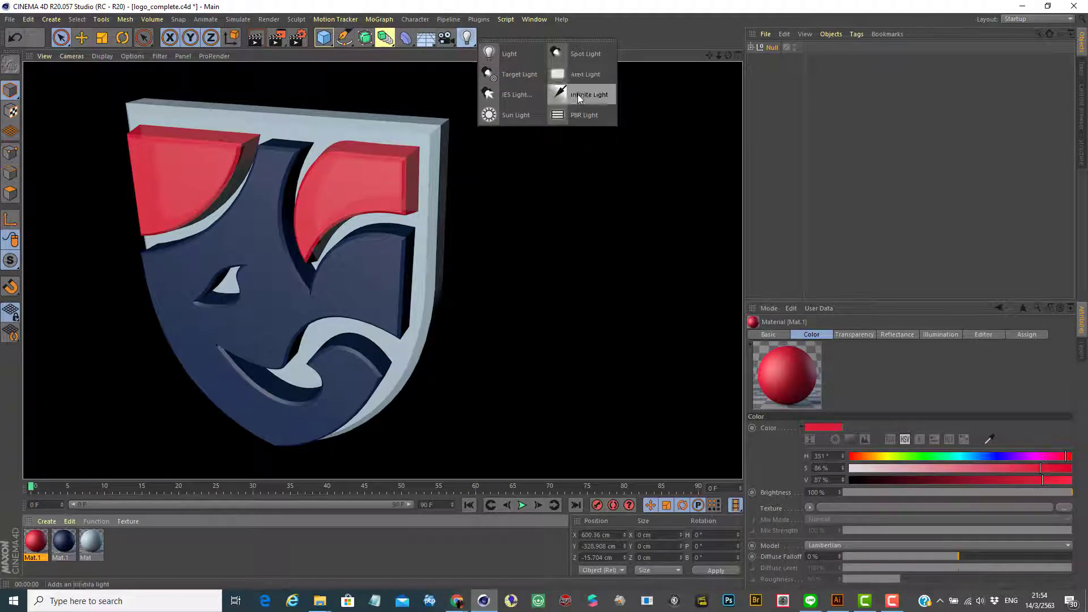
pyautogui.click(515, 76)
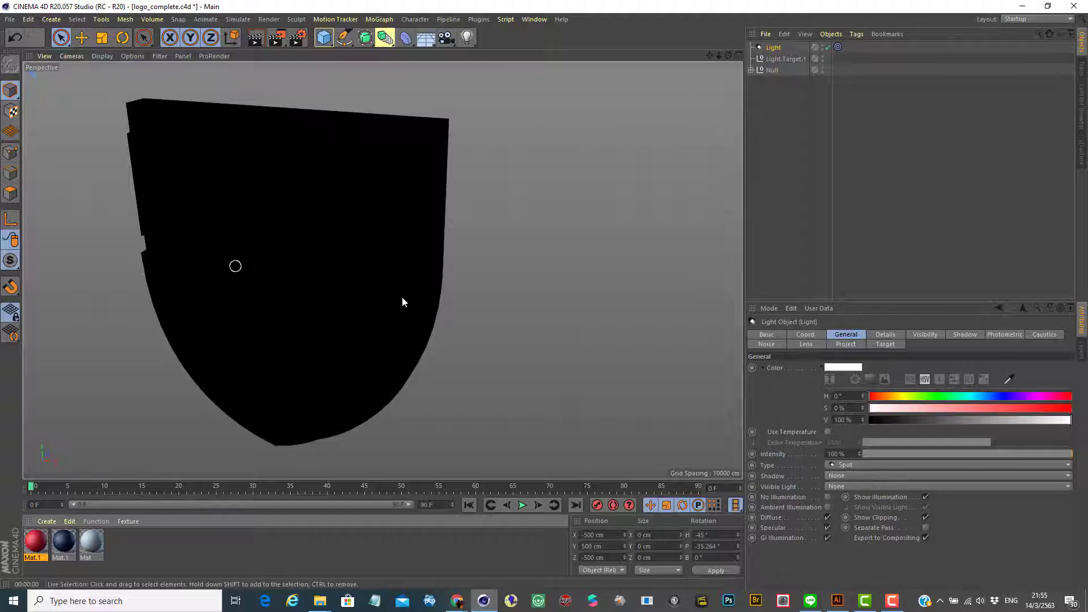
pyautogui.click(738, 55)
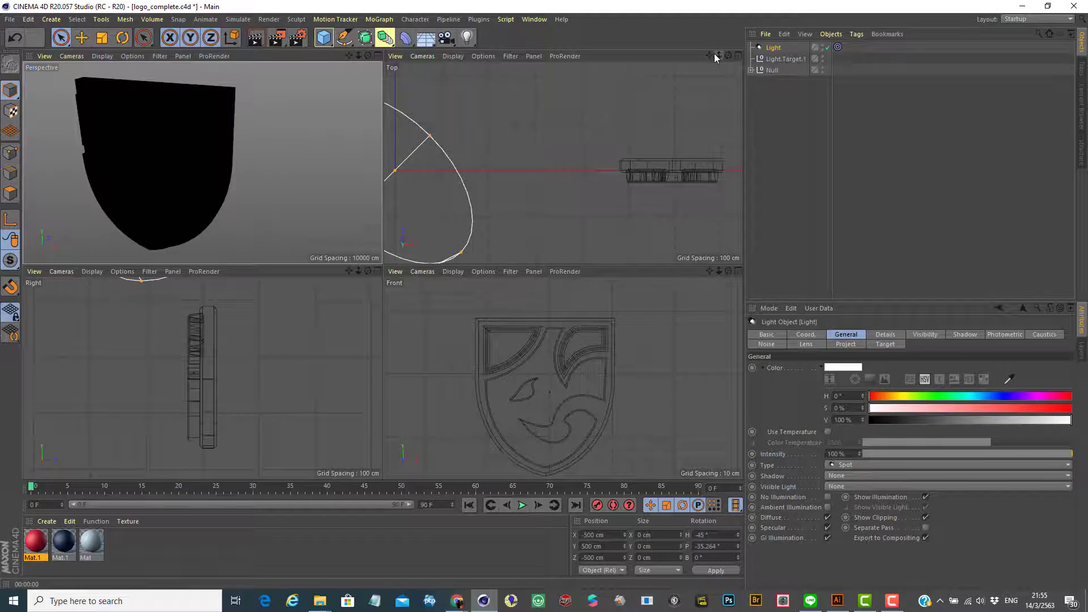
pyautogui.moveTo(709, 56); pyautogui.dragTo(672, 59)
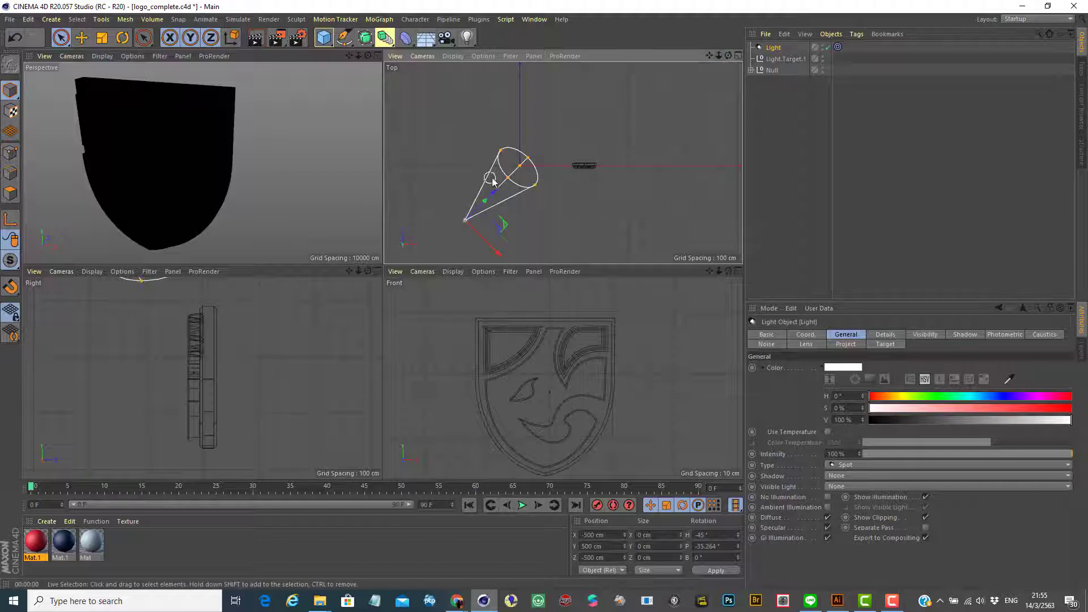
pyautogui.click(737, 57)
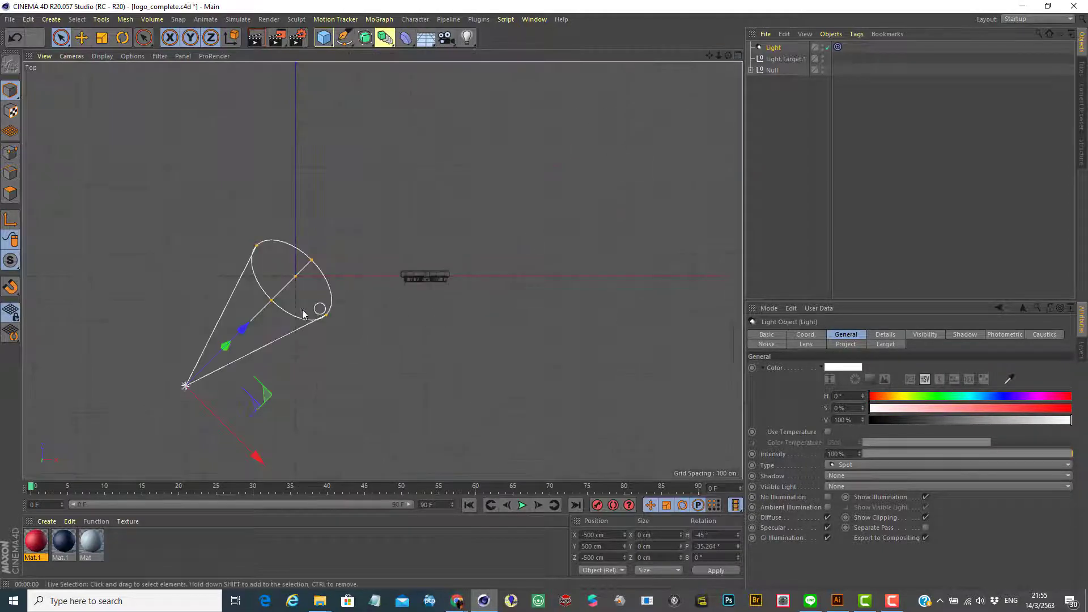
pyautogui.click(783, 59)
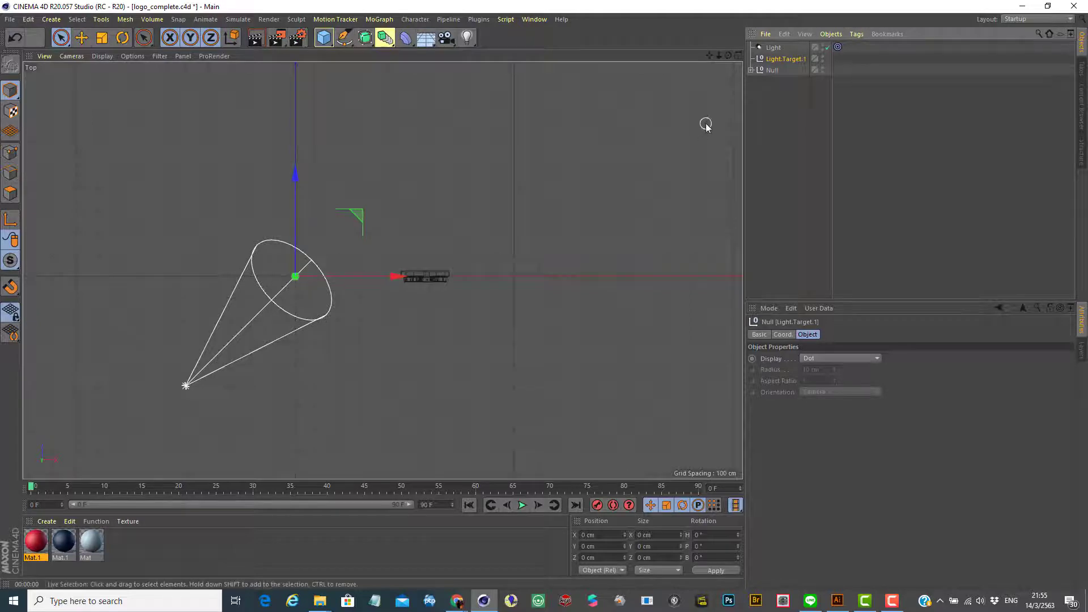
pyautogui.click(772, 48)
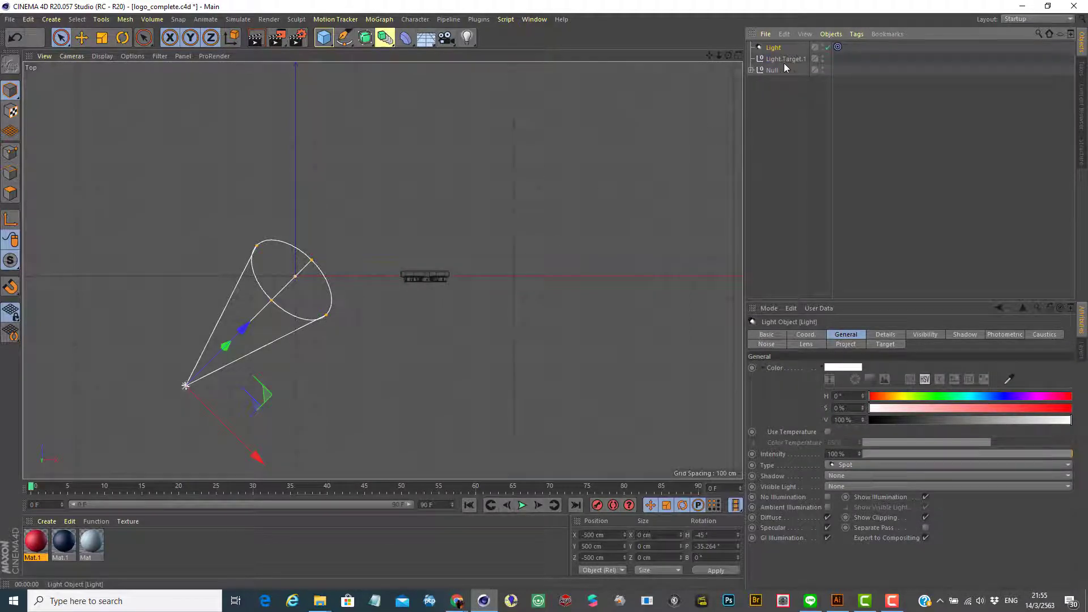
pyautogui.click(782, 58)
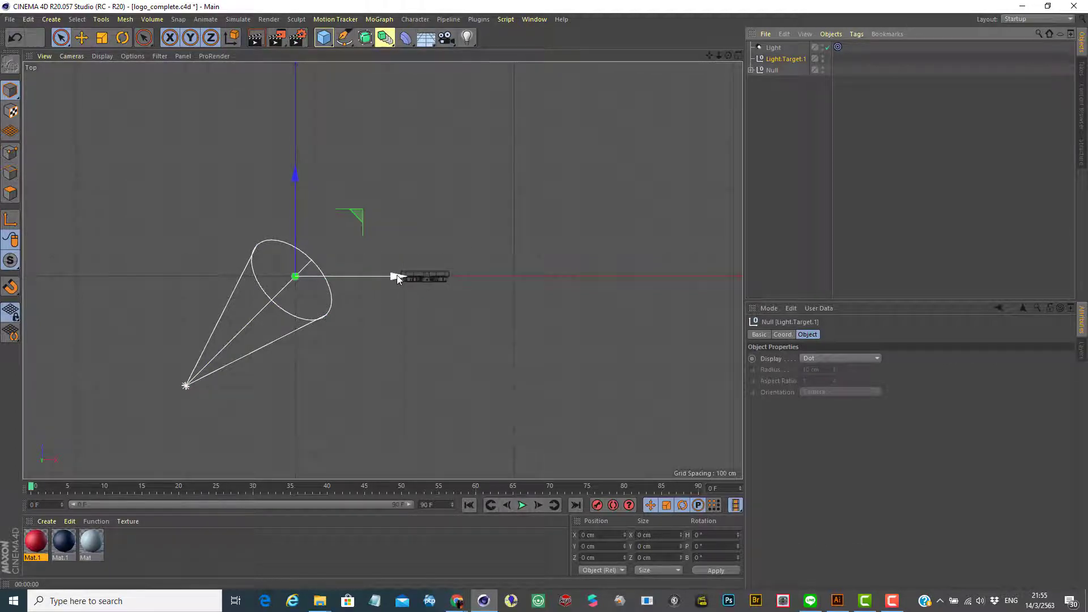
pyautogui.moveTo(397, 274); pyautogui.dragTo(529, 277)
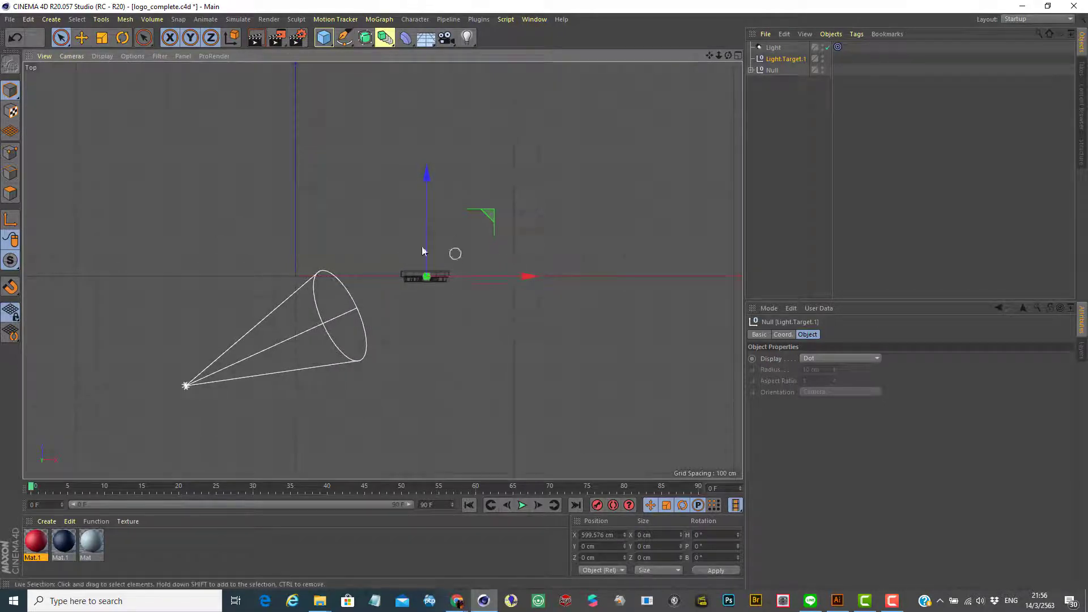
# Move the light in front of the shield in the Top view, to about X 442, Y 199, Z -600 cm
pyautogui.click(782, 47)
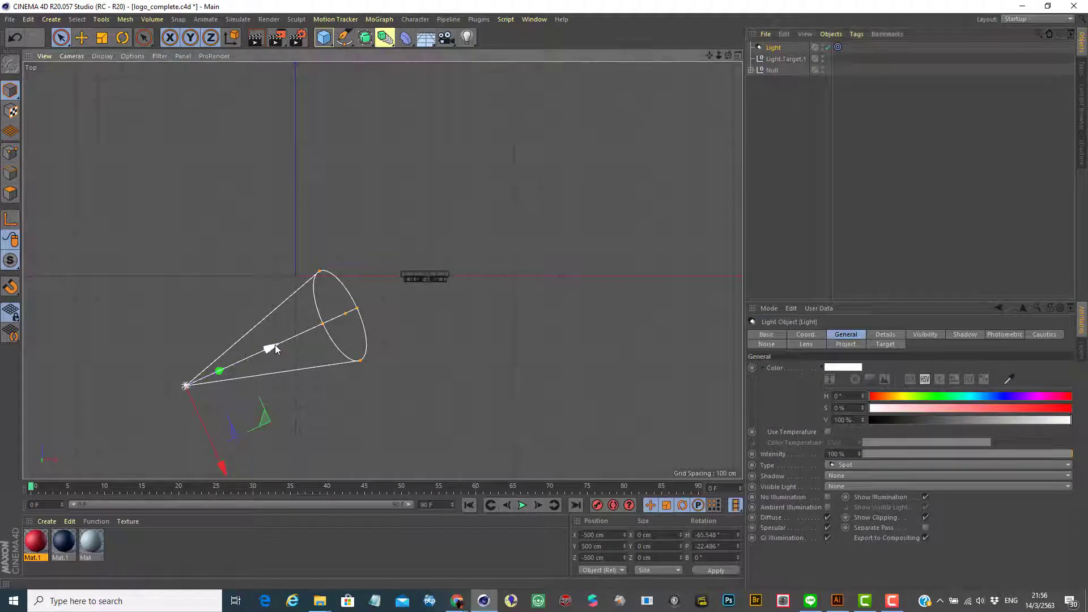
pyautogui.moveTo(275, 344); pyautogui.dragTo(386, 304)
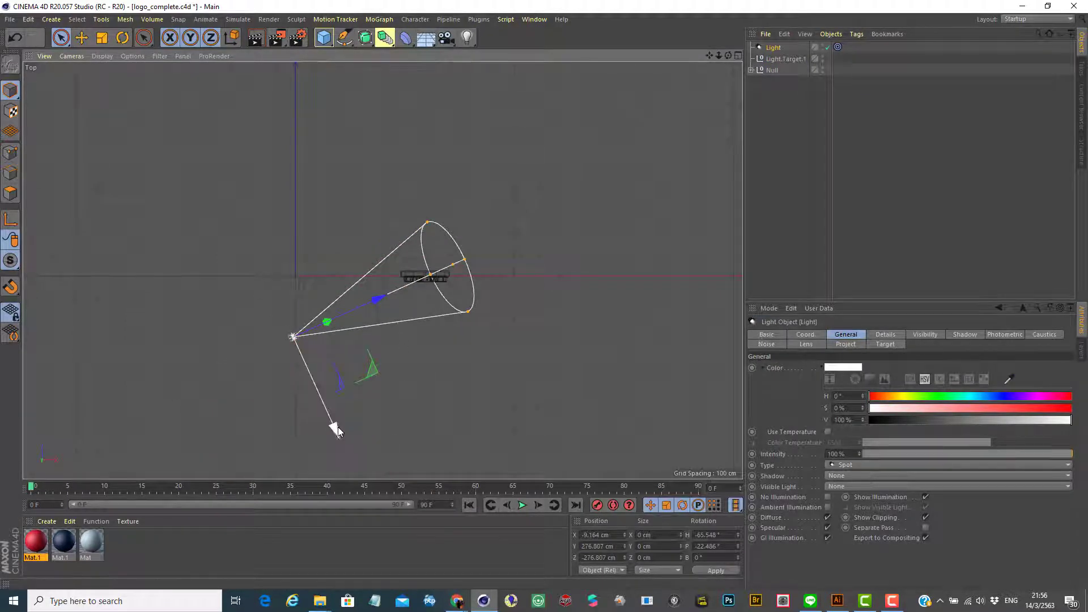
pyautogui.moveTo(335, 431); pyautogui.dragTo(533, 458)
pyautogui.moveTo(386, 355); pyautogui.dragTo(409, 308)
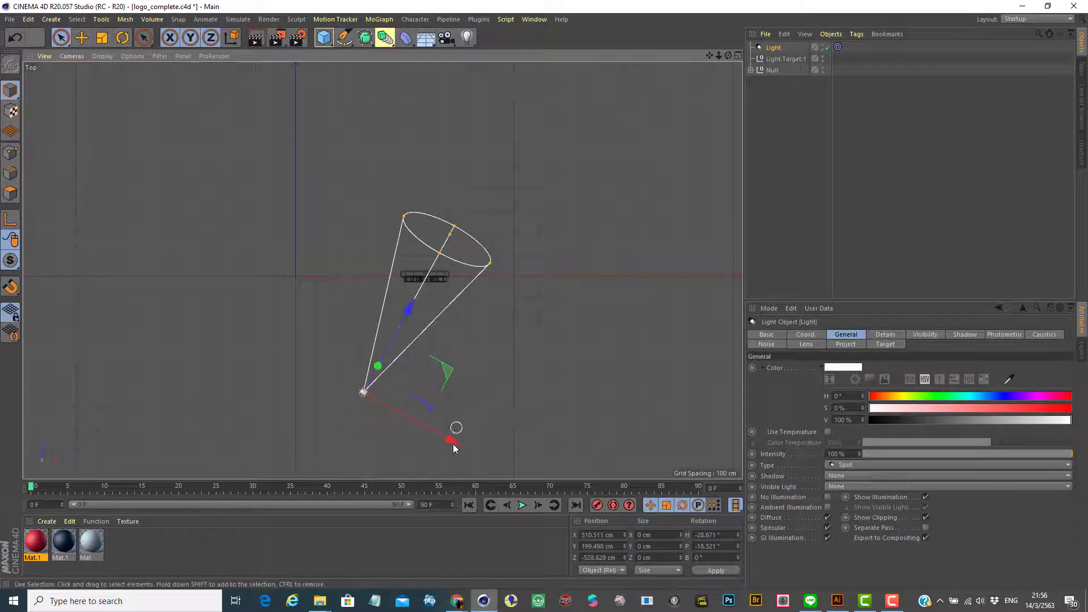
pyautogui.moveTo(452, 440); pyautogui.dragTo(502, 441)
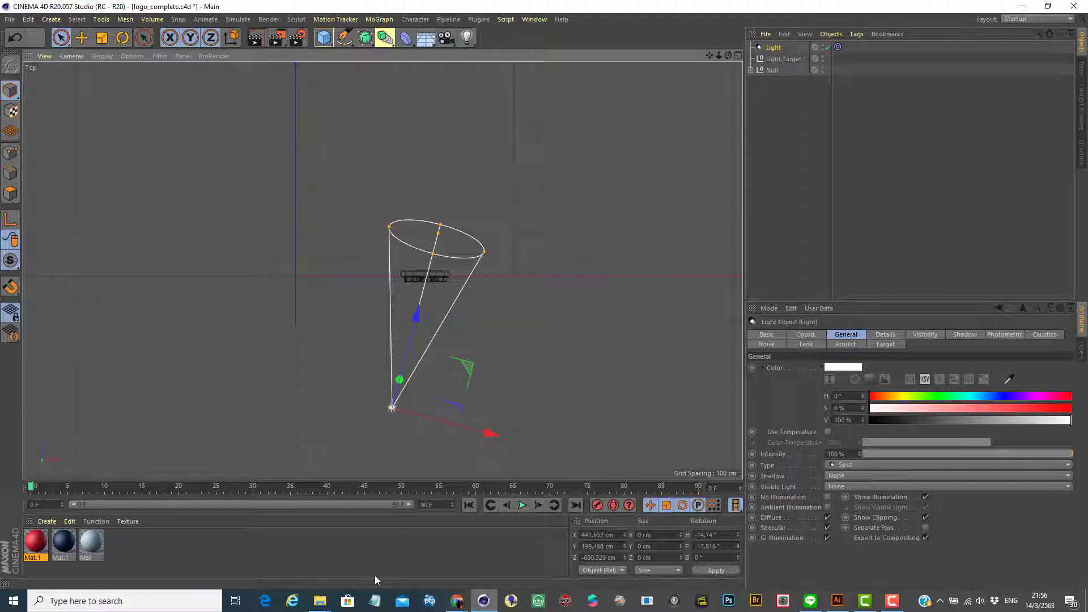
# Lower the light's target to the middle of the shield in the Right view, to about Y -337 cm
pyautogui.click(738, 55)
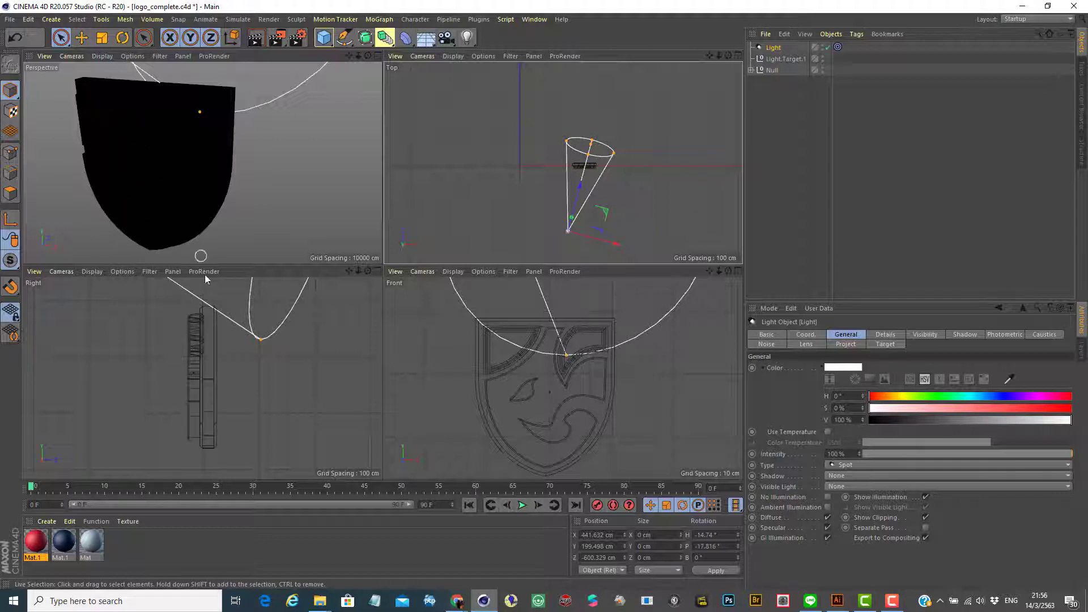
pyautogui.click(376, 271)
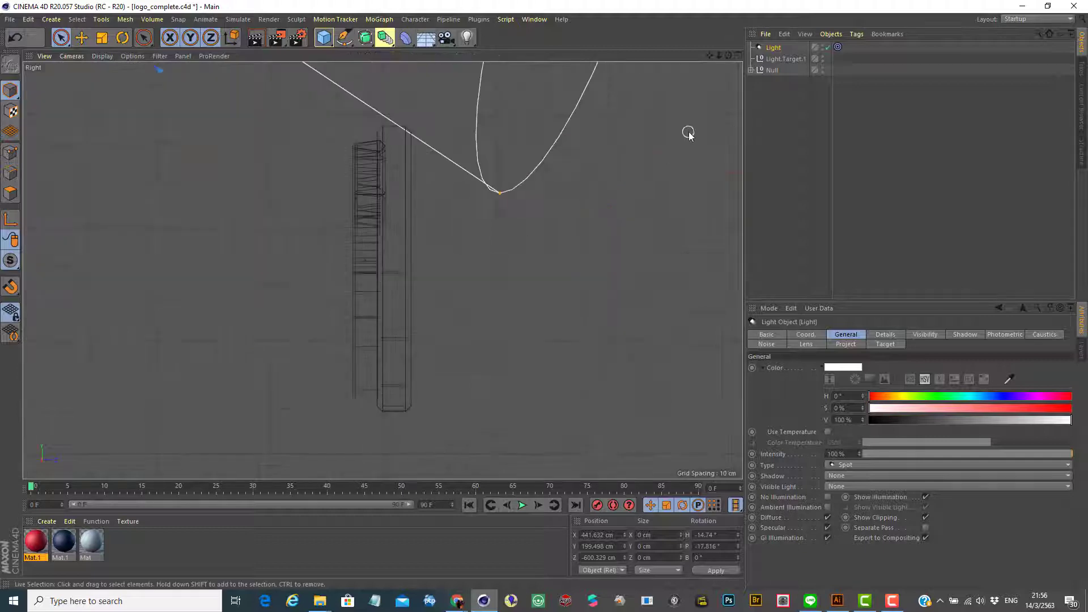
pyautogui.moveTo(719, 55); pyautogui.dragTo(672, 56)
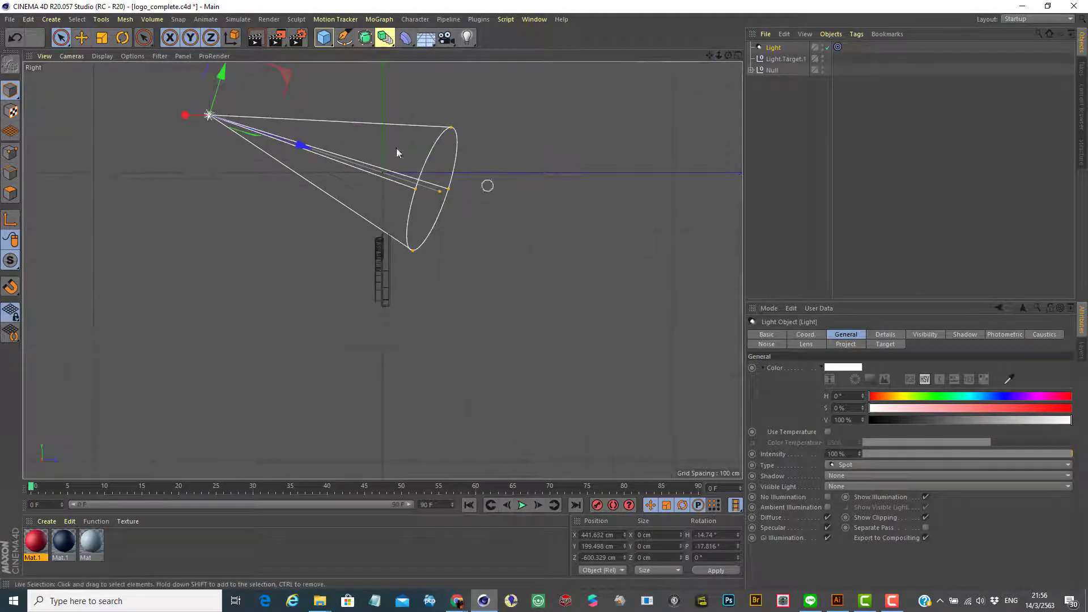
pyautogui.click(781, 57)
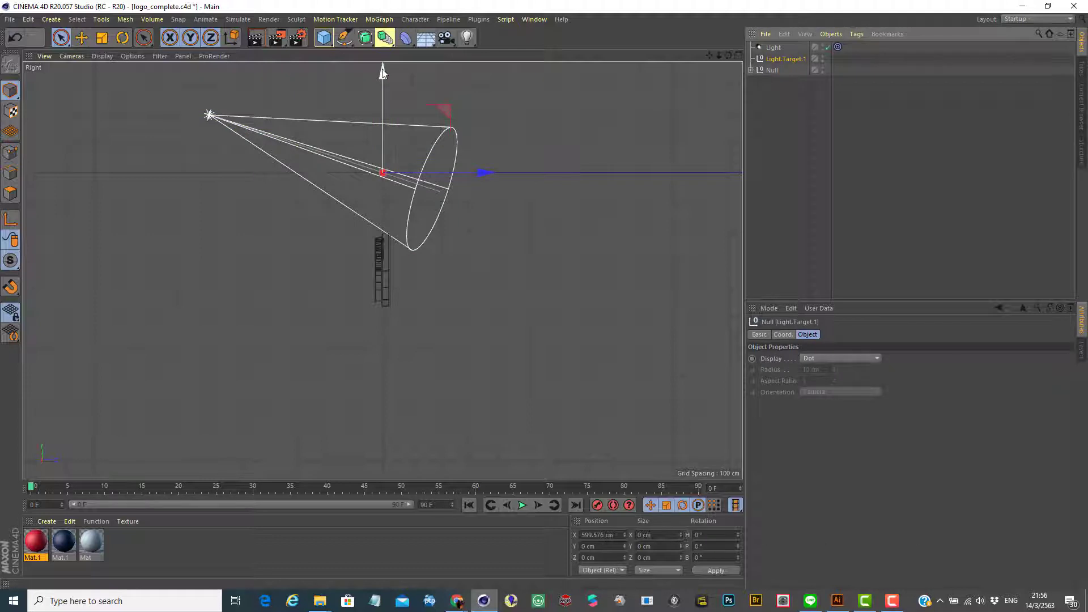
pyautogui.moveTo(383, 69); pyautogui.dragTo(383, 166)
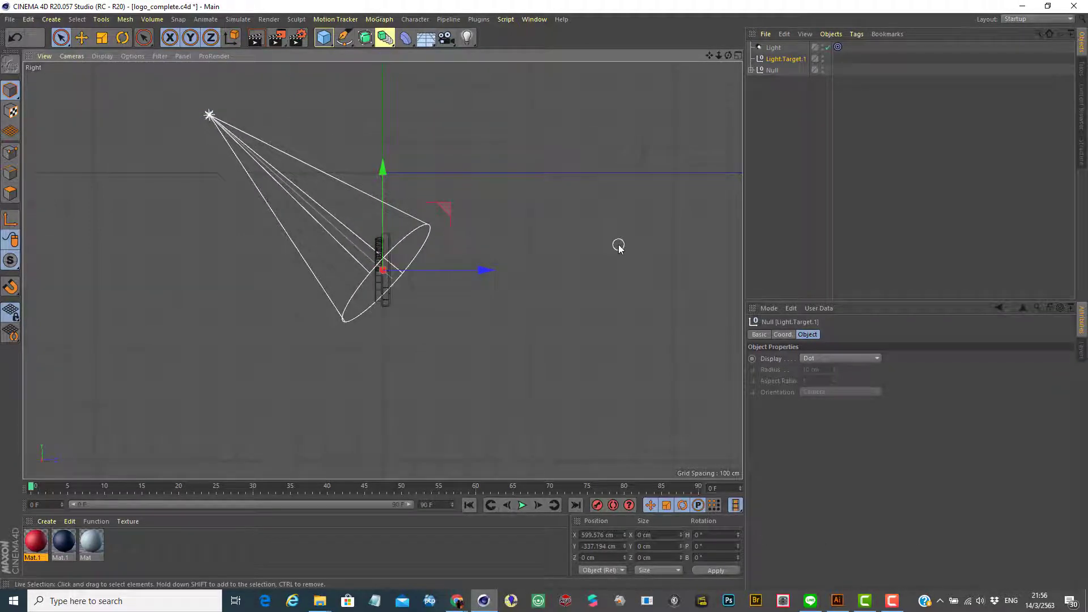
# Return to the four-view layout and render the perspective view to check the target light on the shield
pyautogui.click(738, 55)
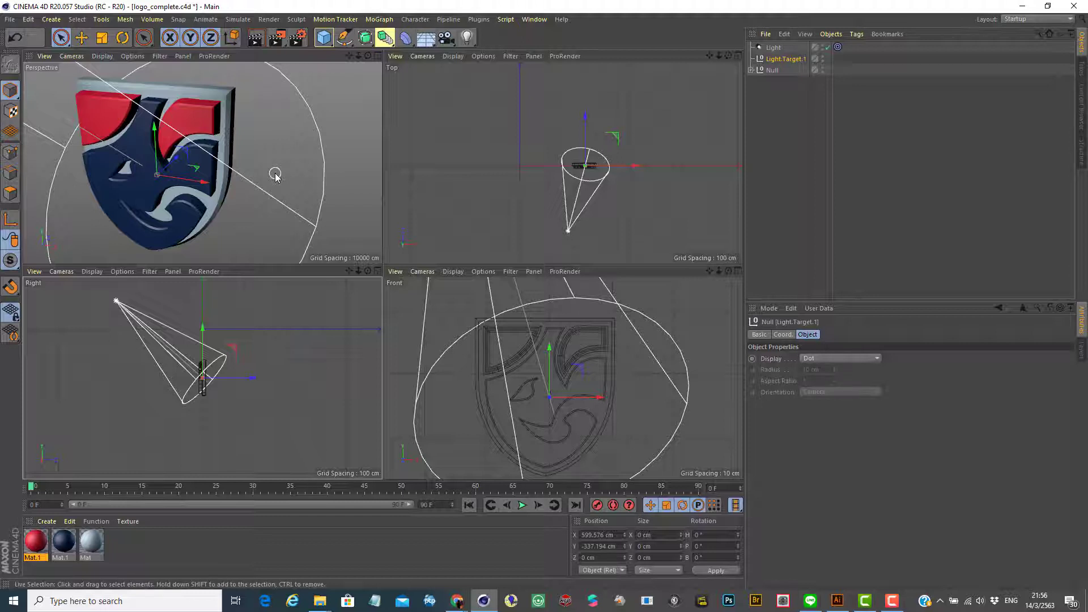
pyautogui.click(297, 55)
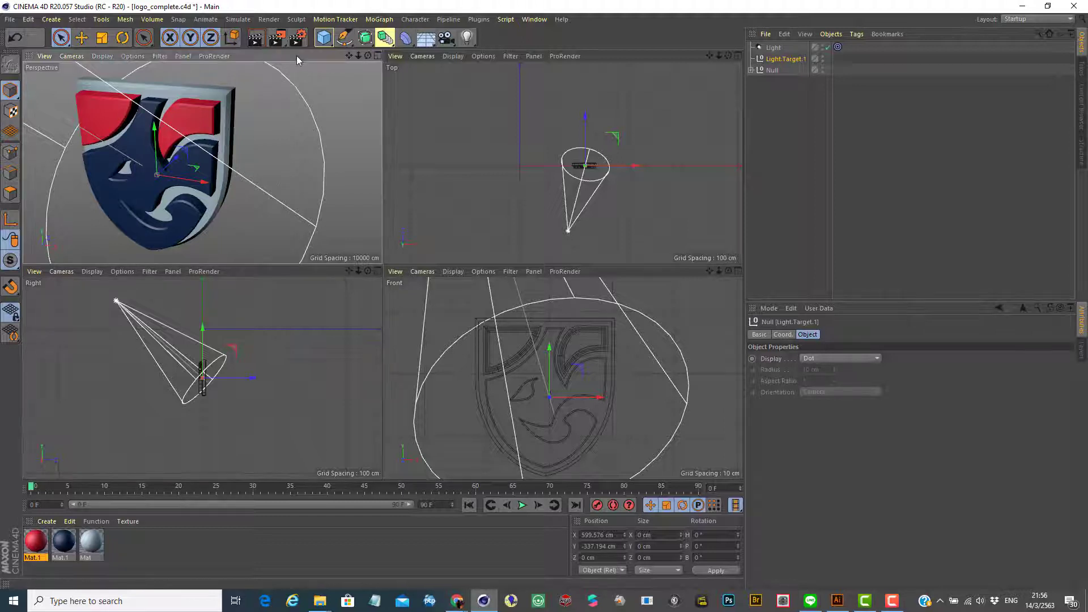
pyautogui.click(256, 38)
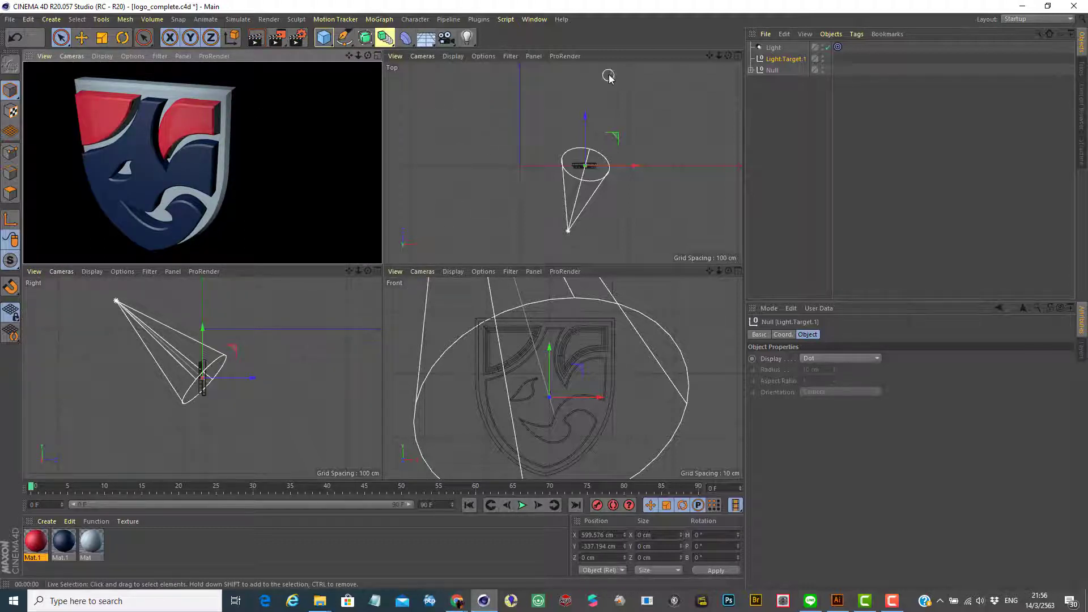
pyautogui.click(639, 56)
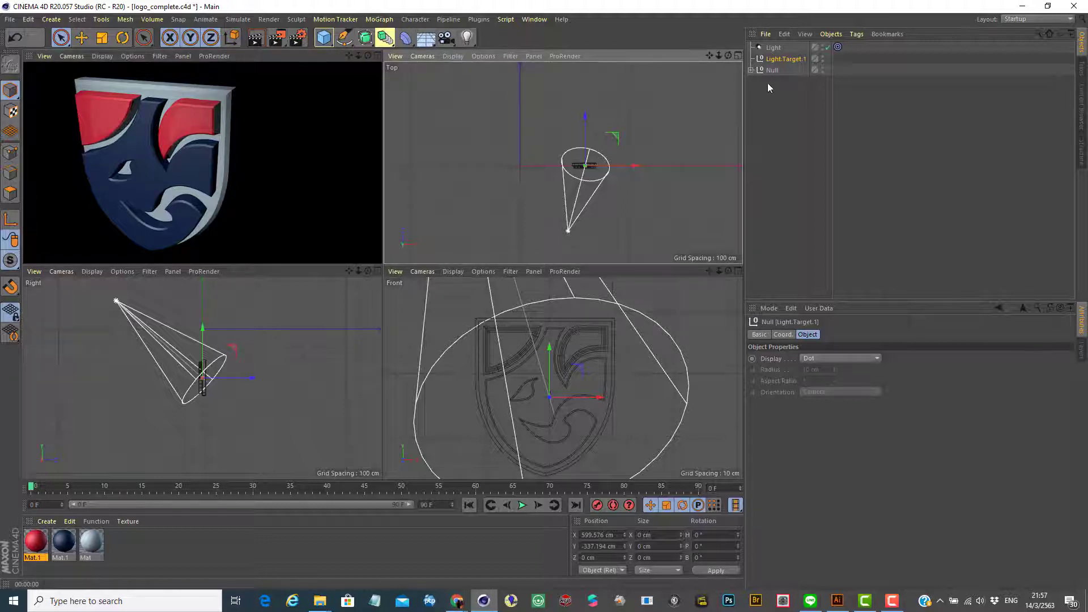
# Tint the target light's color pale orange with a hue of 34° and a saturation of 31%
pyautogui.click(774, 48)
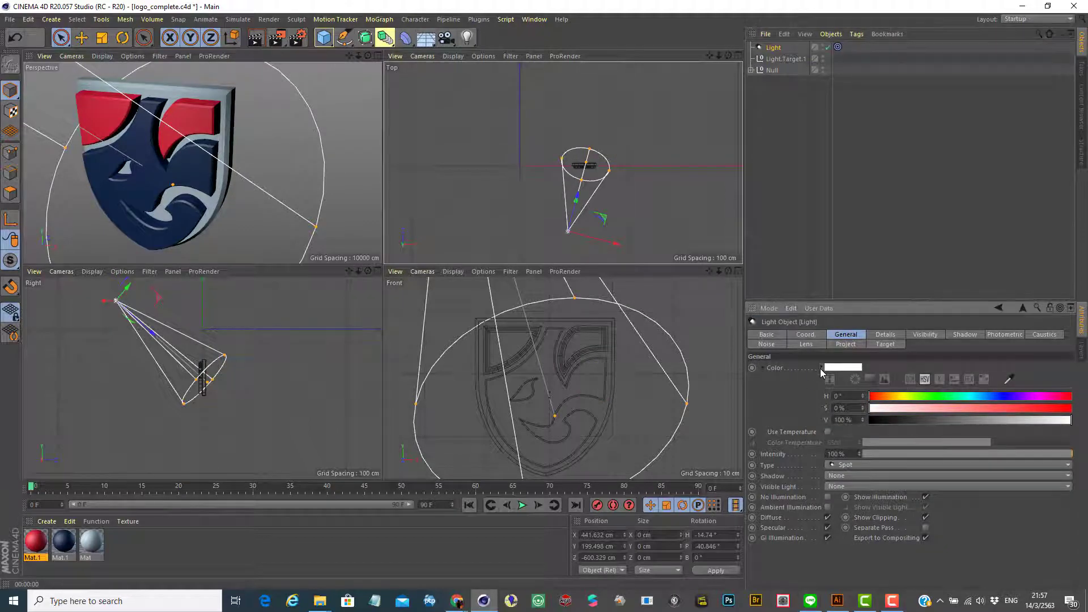
pyautogui.click(821, 367)
pyautogui.click(820, 368)
pyautogui.click(888, 396)
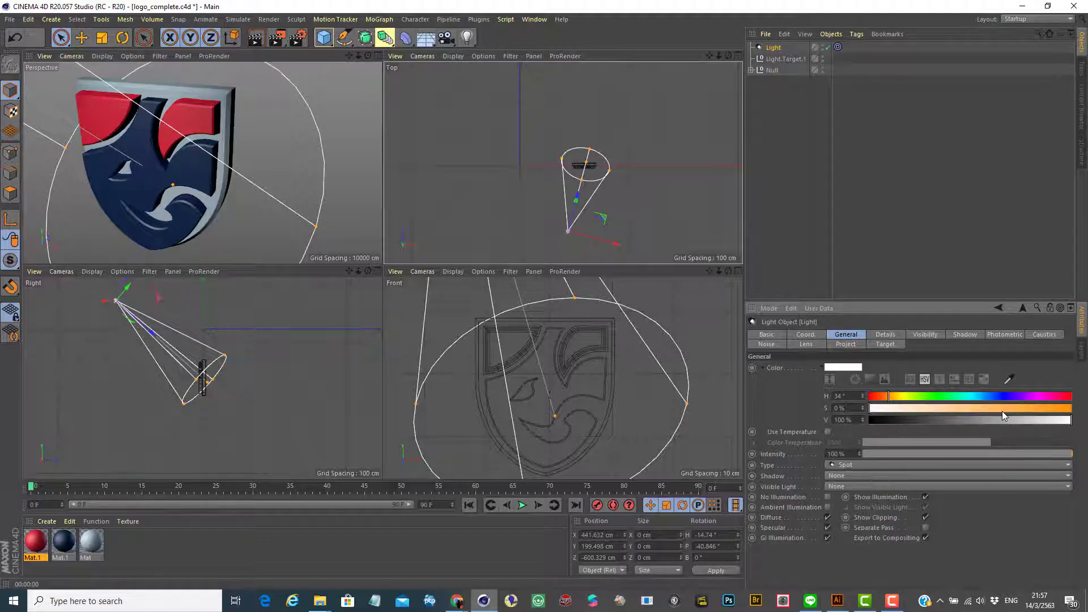
pyautogui.click(951, 408)
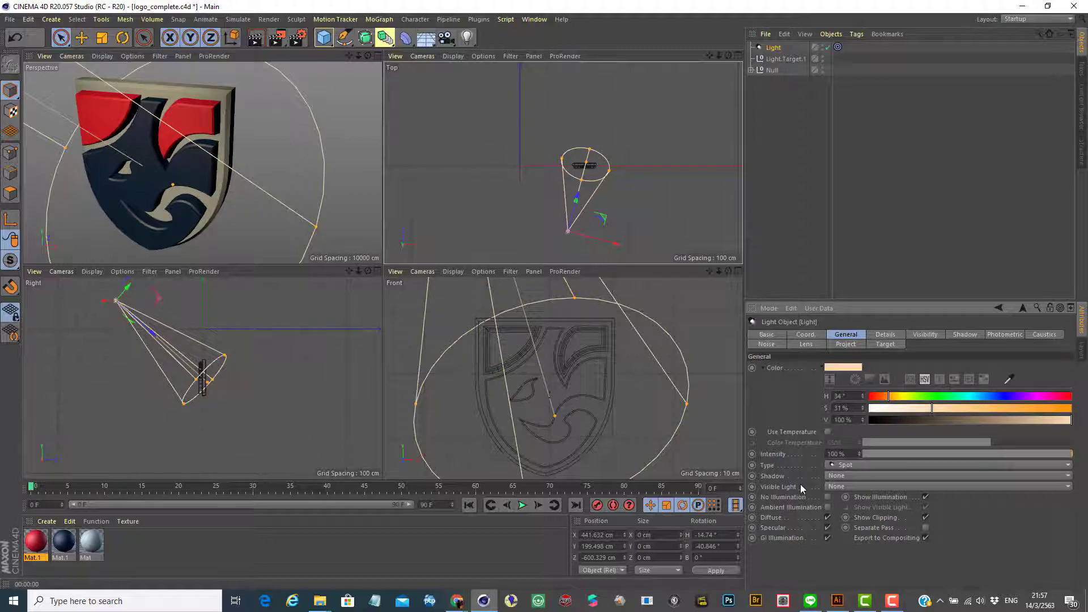
# Keep the light as a Spot, with Shadow Maps (Soft) for its shadow and Visible for its visible light
pyautogui.click(845, 465)
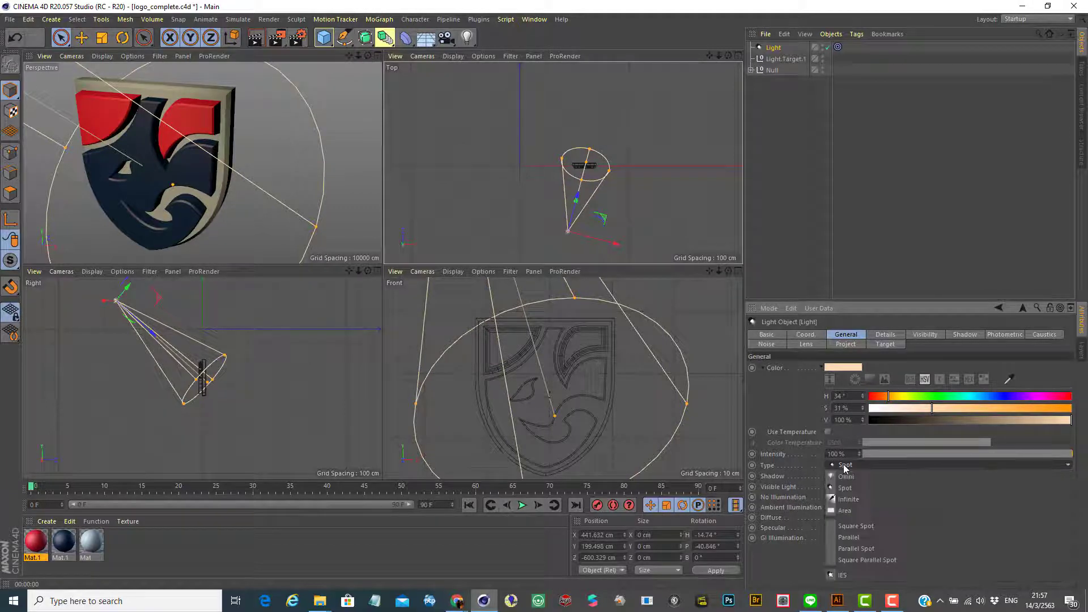
pyautogui.click(865, 485)
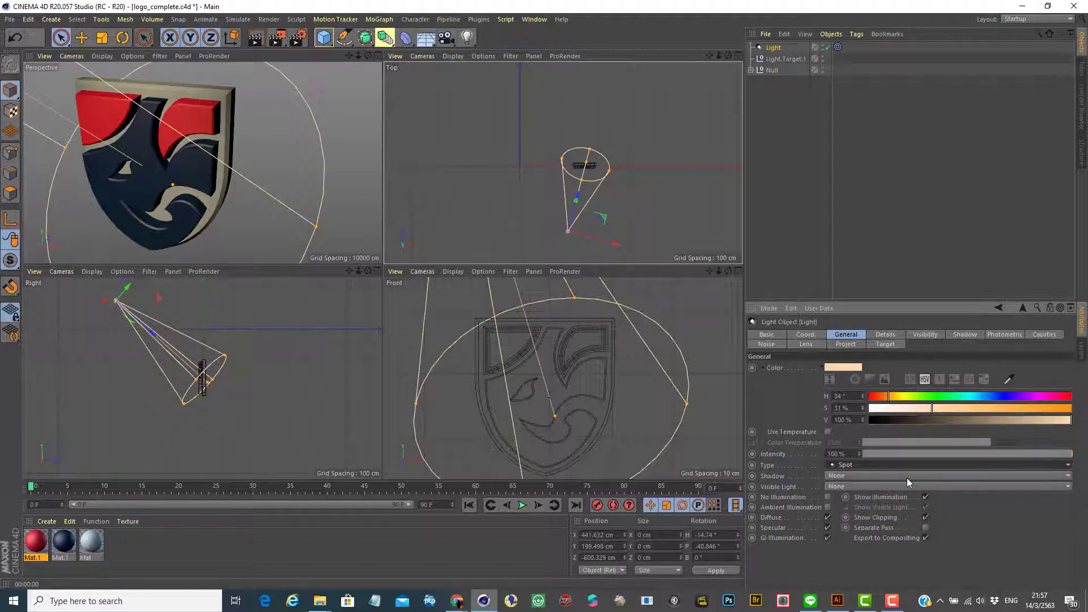
pyautogui.click(840, 477)
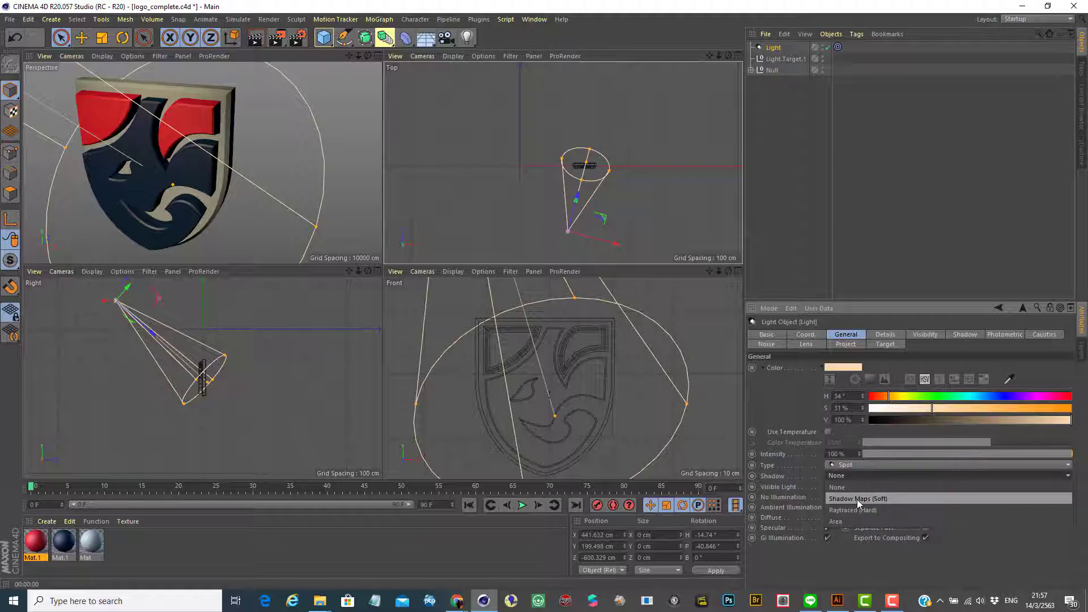
pyautogui.click(857, 499)
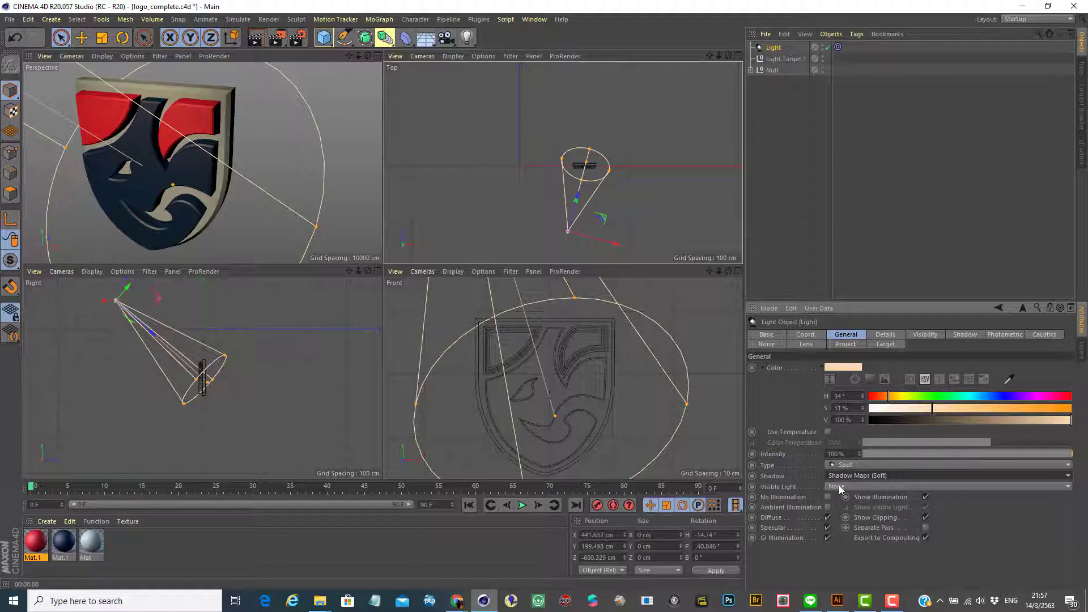
pyautogui.click(839, 487)
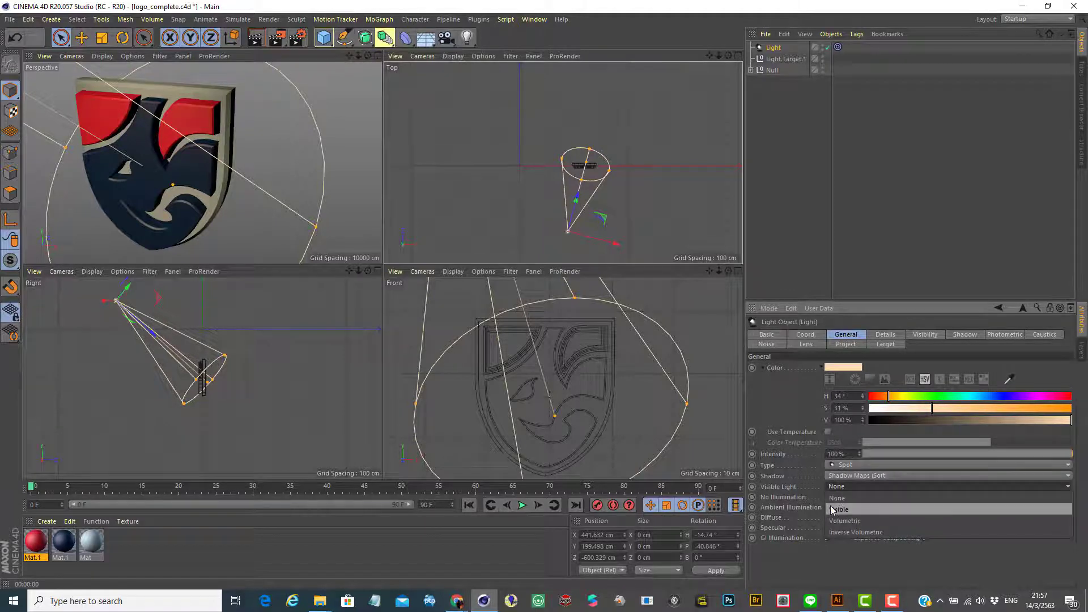
pyautogui.click(872, 508)
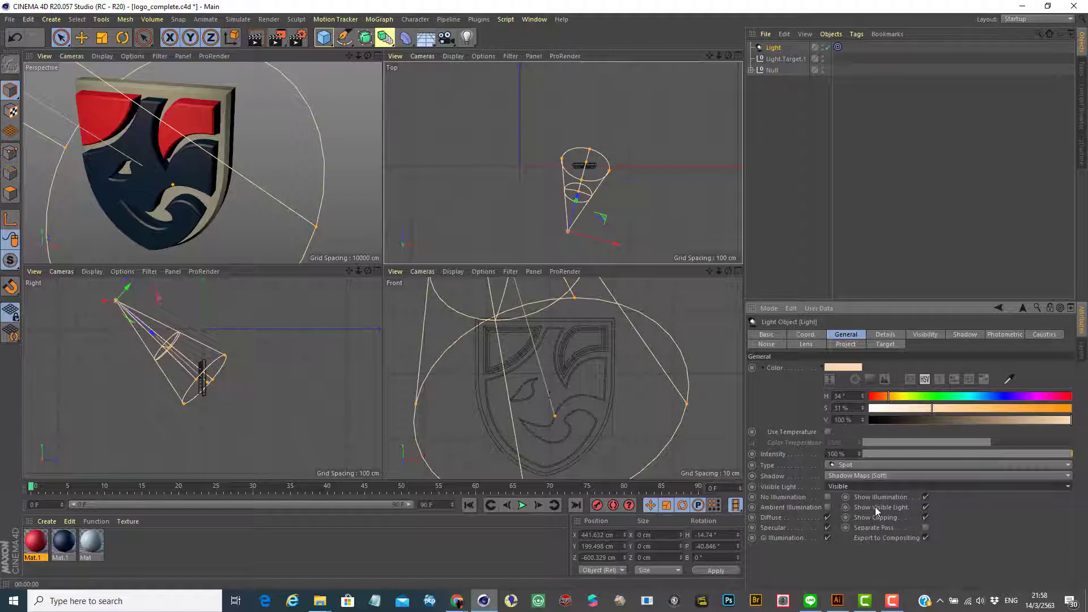
# Compare the light cone in the enlarged Top view with visible light set to None and back to Visible
pyautogui.click(738, 55)
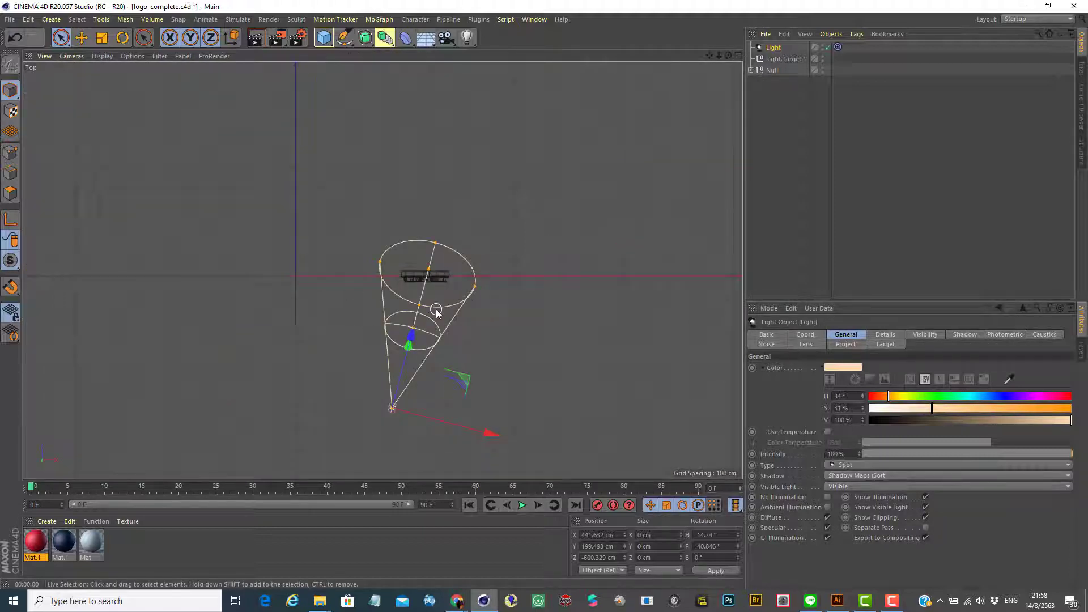
pyautogui.moveTo(716, 56); pyautogui.dragTo(664, 25)
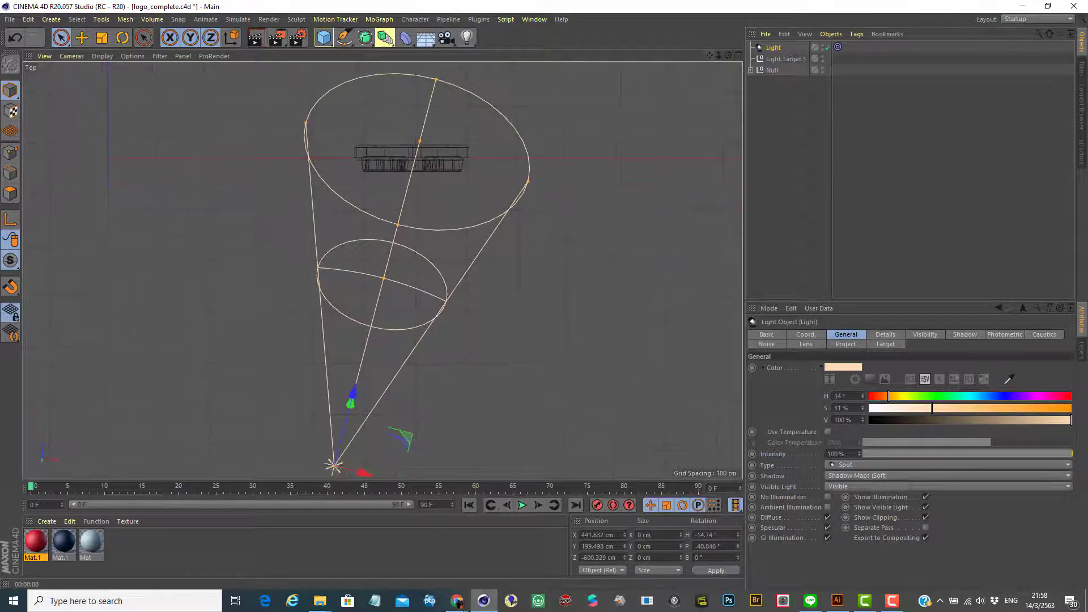
pyautogui.click(831, 487)
pyautogui.click(844, 501)
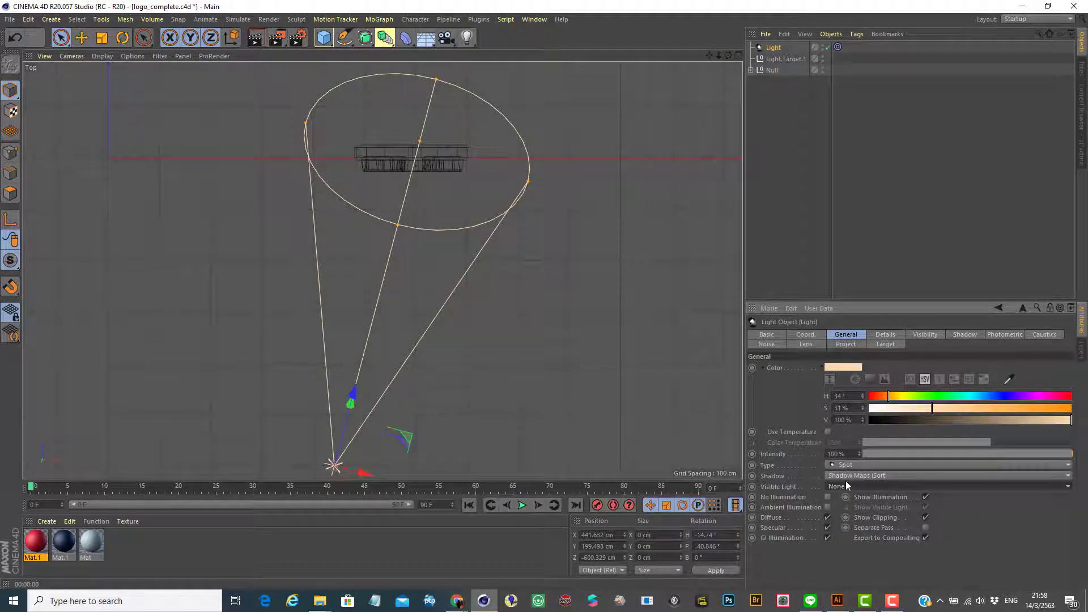
pyautogui.click(839, 487)
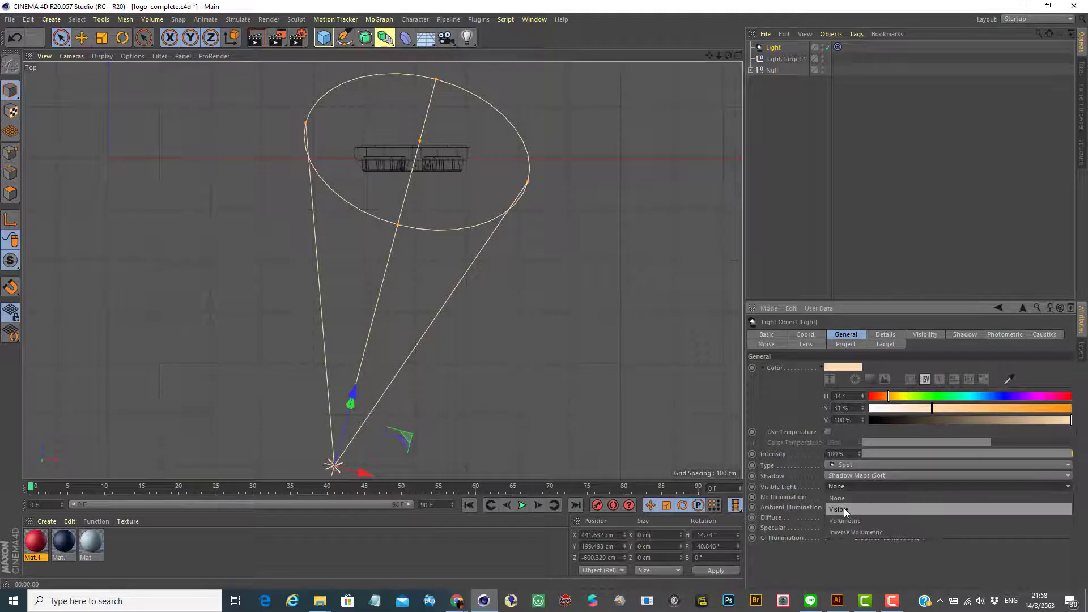
pyautogui.click(844, 508)
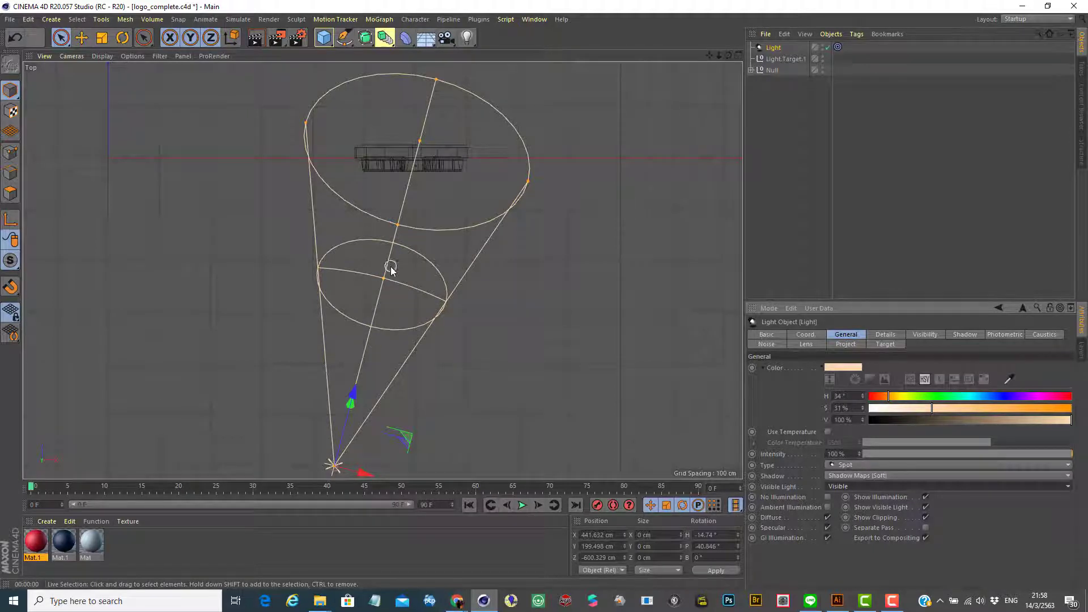
# Test-render the Top view and extend the light's visible range close to the front of the shield
pyautogui.click(255, 39)
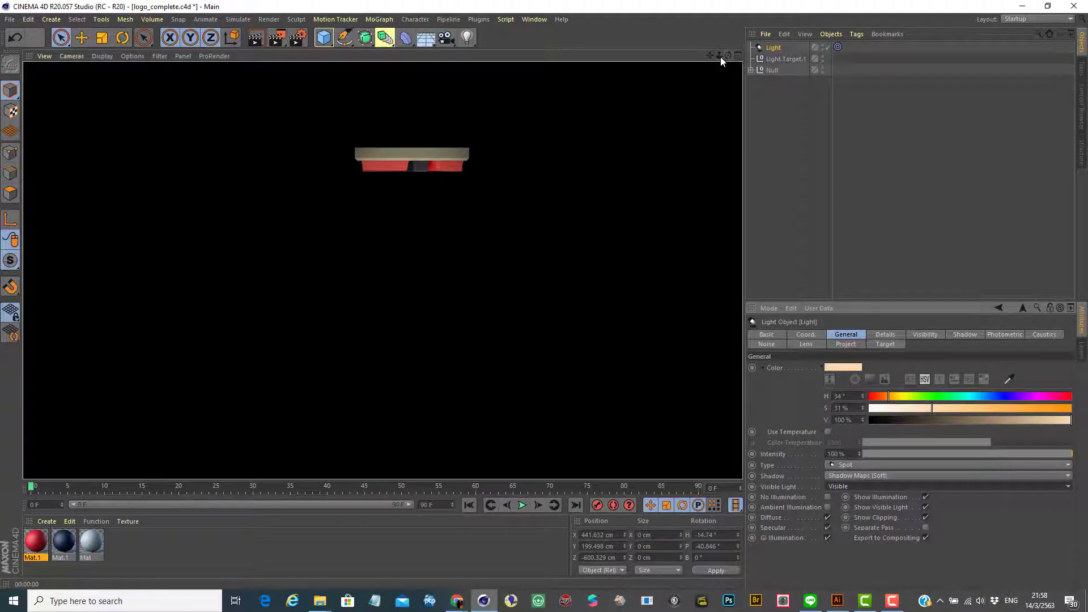
pyautogui.press('F2')
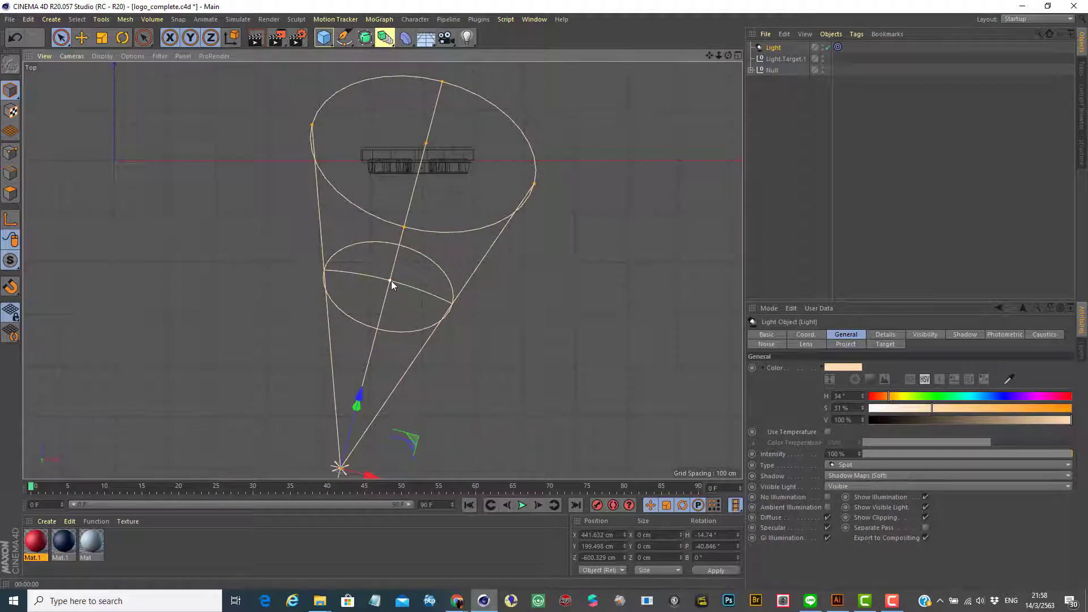
pyautogui.moveTo(389, 280); pyautogui.dragTo(410, 233)
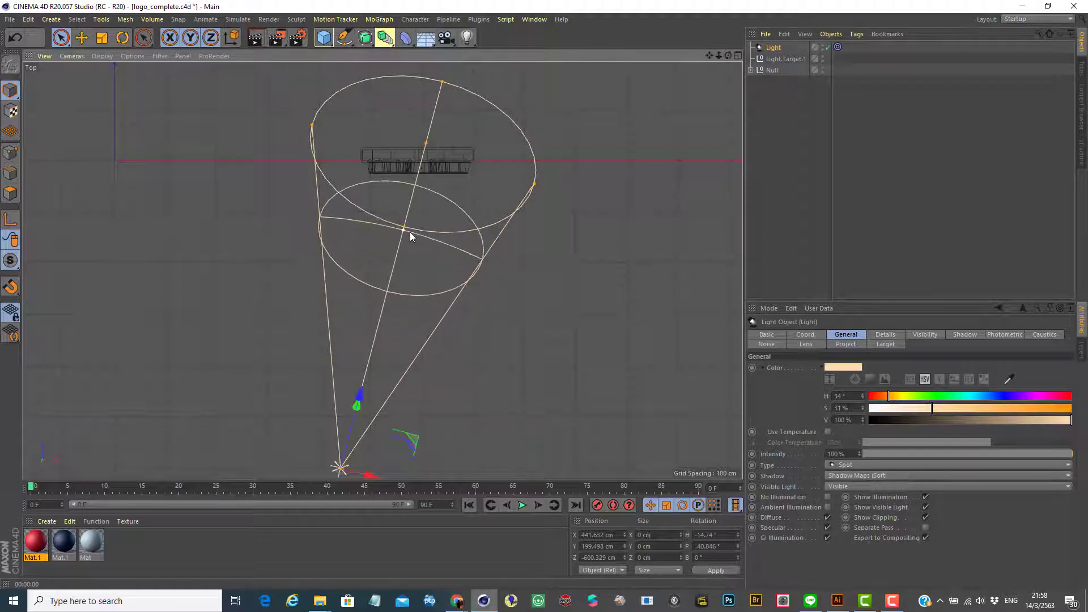
pyautogui.click(738, 55)
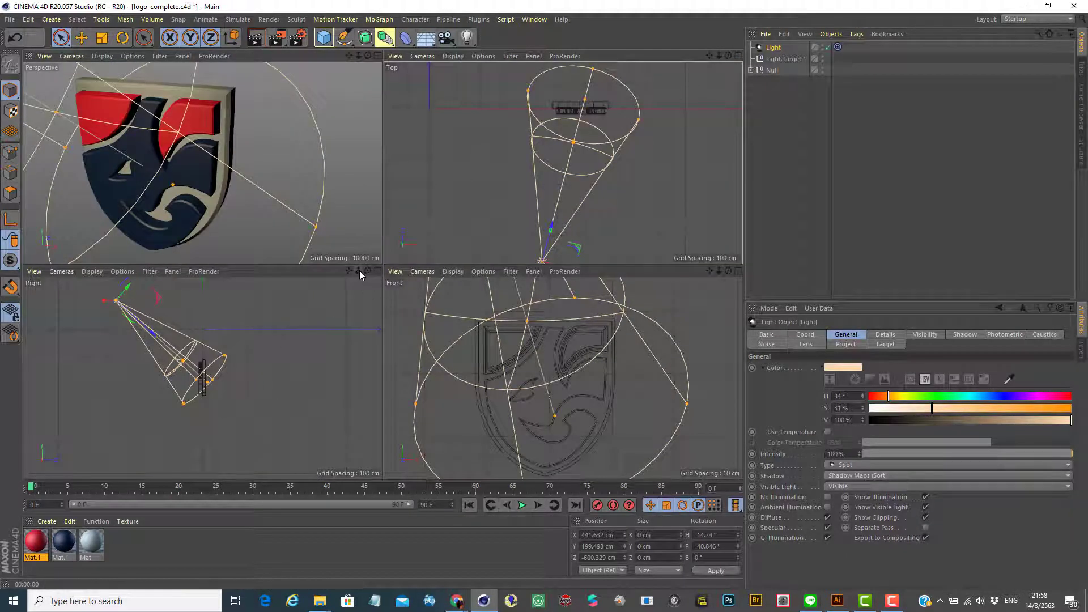
# Reframe the shield smaller in the perspective view and render it, also enlarged, to check the visible beam and shadows
pyautogui.moveTo(359, 272); pyautogui.dragTo(398, 332)
pyautogui.moveTo(358, 56); pyautogui.dragTo(407, 74)
pyautogui.moveTo(203, 163); pyautogui.dragTo(349, 55)
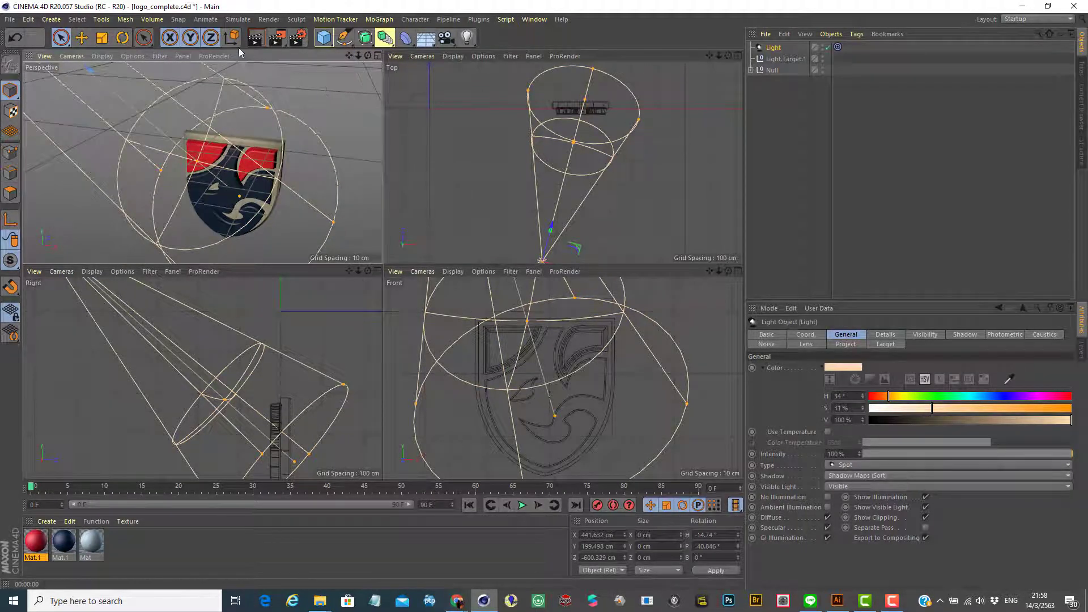
pyautogui.click(255, 38)
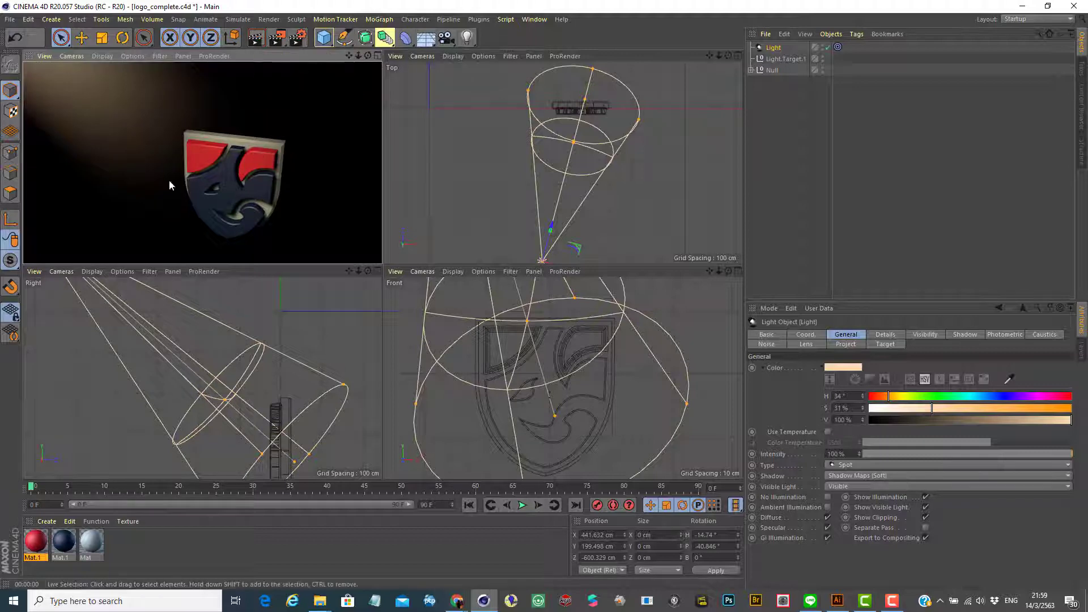
pyautogui.click(377, 55)
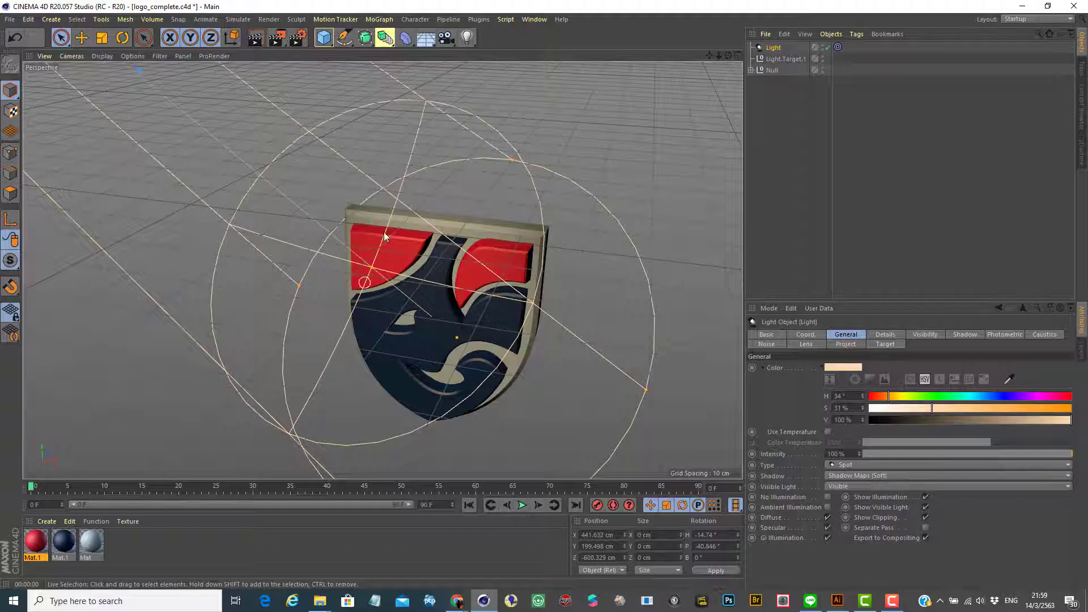
pyautogui.click(257, 38)
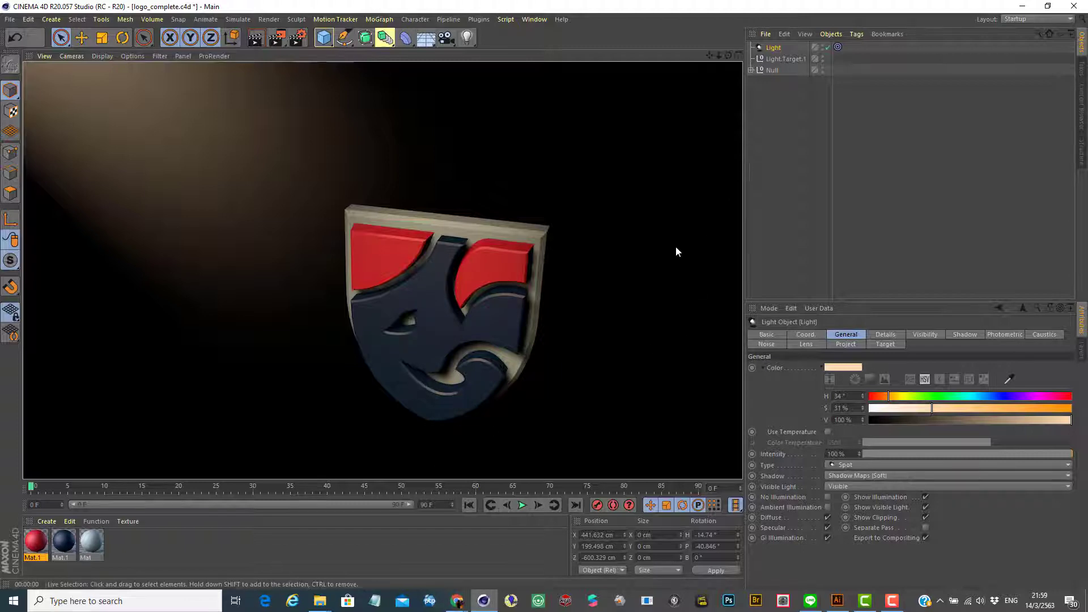
# Set the light's shadow density to 80% and render the perspective view to check it
pyautogui.click(774, 50)
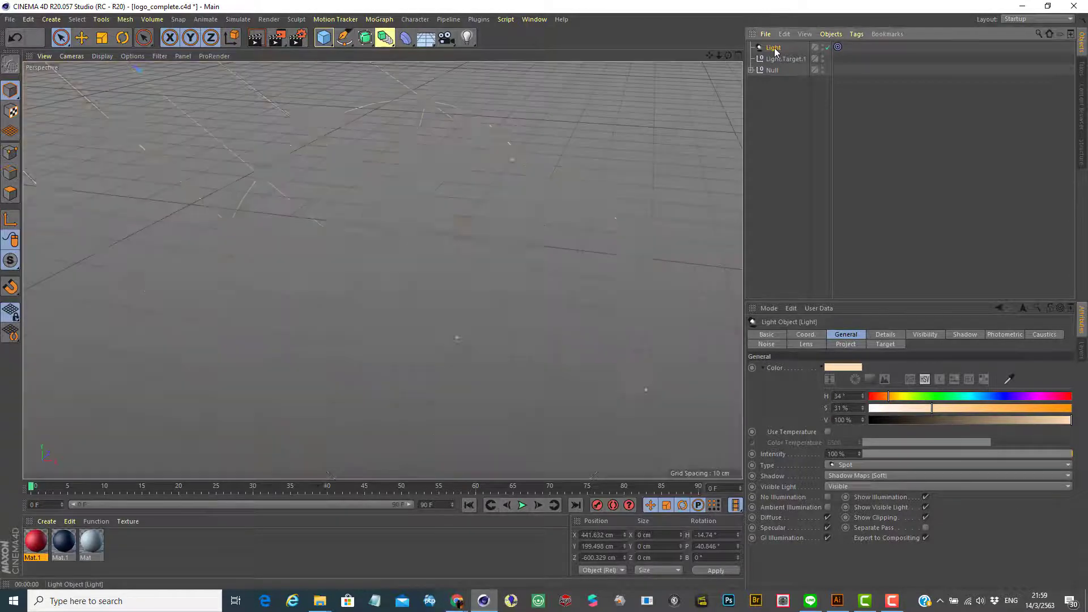
pyautogui.click(772, 476)
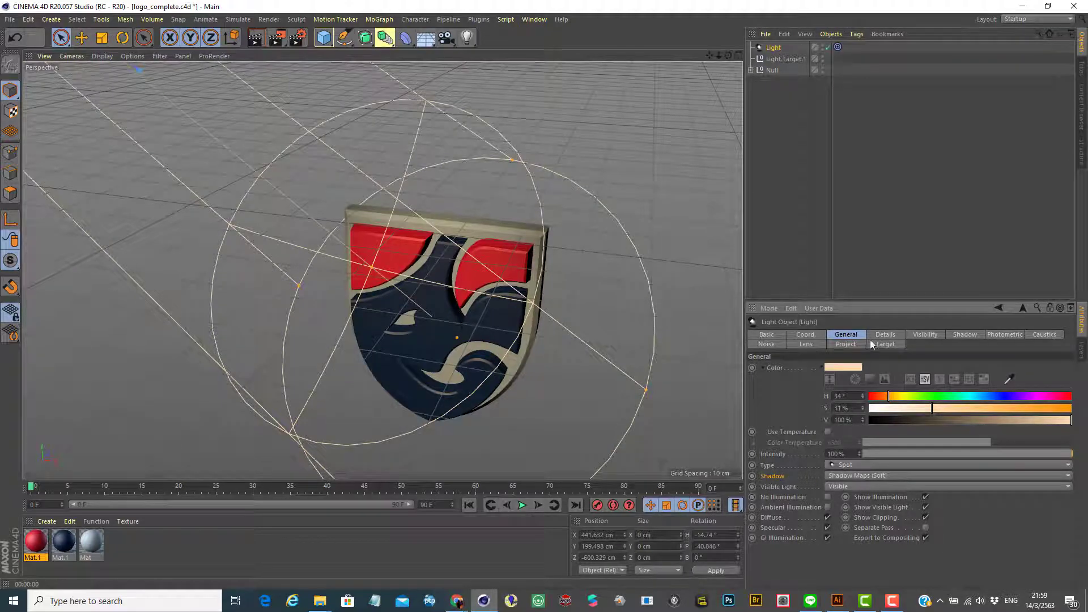
pyautogui.click(966, 334)
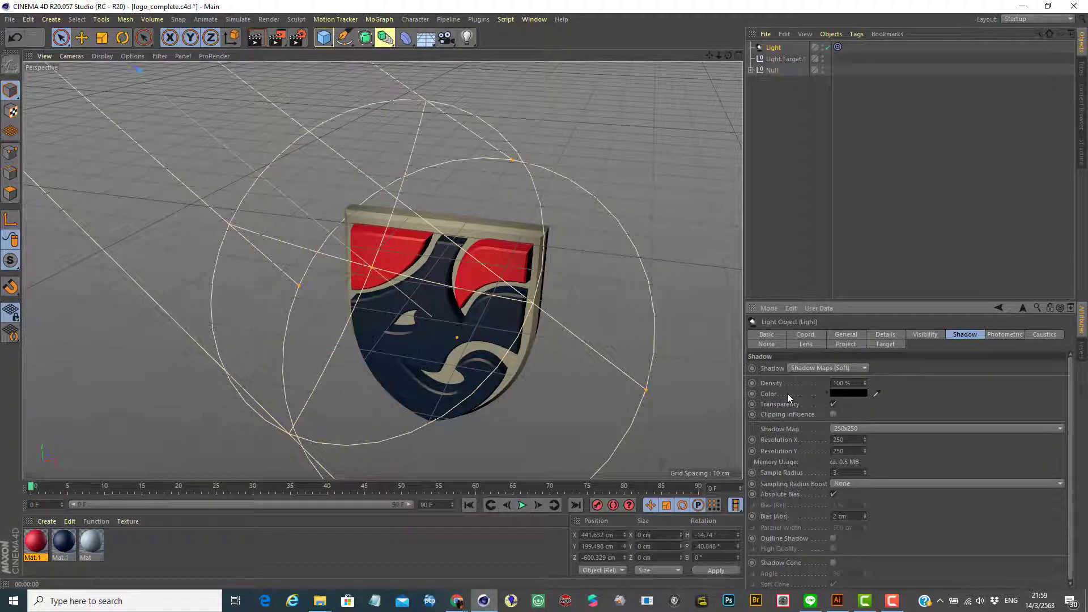
pyautogui.doubleClick(841, 383)
pyautogui.write('80')
pyautogui.click(254, 39)
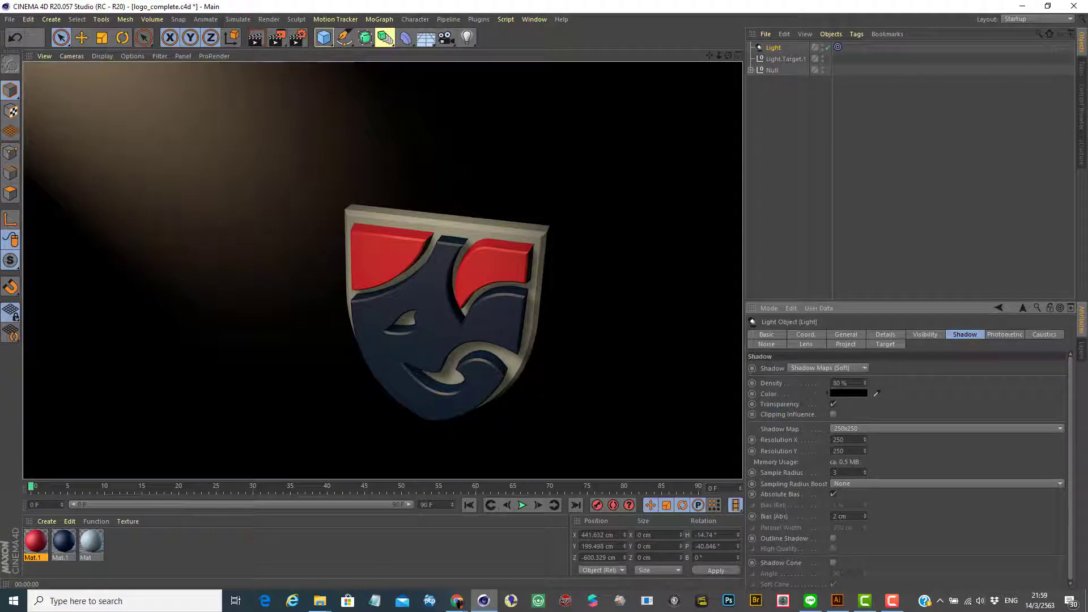
# Set the light's shadow density to 75% and render the perspective view to check it
pyautogui.click(838, 383)
pyautogui.write('75')
pyautogui.press('Return')
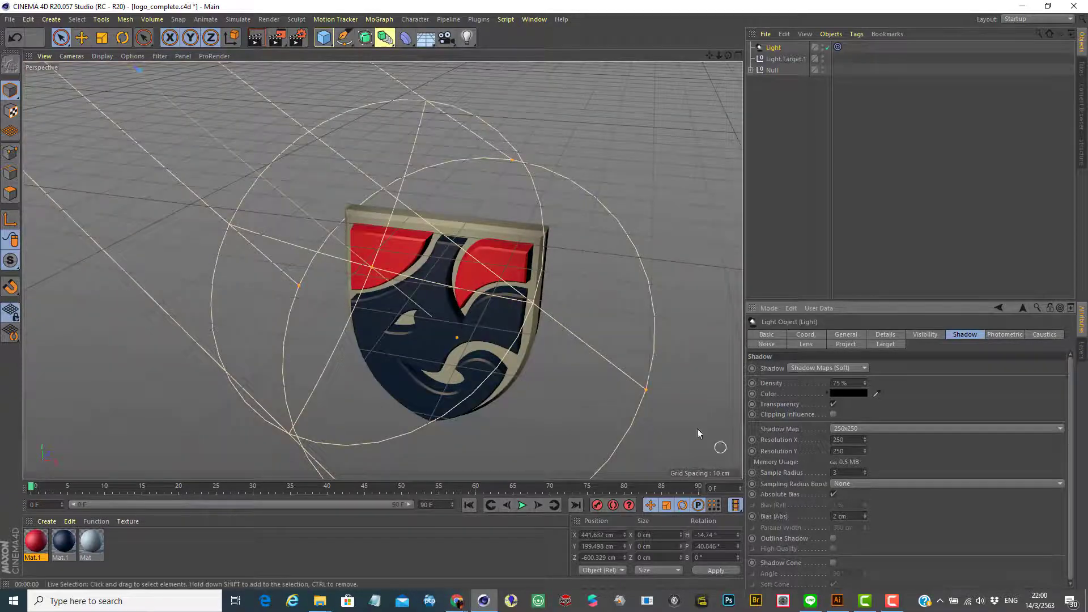
pyautogui.click(254, 42)
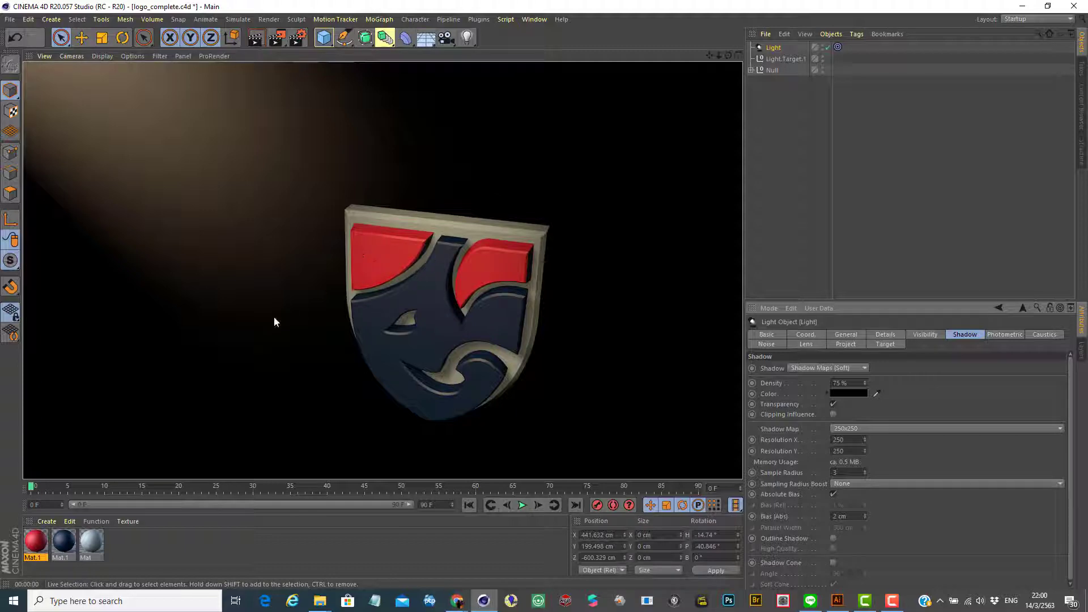
# Set the red material's transparency brightness to 75% and render the shield to check it
pyautogui.doubleClick(36, 544)
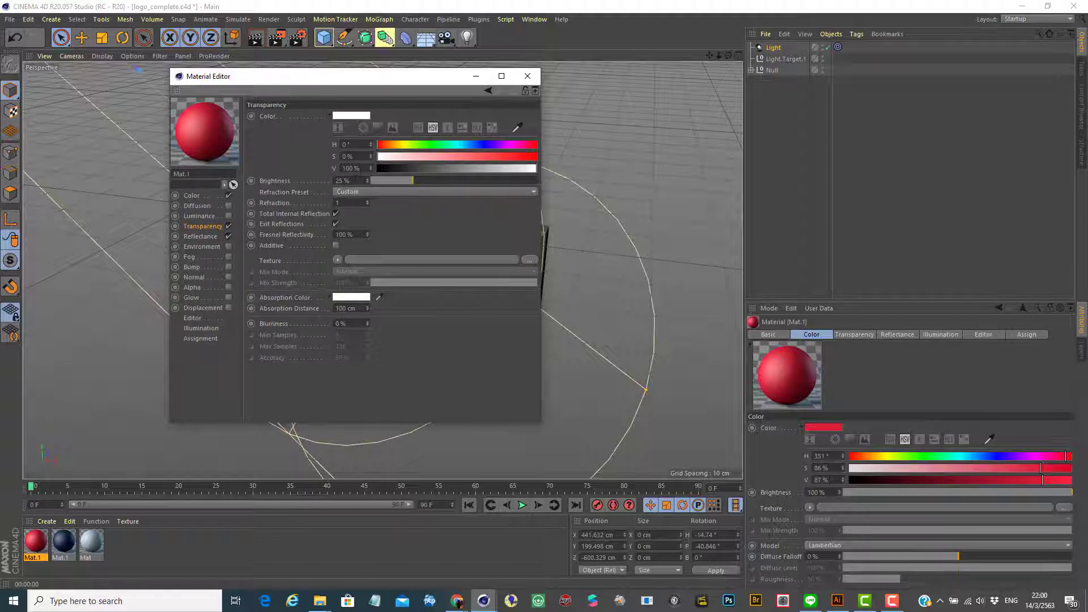
pyautogui.doubleClick(344, 181)
pyautogui.press('Return')
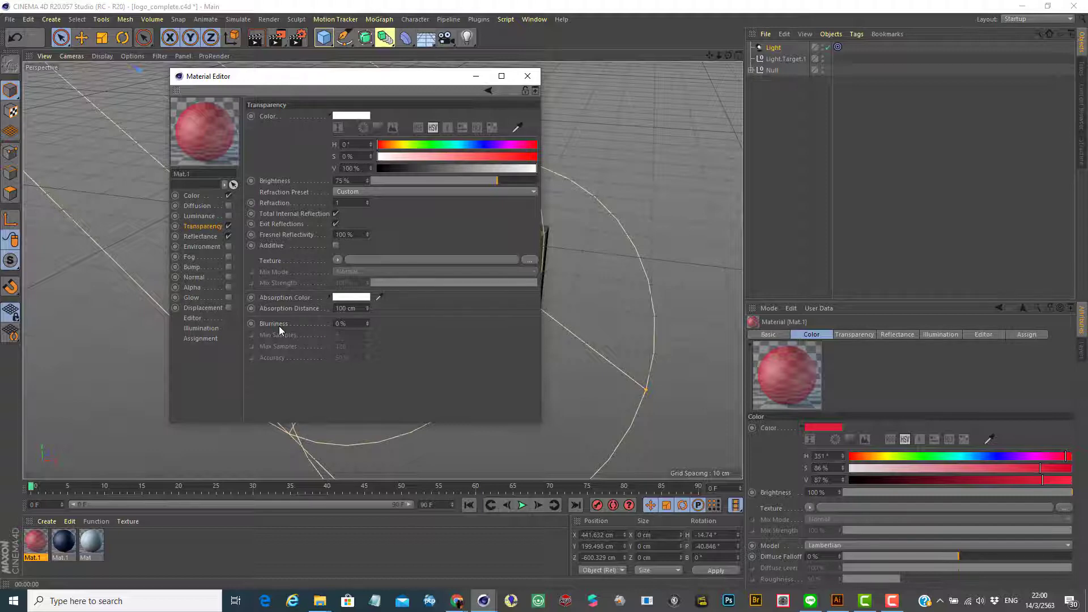
pyautogui.click(528, 76)
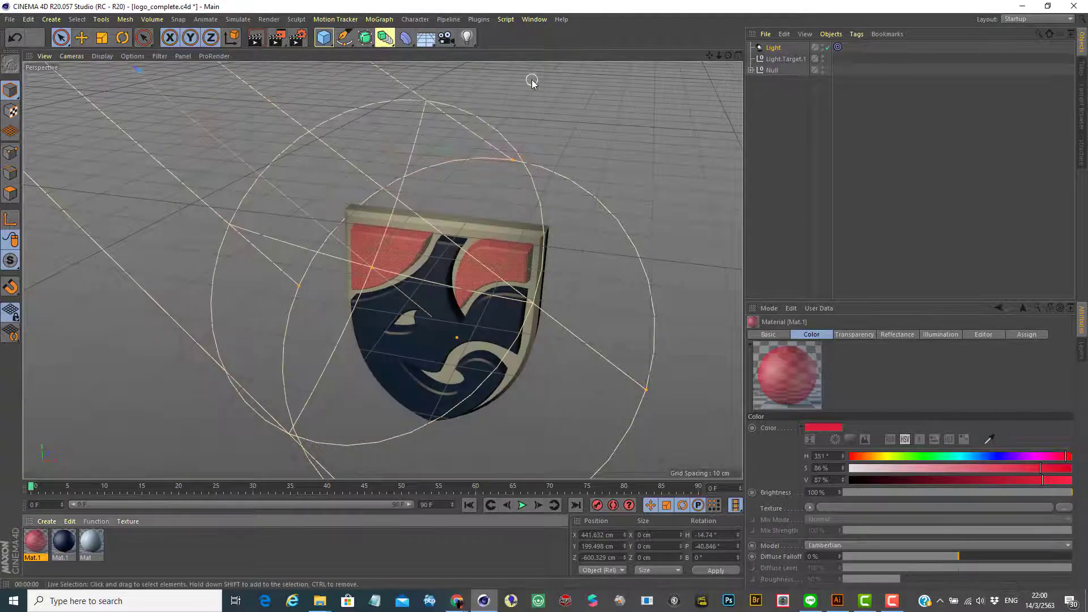
pyautogui.click(255, 39)
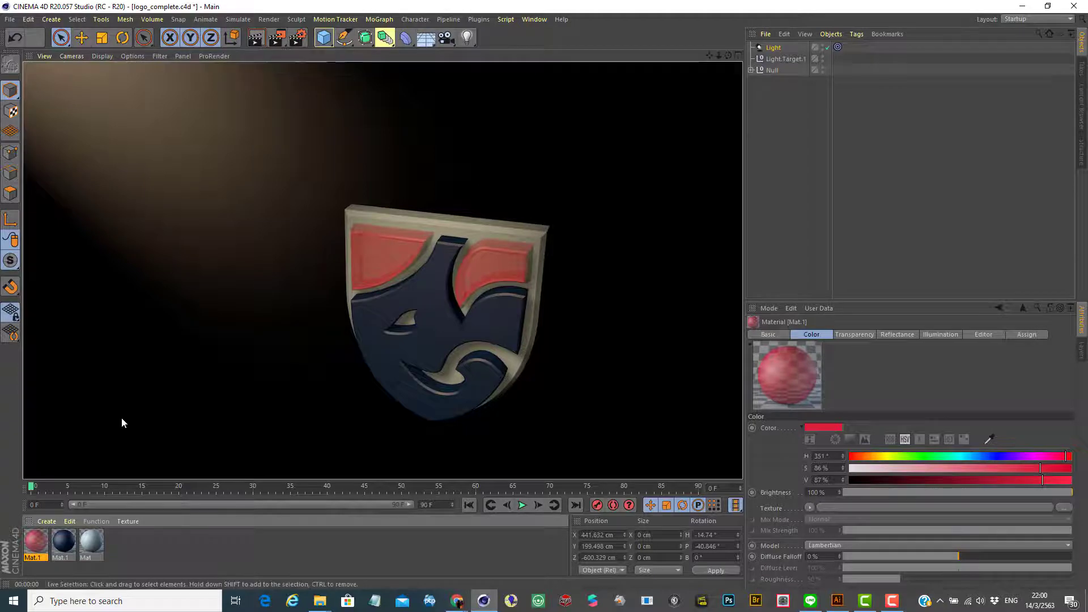
# Set the red material's transparency brightness to 50%
pyautogui.click(34, 546)
pyautogui.doubleClick(34, 545)
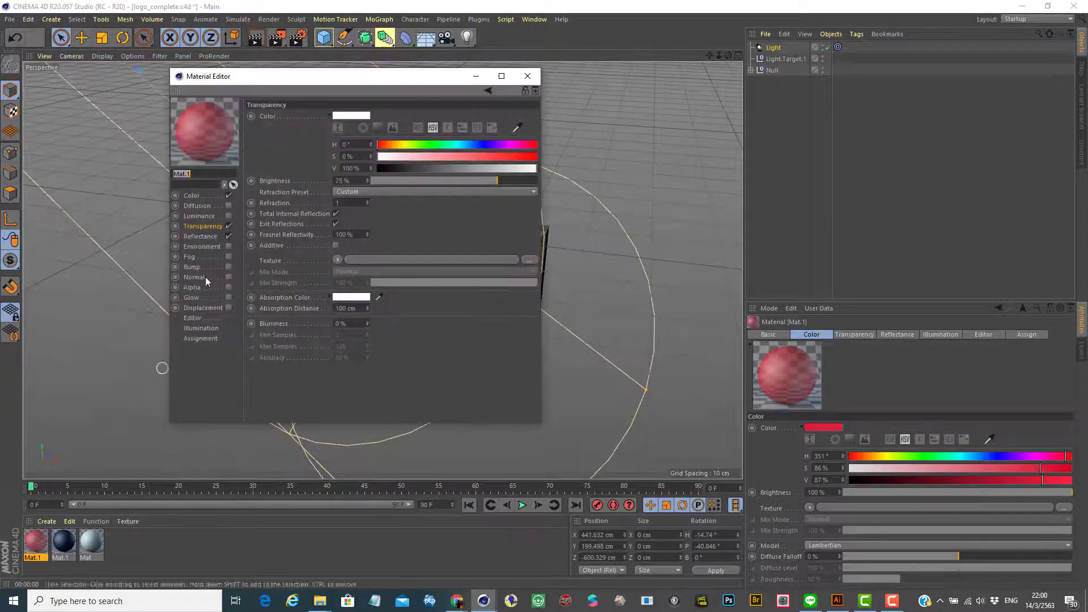
pyautogui.click(344, 181)
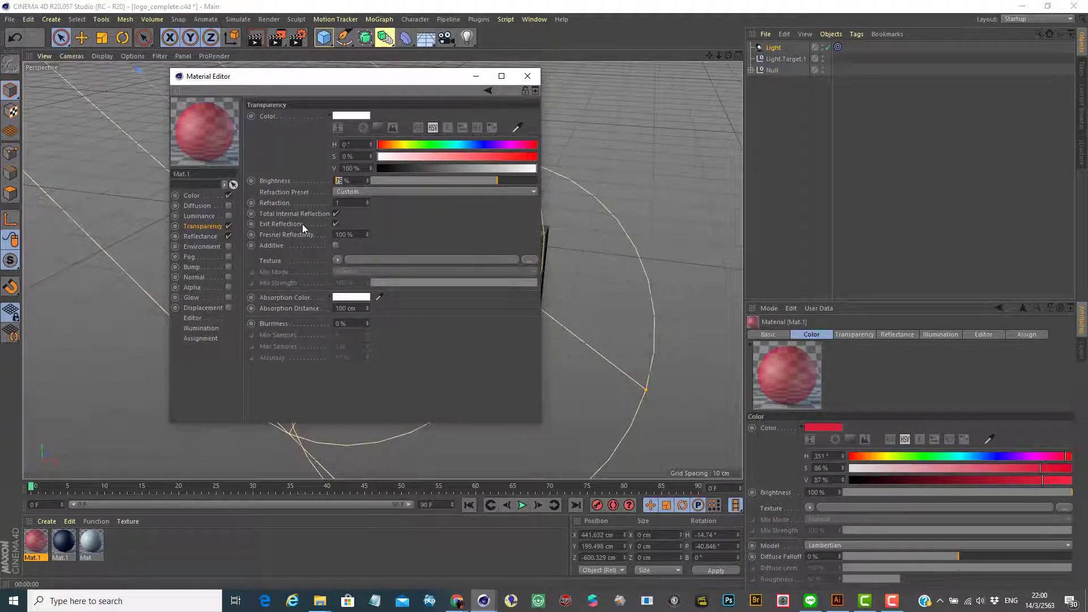
pyautogui.write('50')
pyautogui.press('Return')
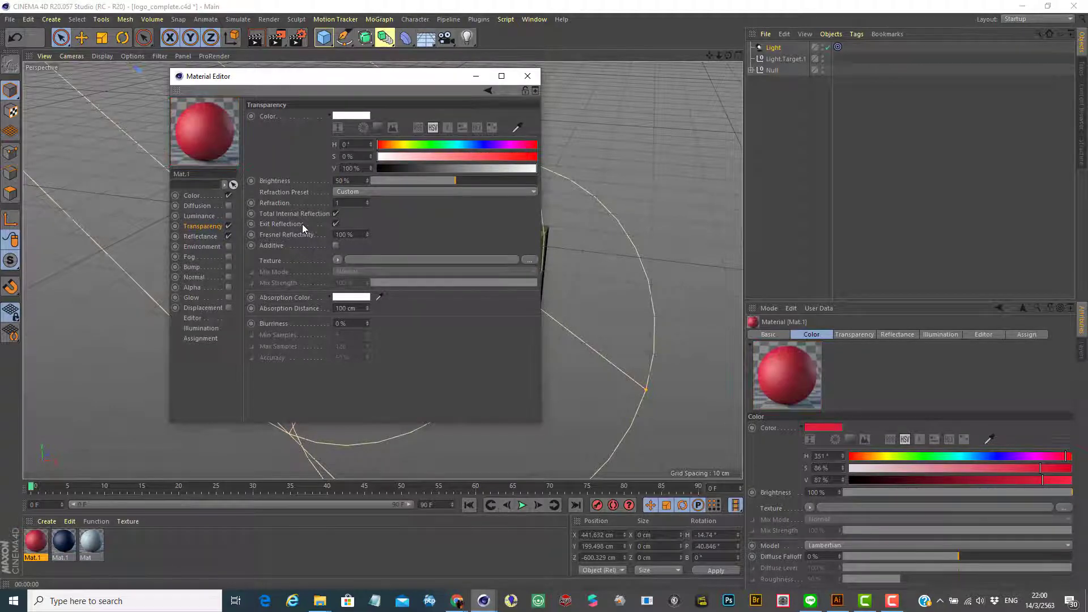
# Set the red material's color saturation to 96% and render the shield from the front and from a low side angle
pyautogui.click(527, 75)
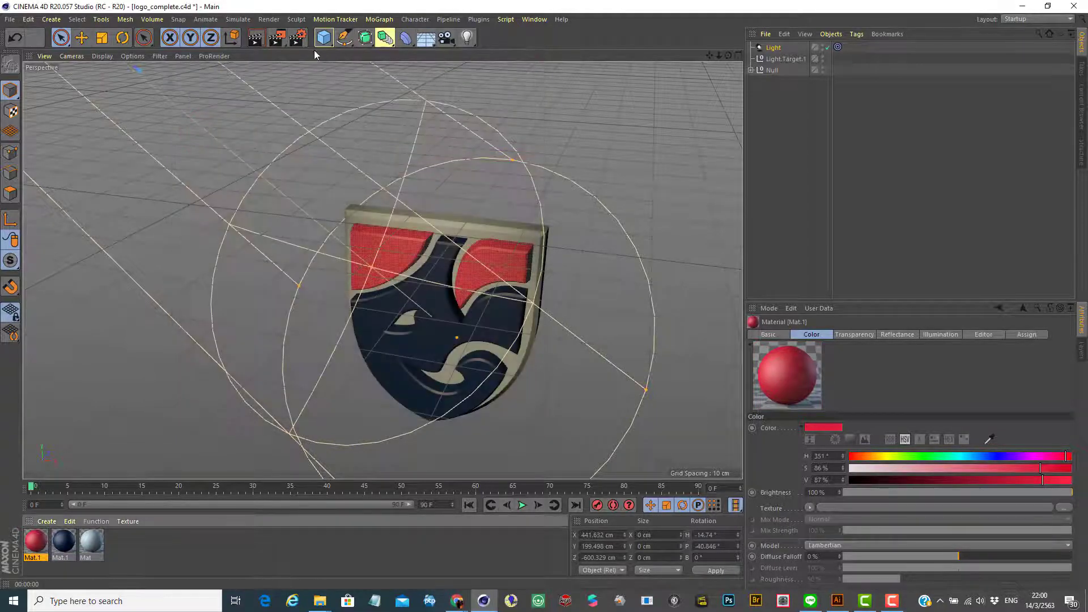
pyautogui.click(256, 38)
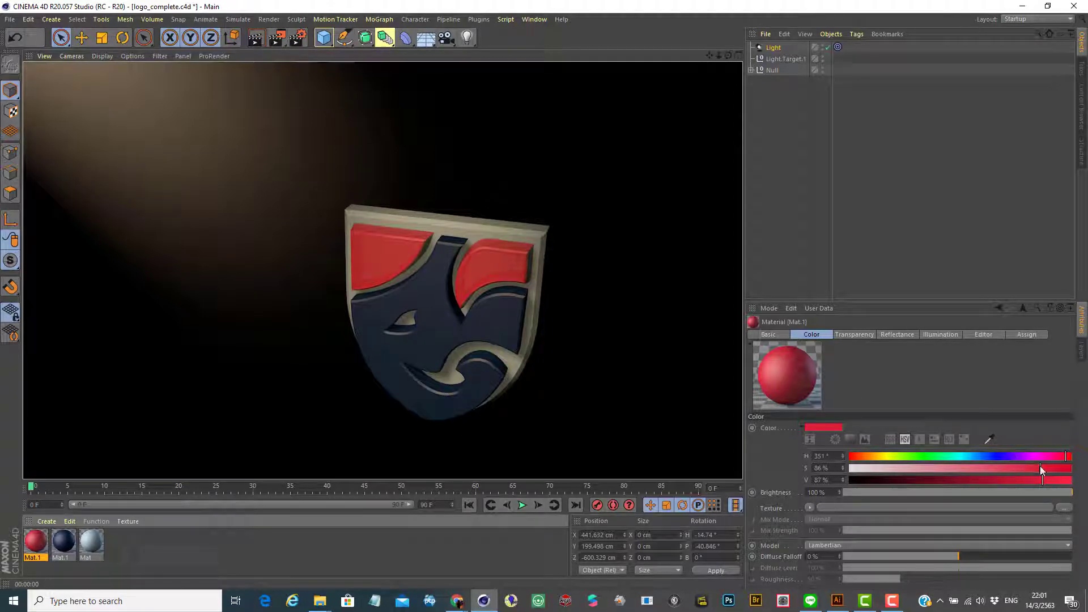
pyautogui.moveTo(1042, 468); pyautogui.dragTo(1063, 469)
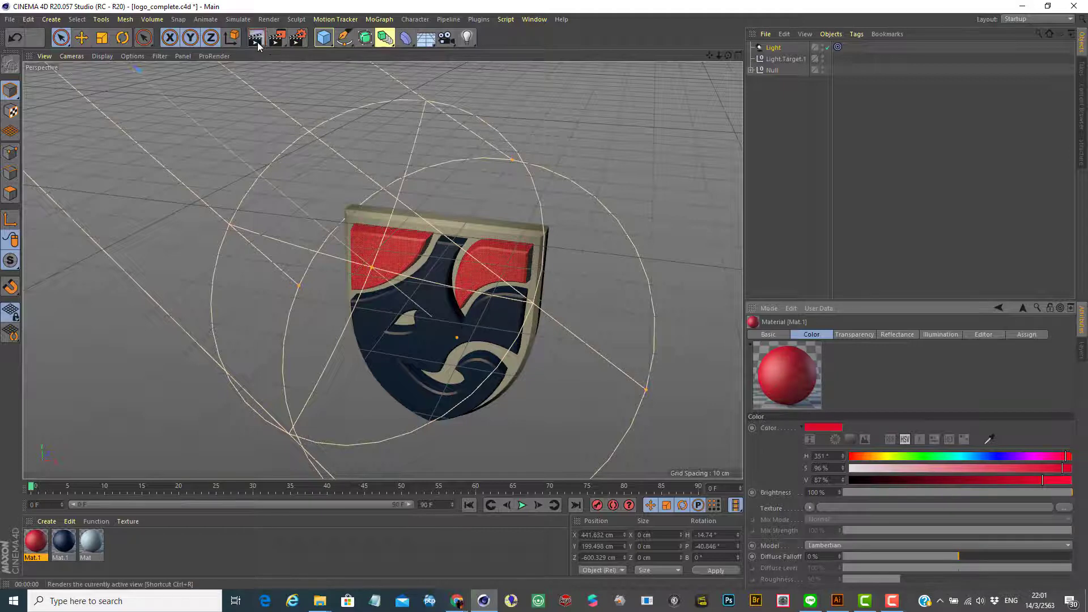
pyautogui.click(256, 40)
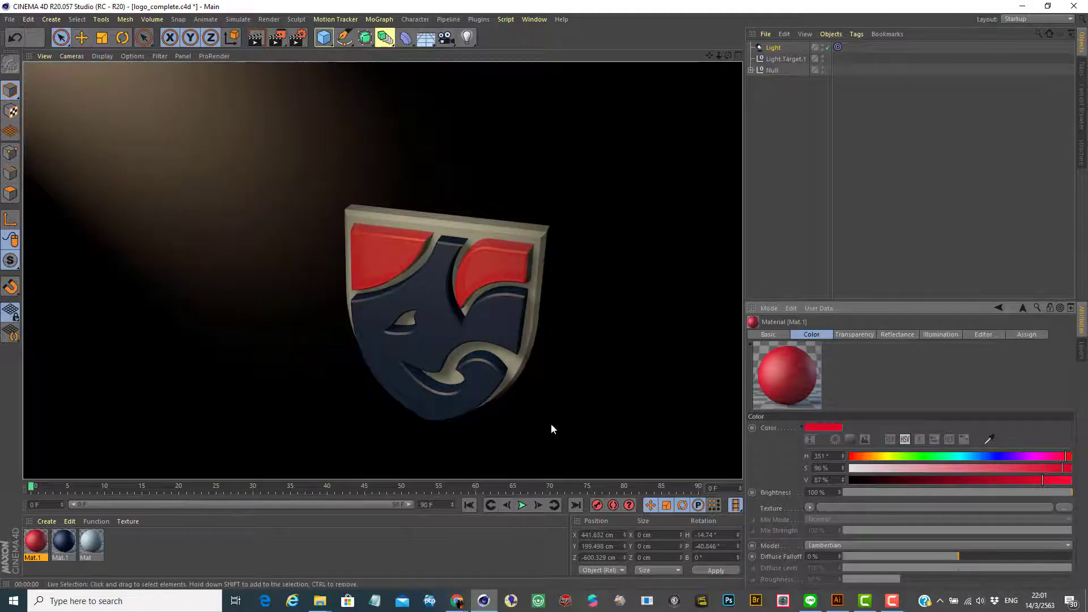
pyautogui.moveTo(728, 55)
pyautogui.mouseDown()
pyautogui.moveTo(638, 74)
pyautogui.moveTo(715, 68)
pyautogui.mouseUp()
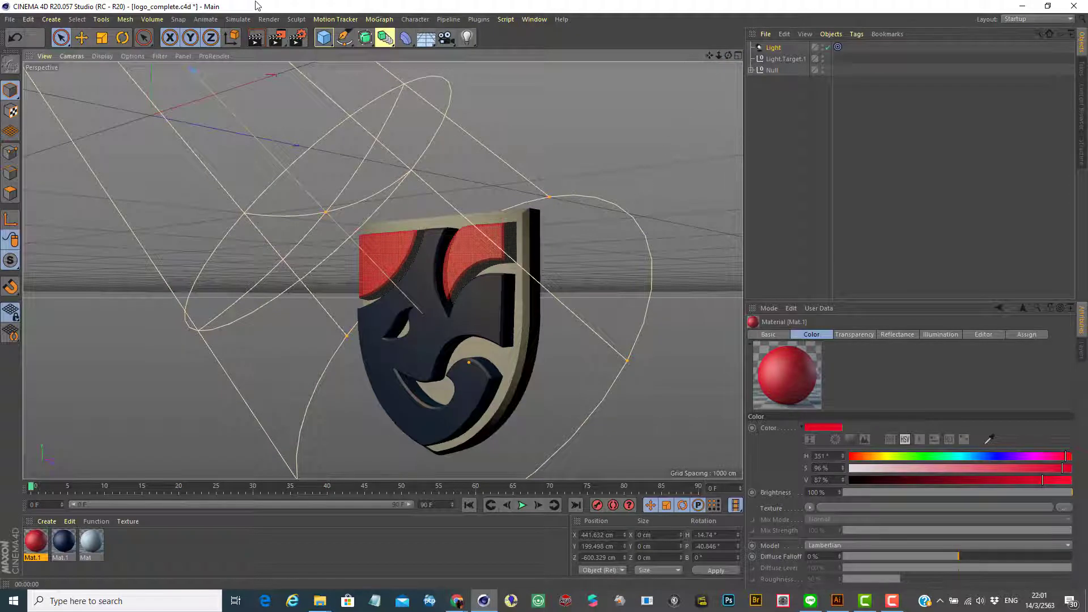
pyautogui.click(257, 38)
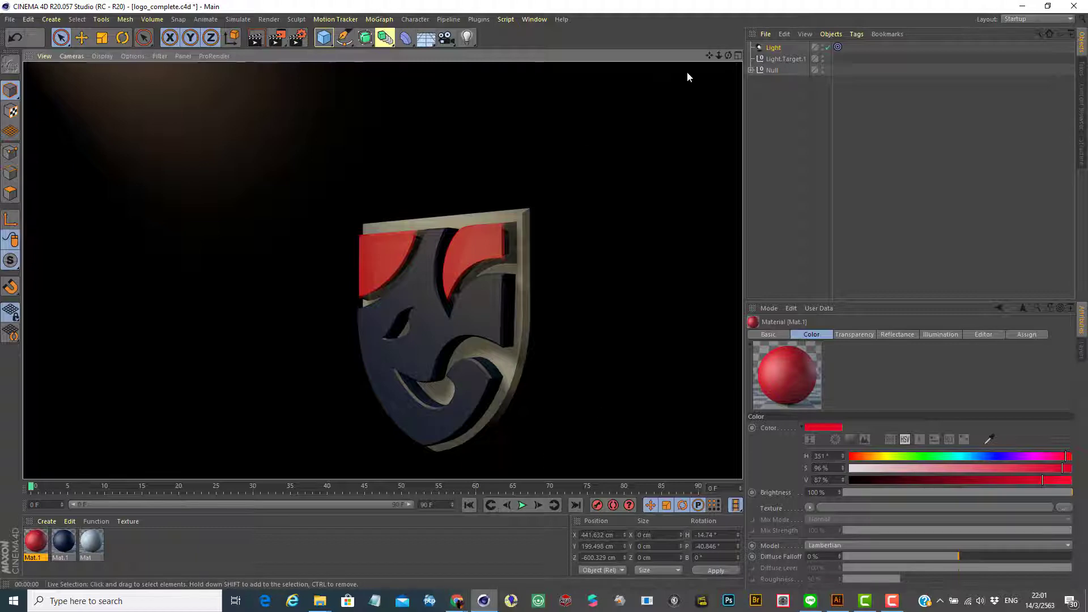
# Add a second target light and move its target along X to the shield's center, at about 593 cm
pyautogui.click(737, 56)
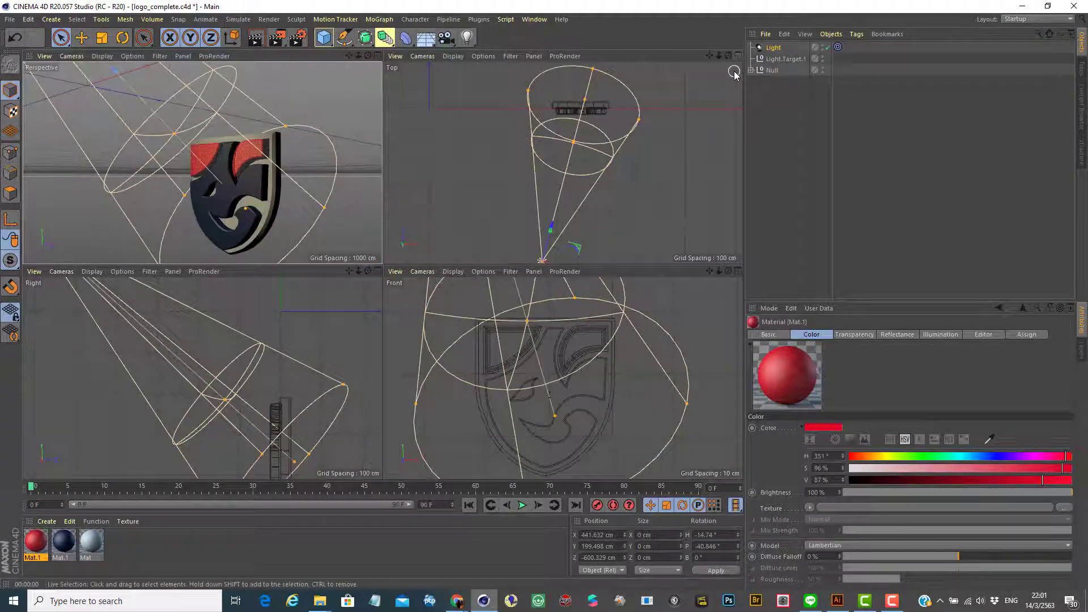
pyautogui.click(467, 38)
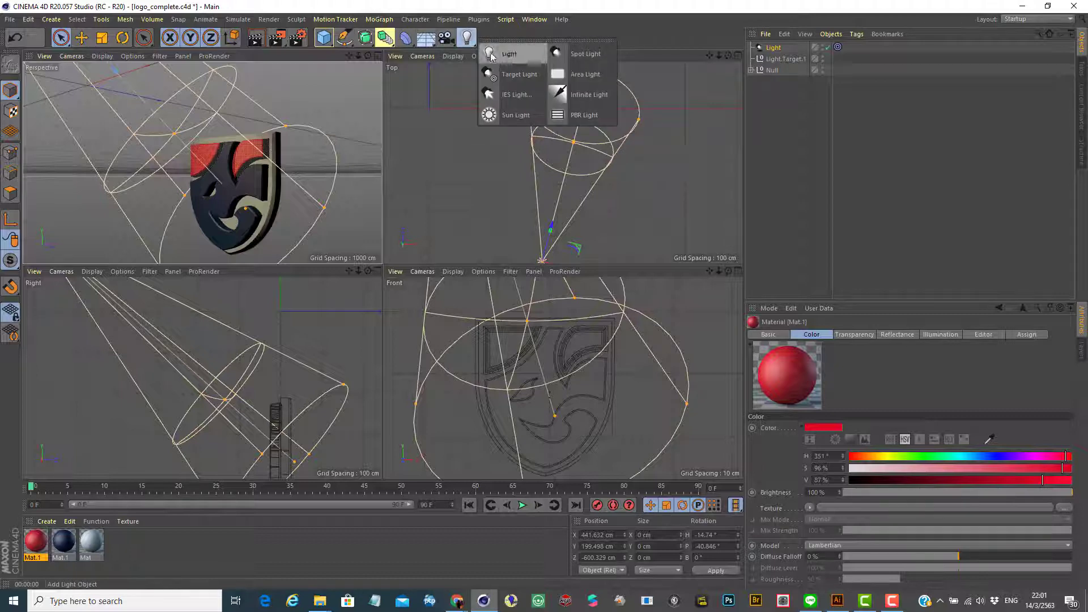
pyautogui.click(508, 76)
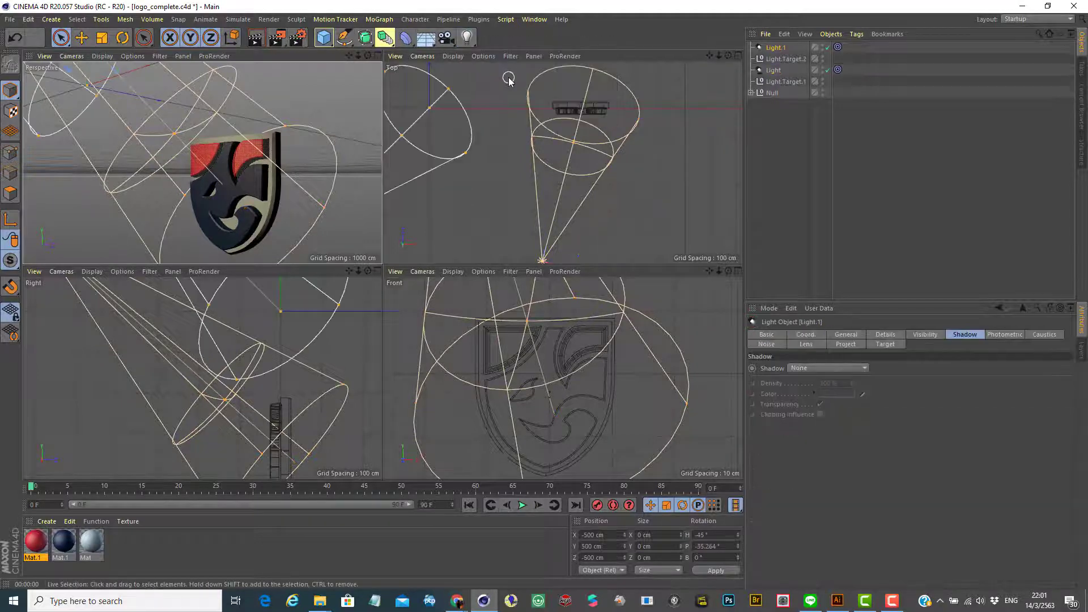
pyautogui.click(735, 55)
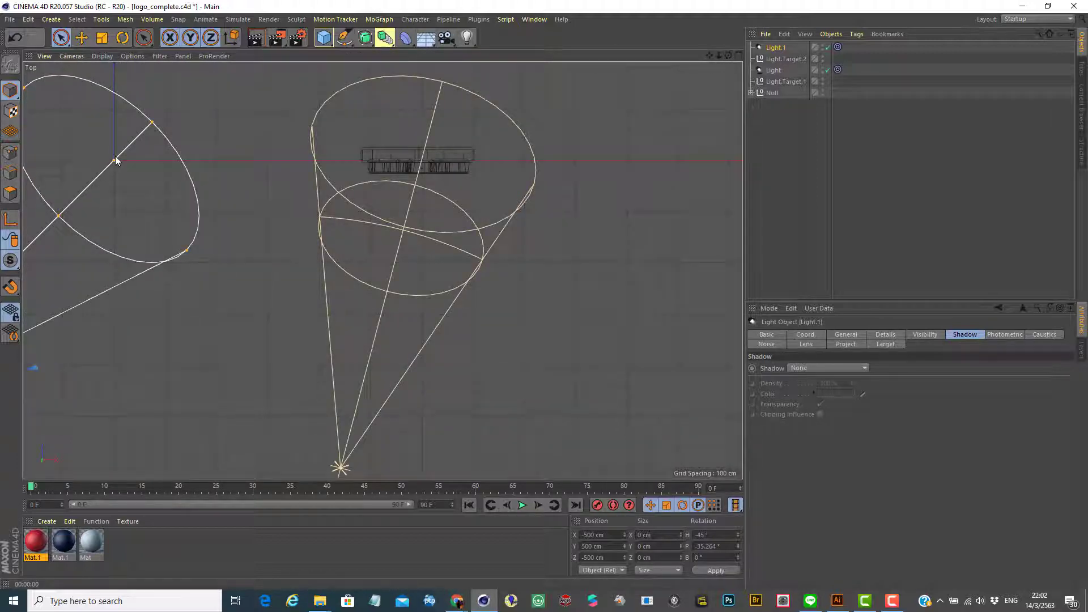
pyautogui.click(784, 60)
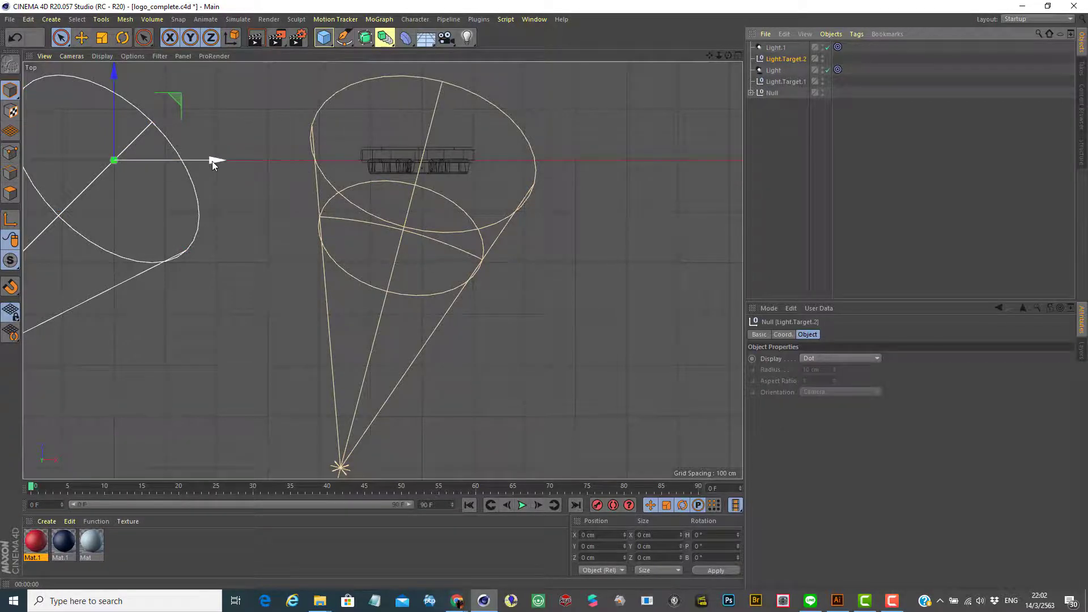
pyautogui.moveTo(212, 161); pyautogui.dragTo(517, 186)
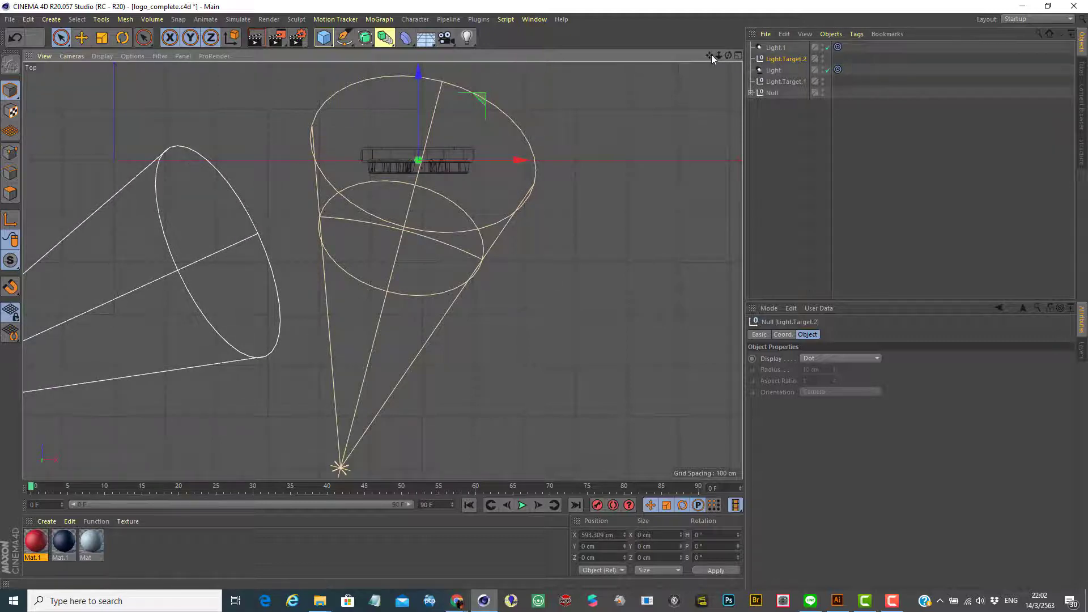
# Move the second light behind the shield, to about X 1078 cm, Y 126 cm, Z 641 cm
pyautogui.moveTo(718, 55); pyautogui.dragTo(663, 57)
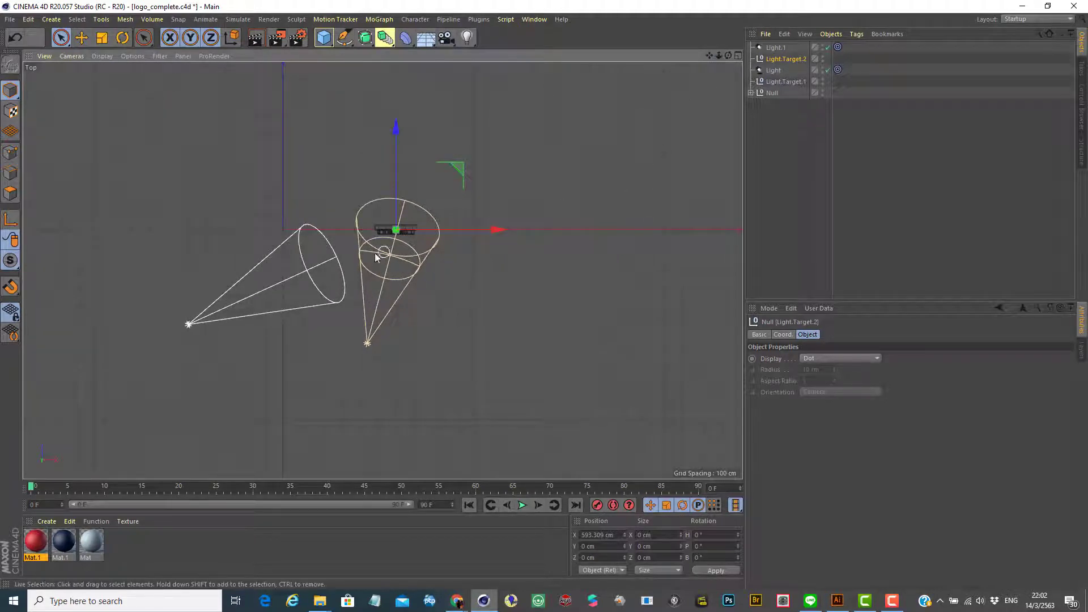
pyautogui.click(776, 47)
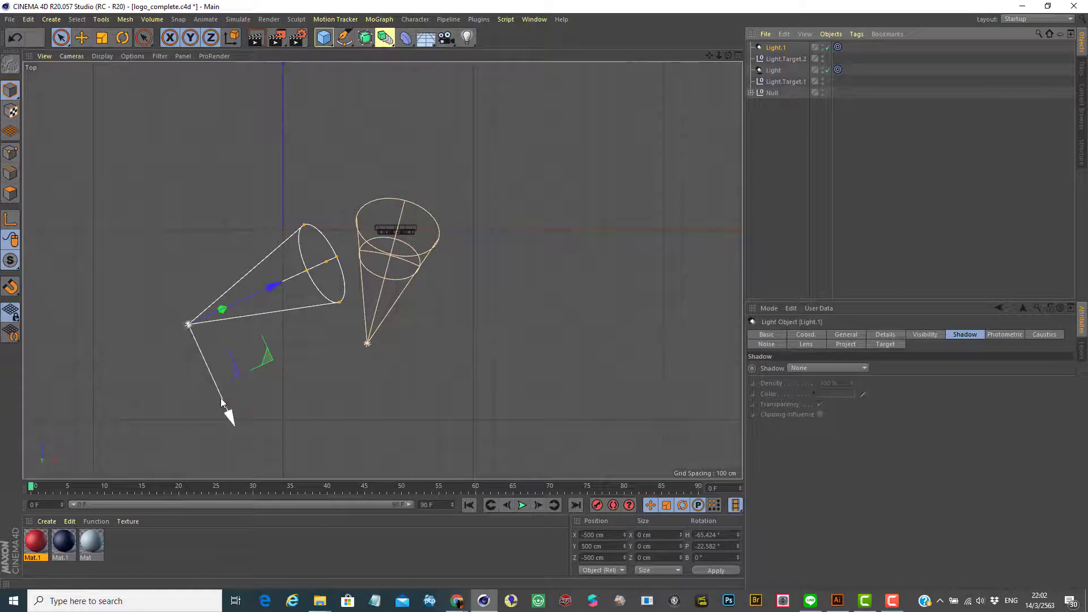
pyautogui.moveTo(230, 420); pyautogui.dragTo(156, 255)
pyautogui.moveTo(199, 179); pyautogui.dragTo(331, 223)
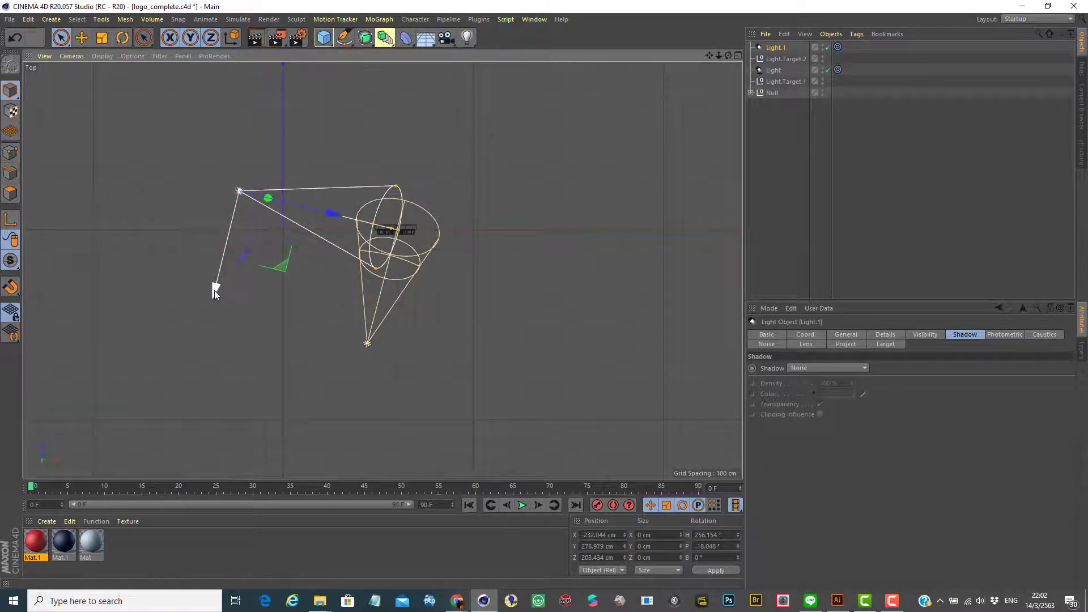
pyautogui.moveTo(214, 289); pyautogui.dragTo(403, 182)
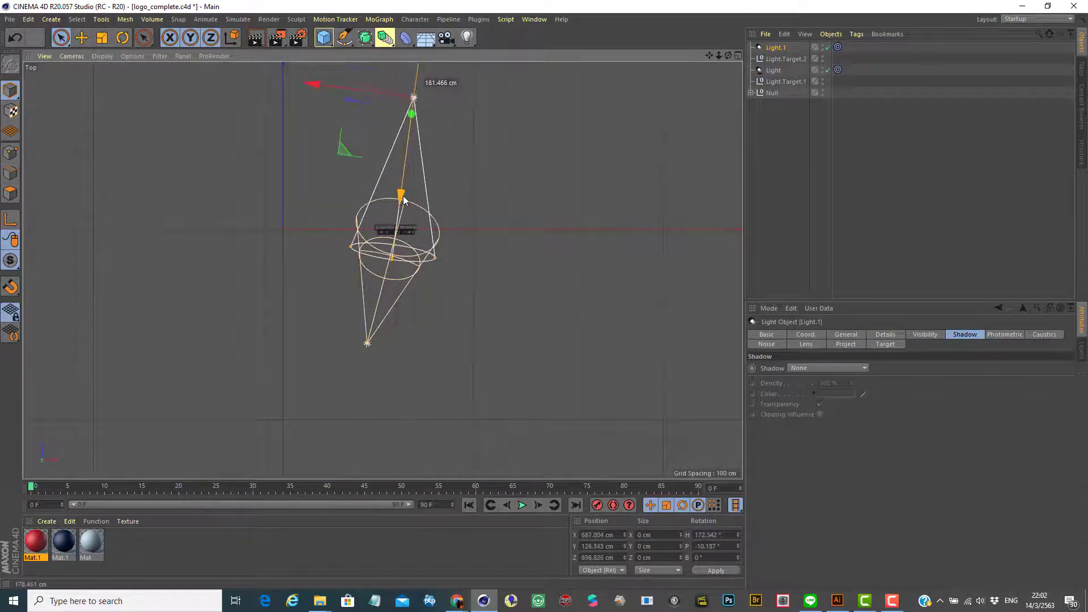
pyautogui.moveTo(317, 90); pyautogui.dragTo(387, 126)
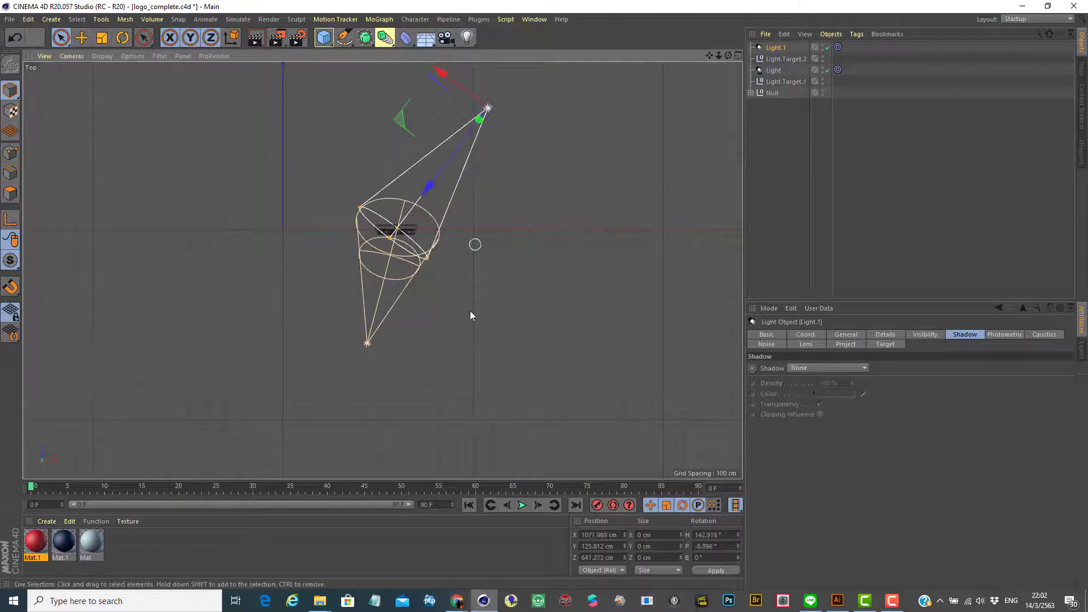
# Lower the second light's target onto the shield, to about Y -360 cm
pyautogui.click(738, 56)
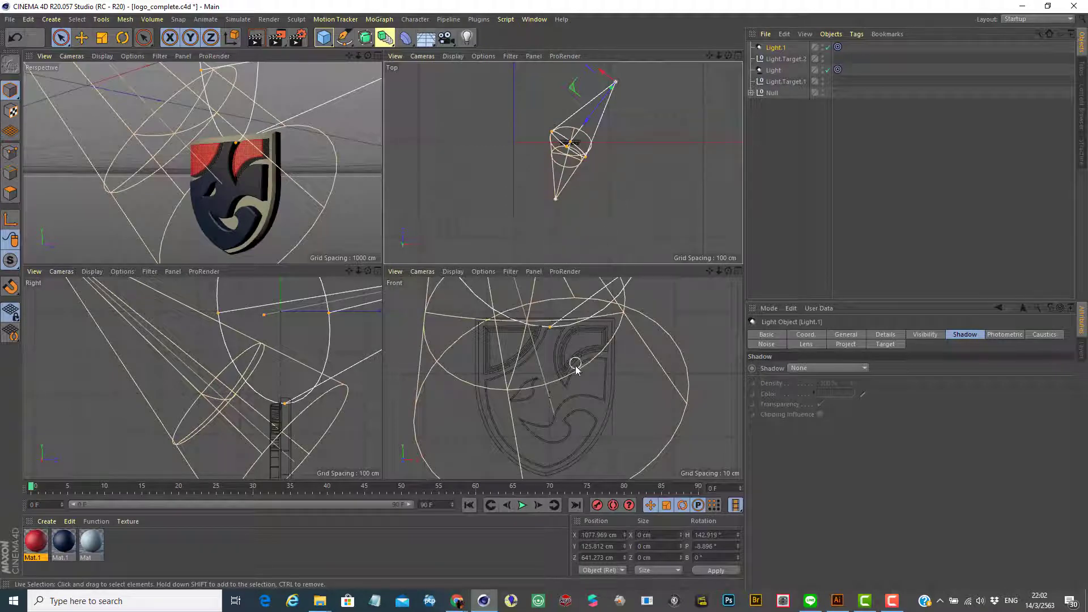
pyautogui.click(377, 271)
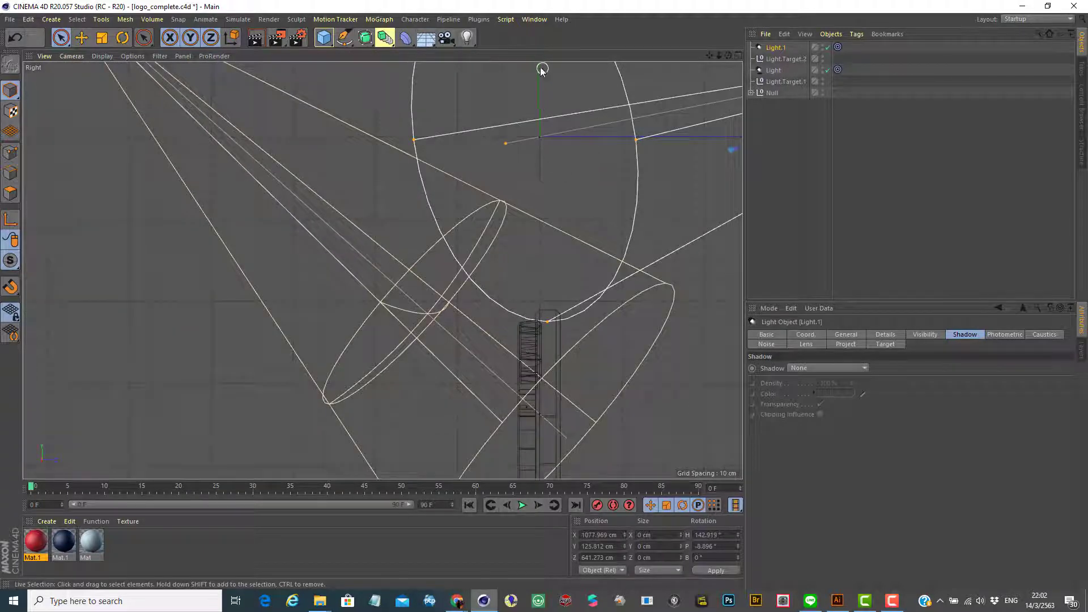
pyautogui.click(774, 60)
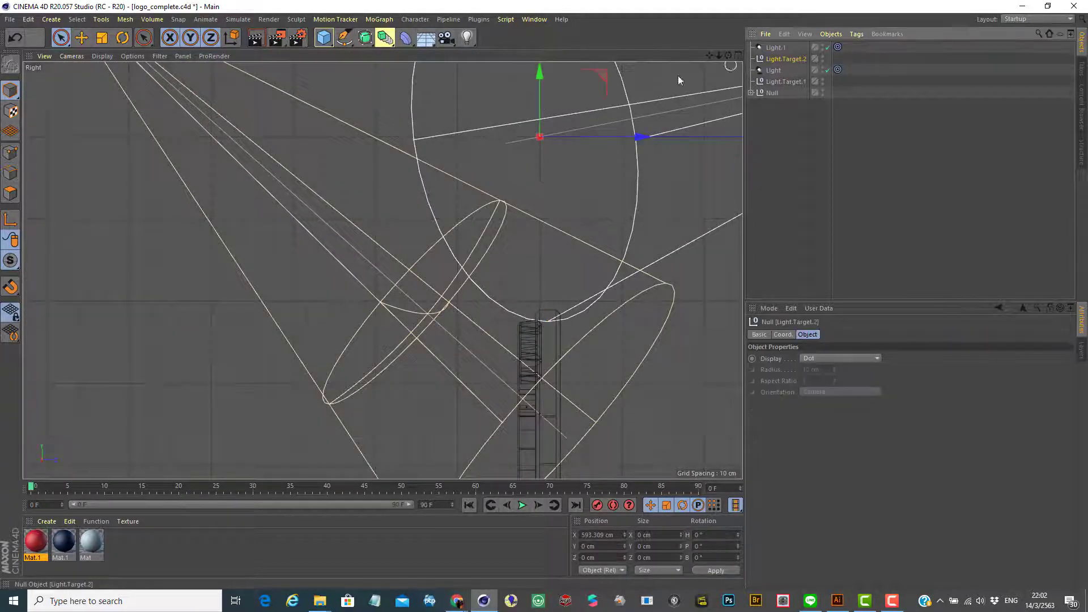
pyautogui.moveTo(539, 72); pyautogui.dragTo(550, 378)
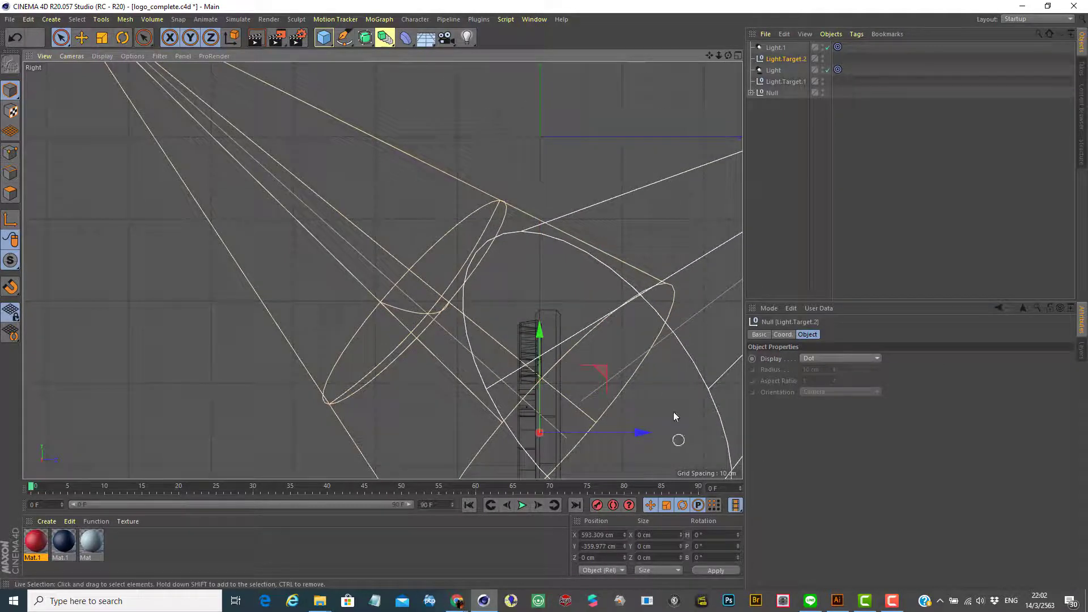
# Compare perspective renders of the shield with the second light enabled and disabled, leaving the light enabled
pyautogui.click(738, 55)
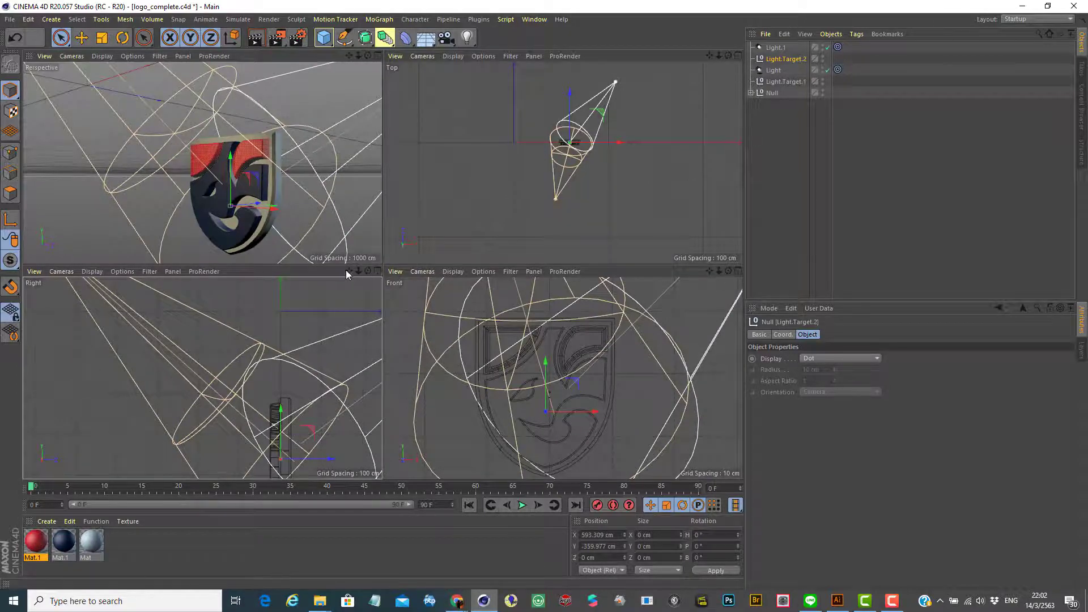
pyautogui.moveTo(349, 271); pyautogui.dragTo(300, 485)
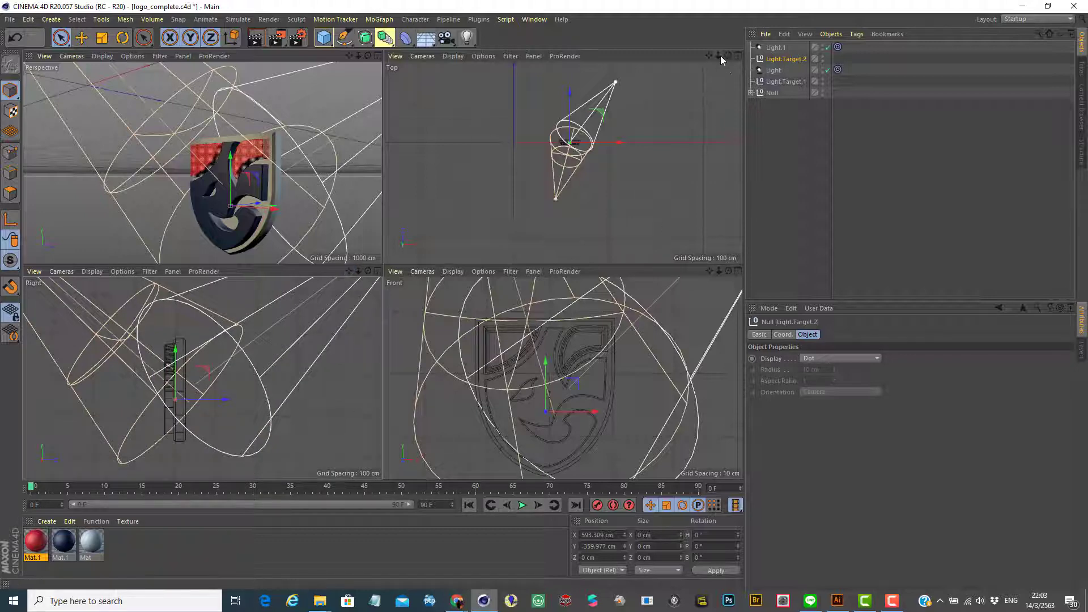
pyautogui.moveTo(721, 61); pyautogui.dragTo(570, 71)
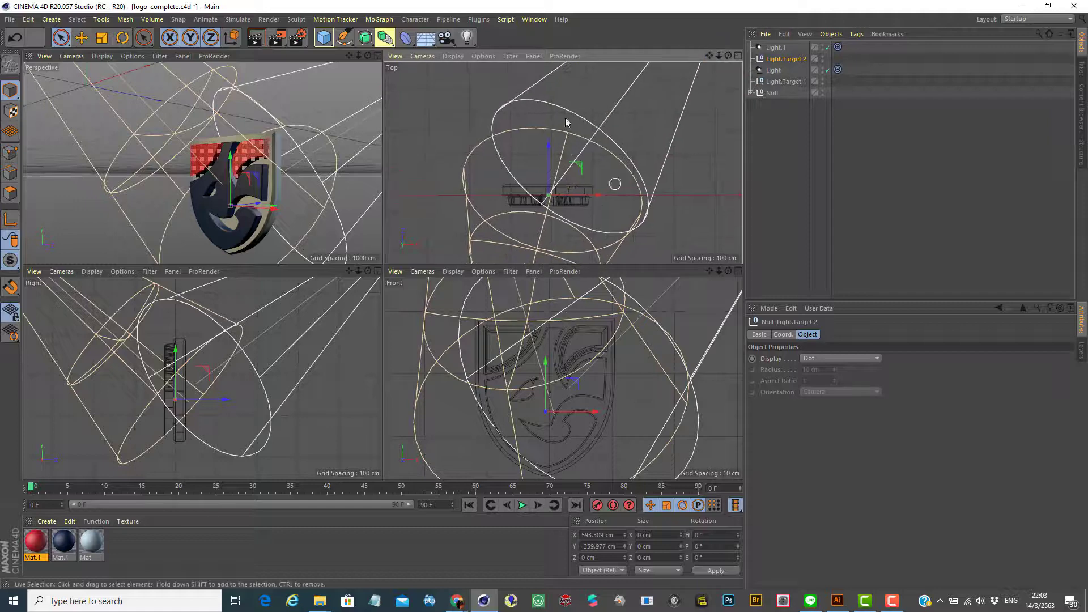
pyautogui.click(264, 59)
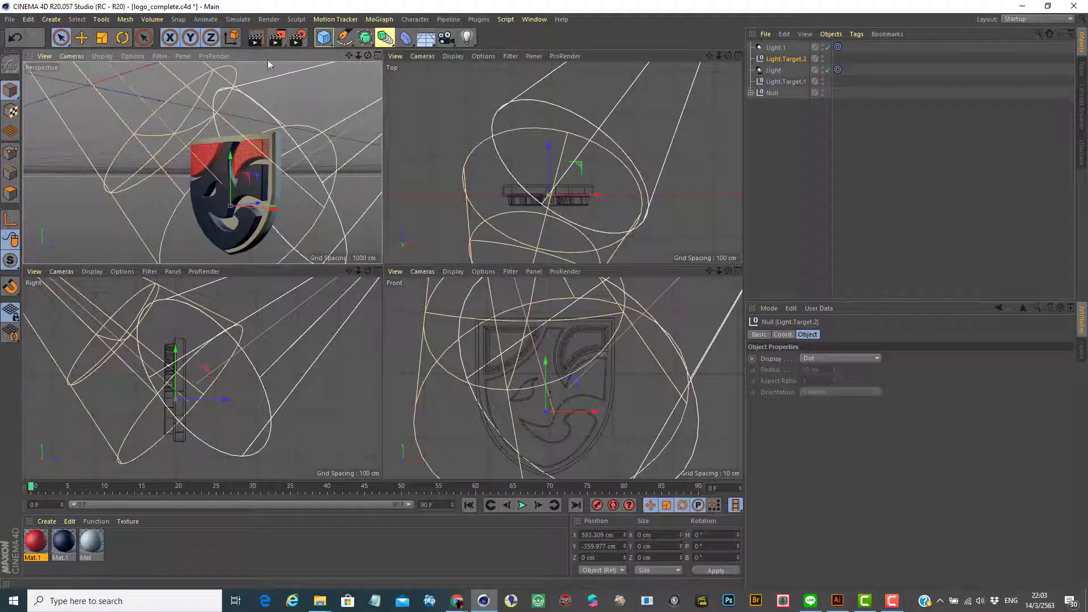
pyautogui.click(256, 37)
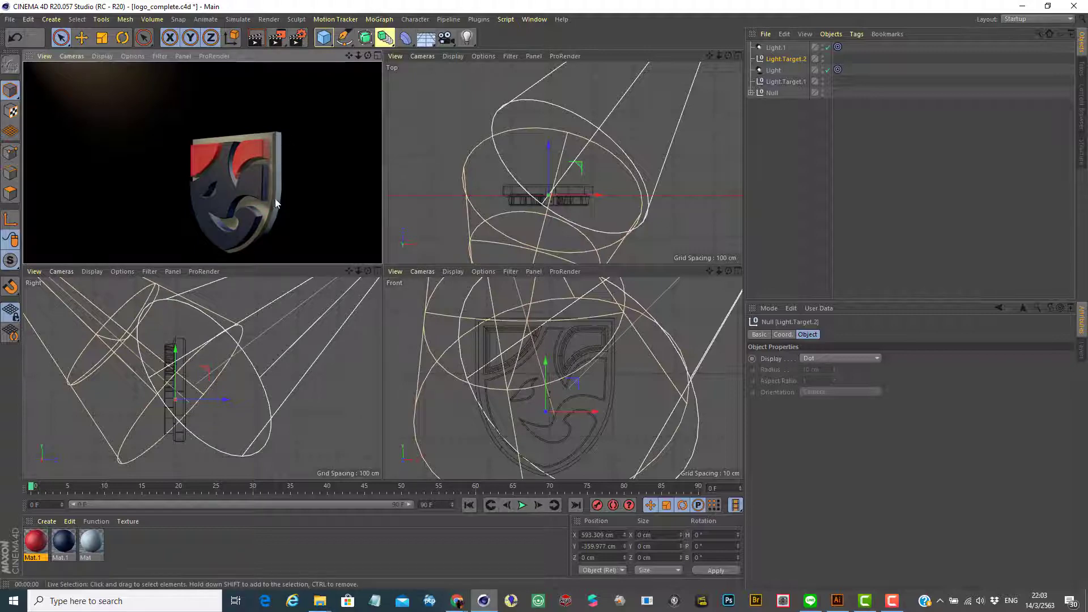
pyautogui.click(827, 48)
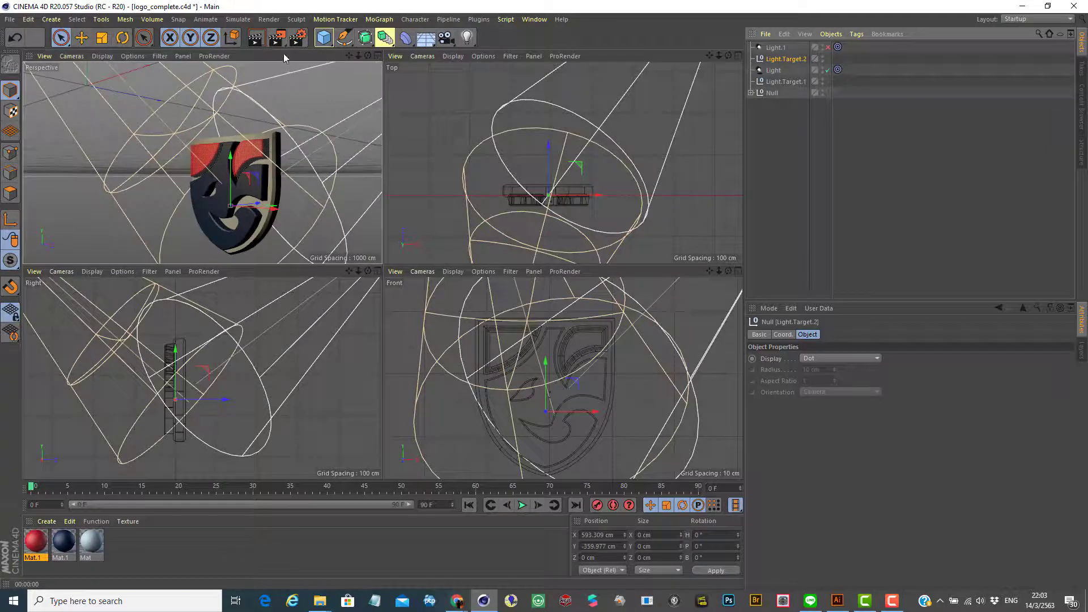
pyautogui.click(256, 38)
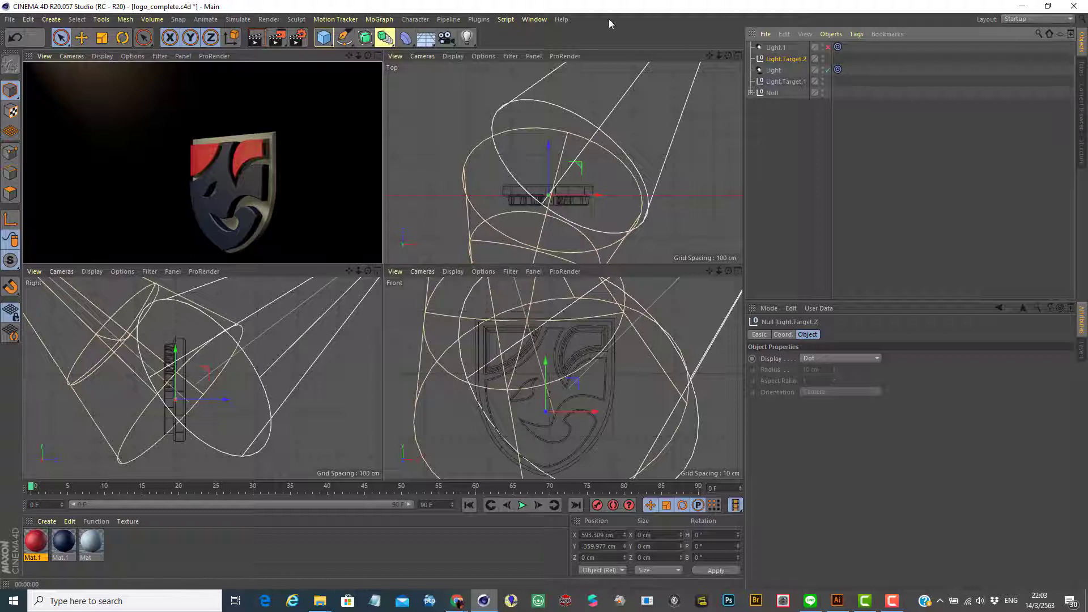
pyautogui.click(827, 47)
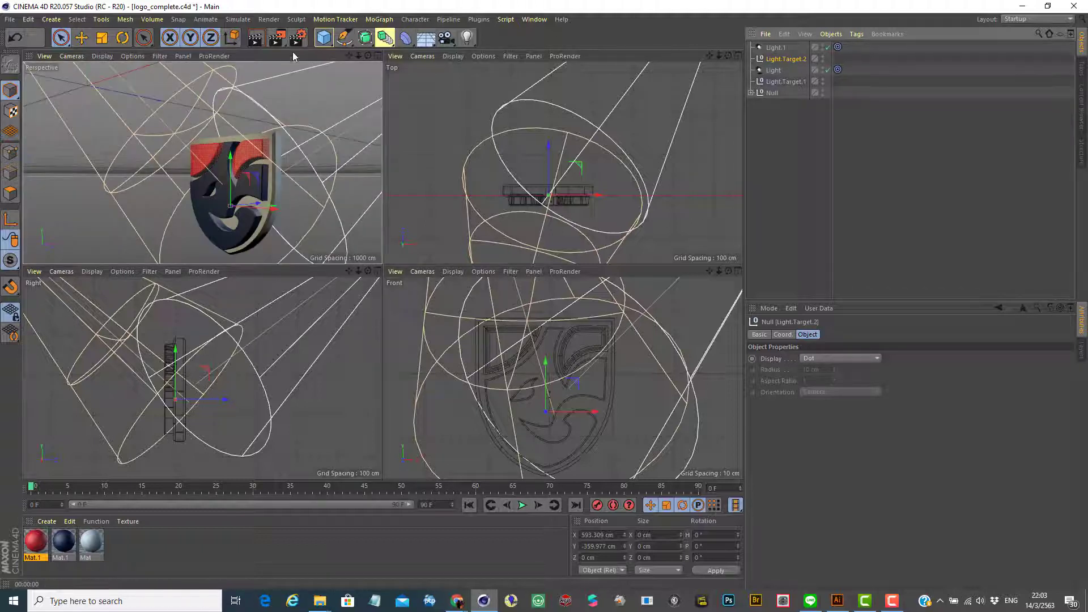
pyautogui.click(378, 55)
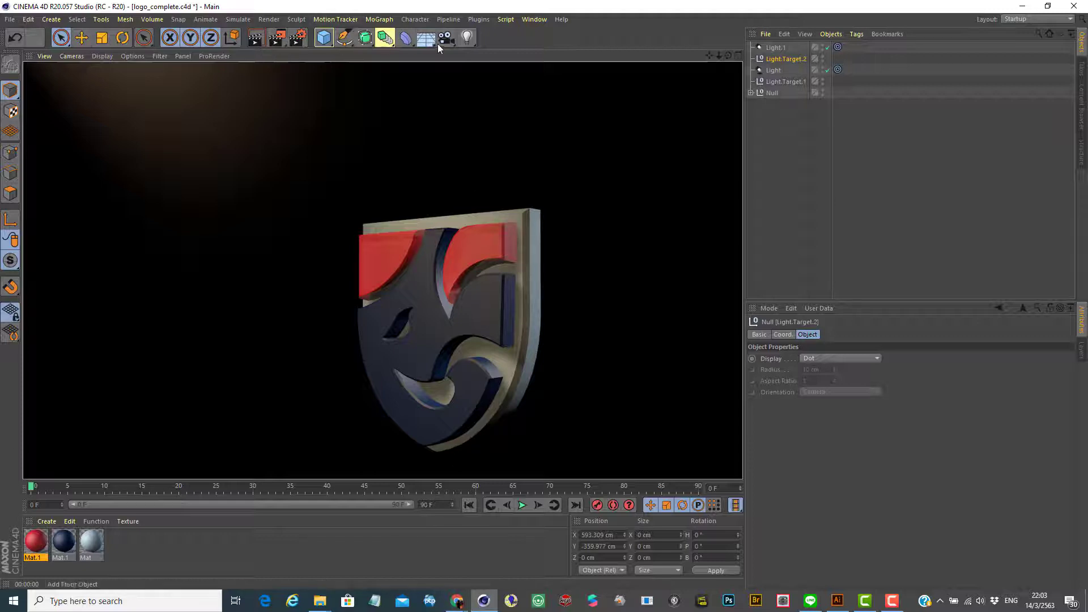
# Move the second light farther to the side behind the shield, to about X 1381 cm and Z 412 cm
pyautogui.click(738, 56)
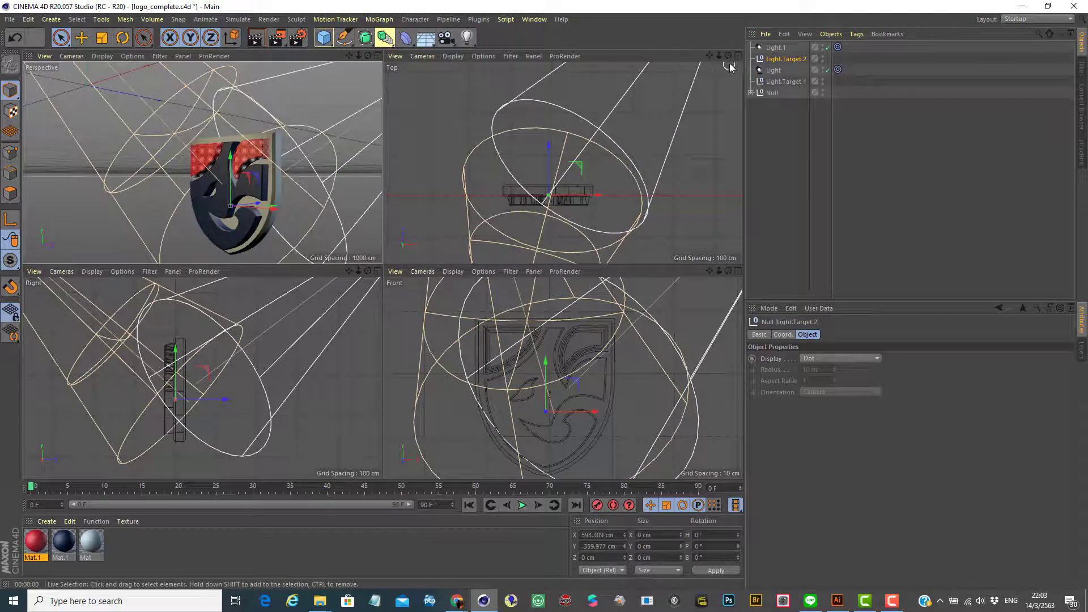
pyautogui.moveTo(719, 55); pyautogui.dragTo(770, 57)
pyautogui.click(774, 49)
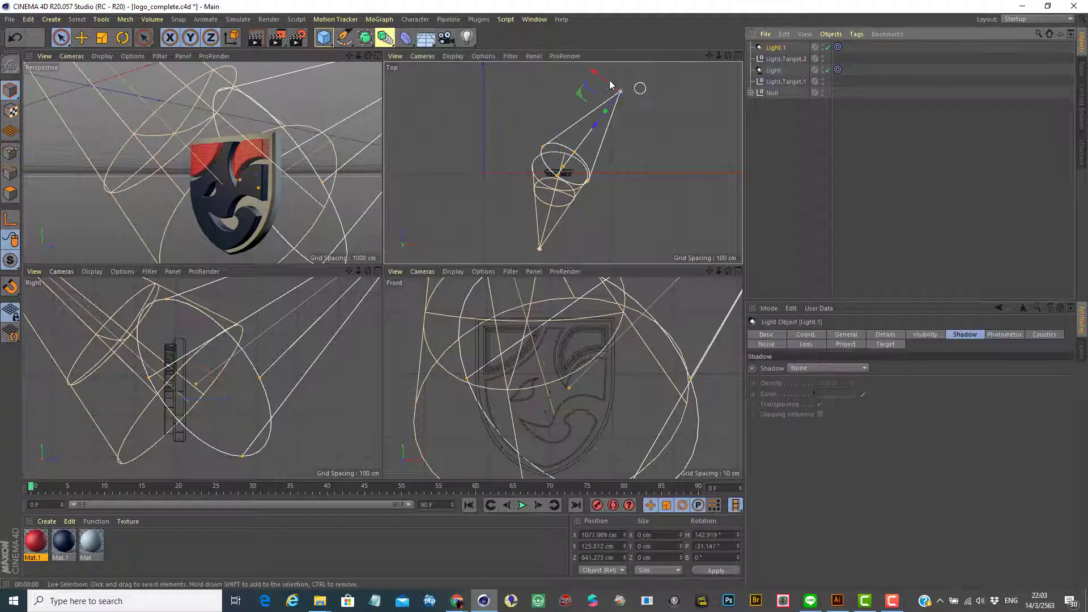
pyautogui.moveTo(639, 87)
pyautogui.mouseDown()
pyautogui.moveTo(595, 78)
pyautogui.moveTo(637, 106)
pyautogui.mouseUp()
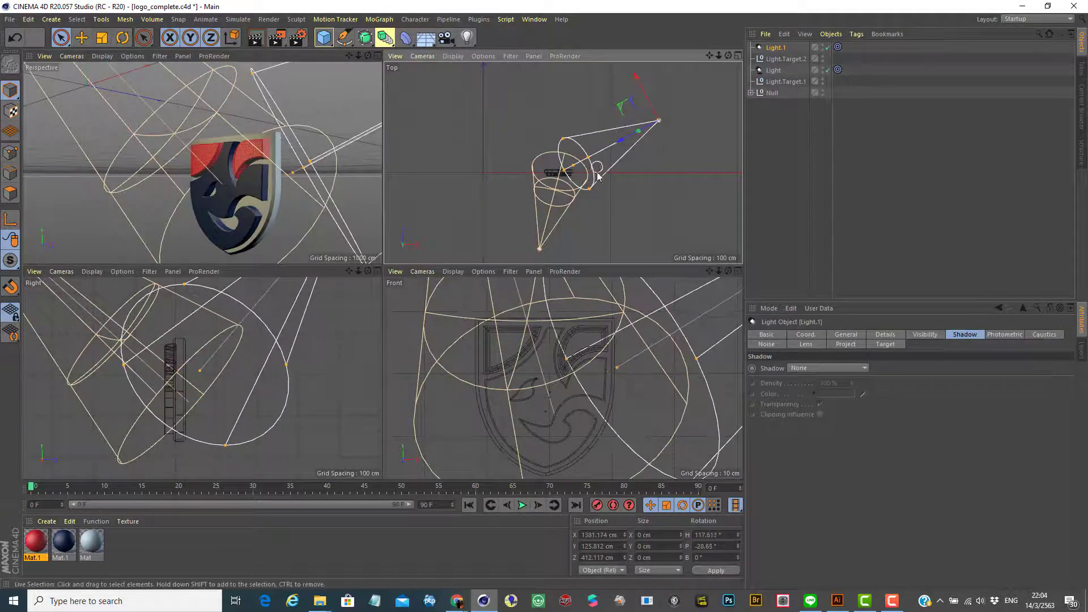
# Widen the second light's cone around the shield and render the perspective view to check it
pyautogui.moveTo(588, 189); pyautogui.dragTo(600, 210)
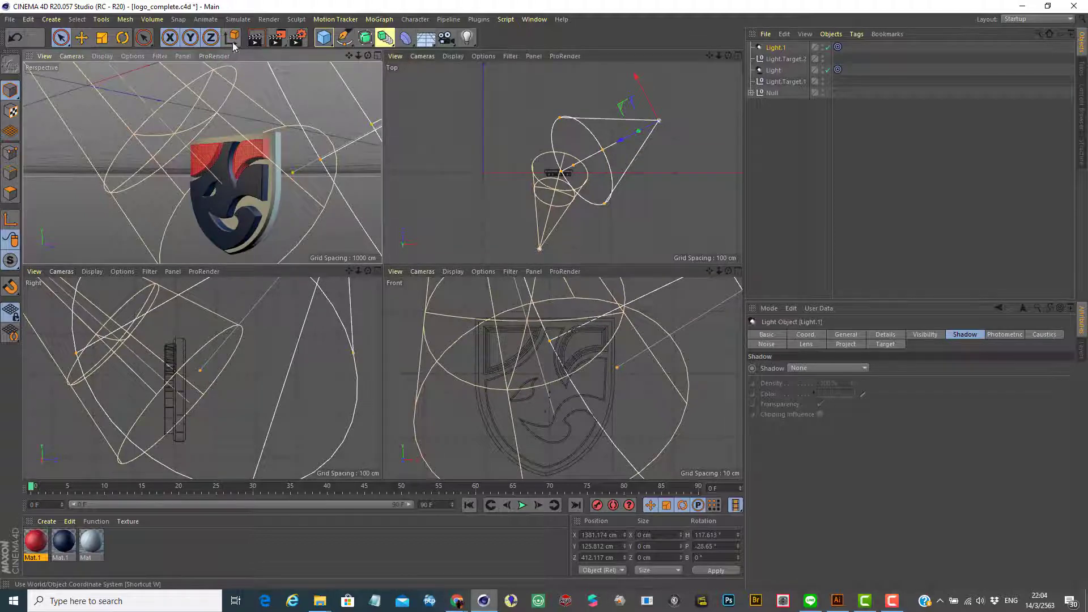
pyautogui.click(255, 38)
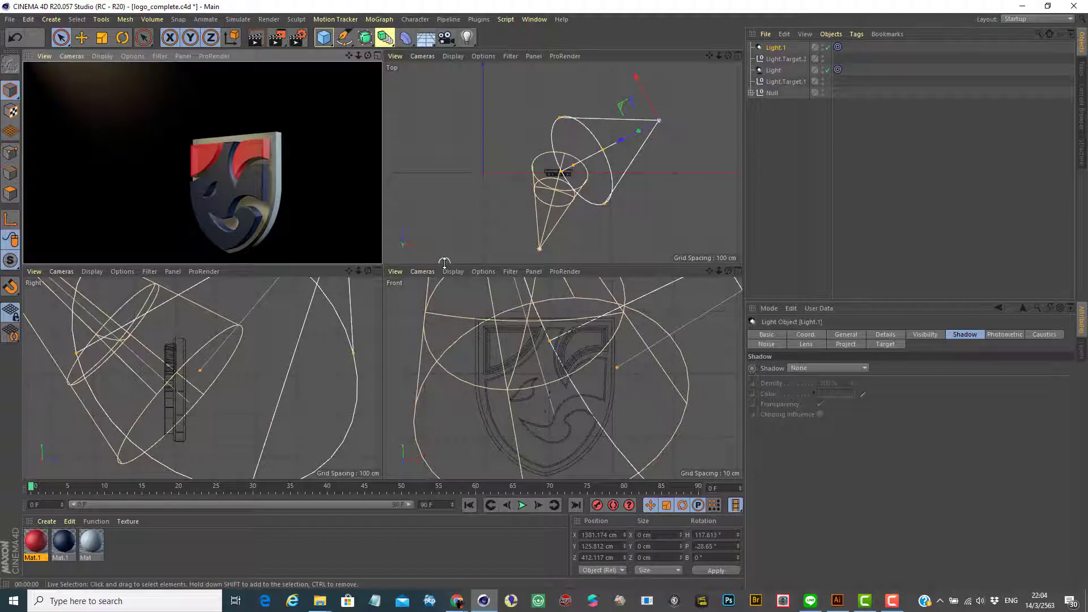
# Add a Target Camera and move its target along X toward the shield, to about X 584 cm
pyautogui.click(444, 40)
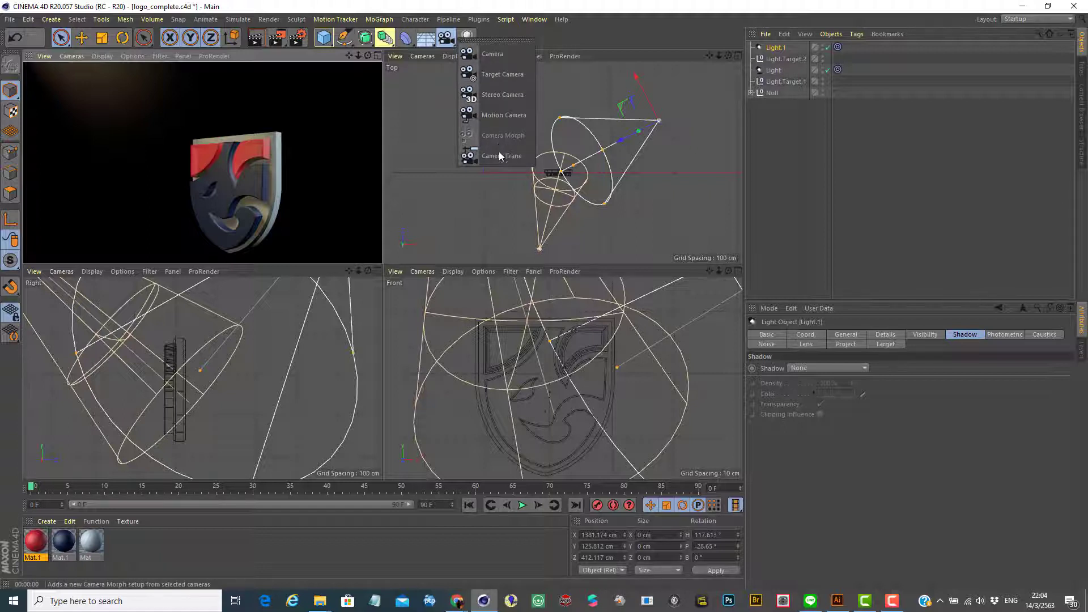
pyautogui.click(502, 75)
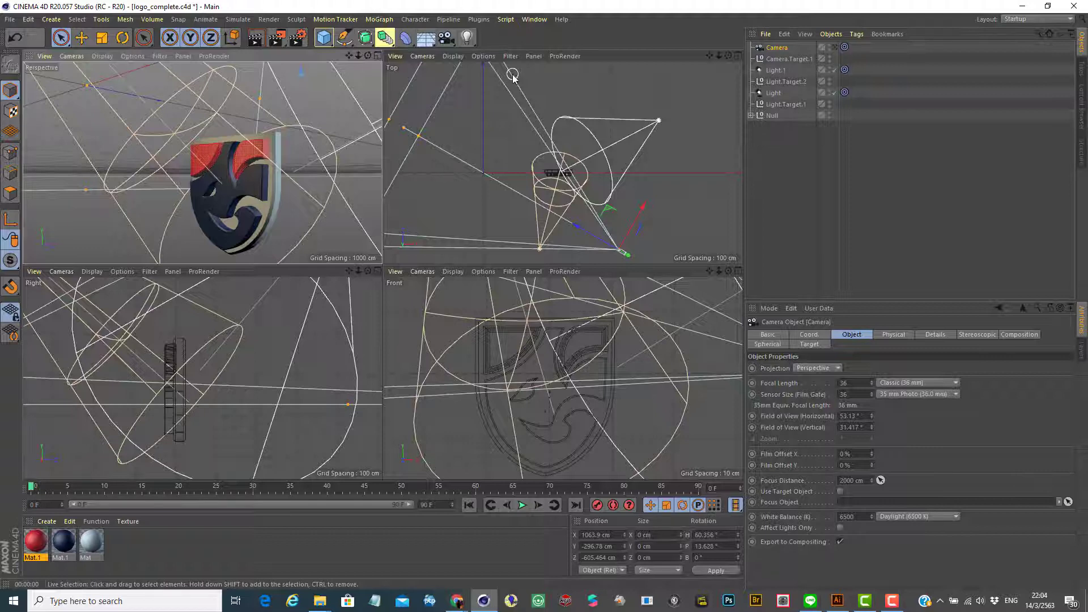
pyautogui.click(788, 59)
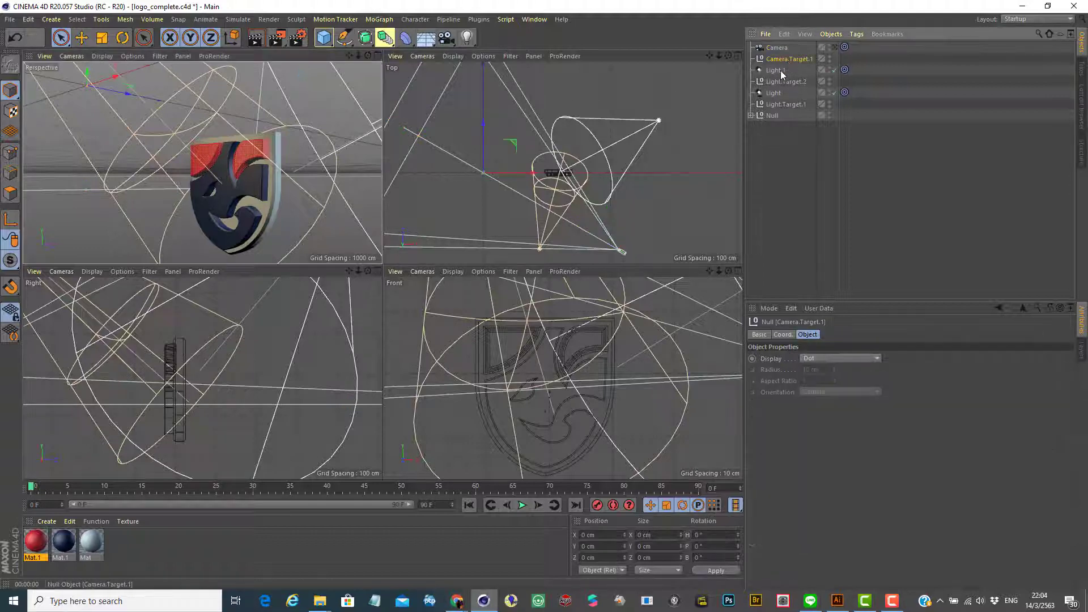
pyautogui.click(533, 176)
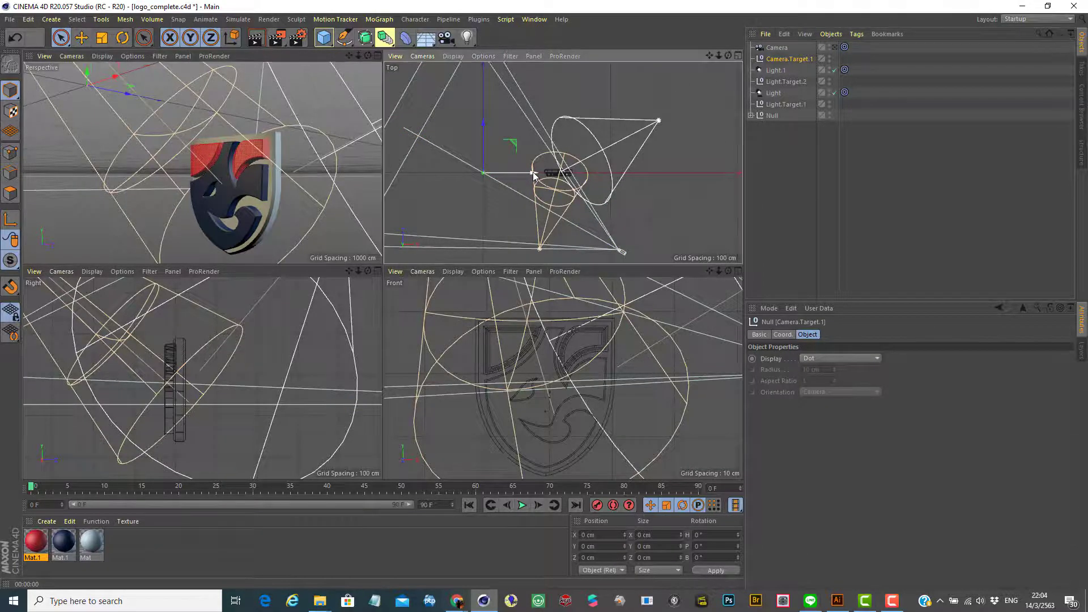
pyautogui.moveTo(533, 176); pyautogui.dragTo(608, 181)
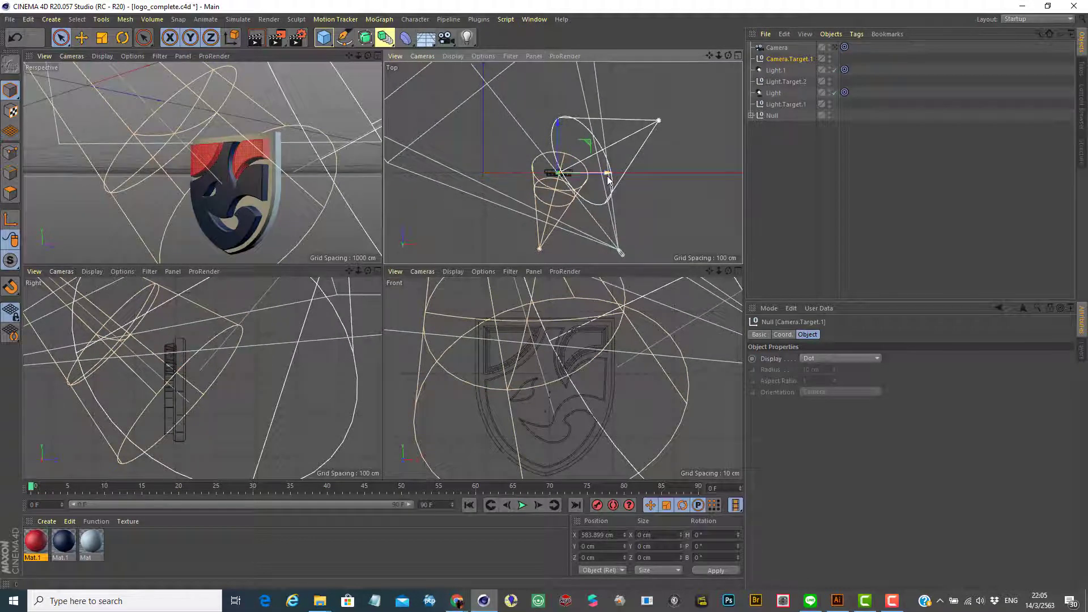
# Lower the camera target onto the shield and center it, to about X 599 cm and Y -340 cm
pyautogui.moveTo(359, 272); pyautogui.dragTo(340, 272)
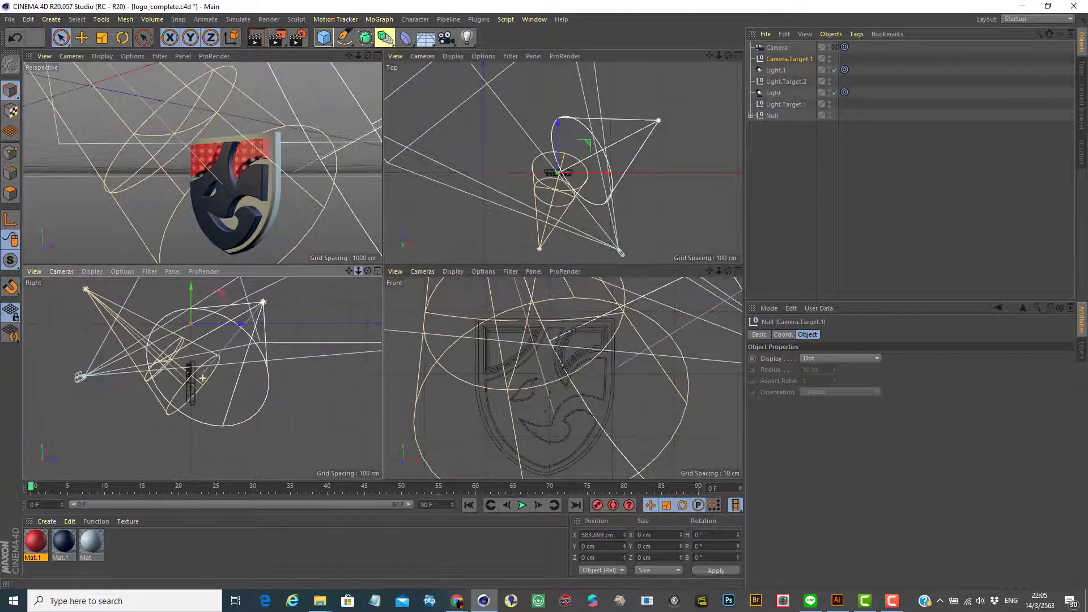
pyautogui.moveTo(191, 289); pyautogui.dragTo(191, 345)
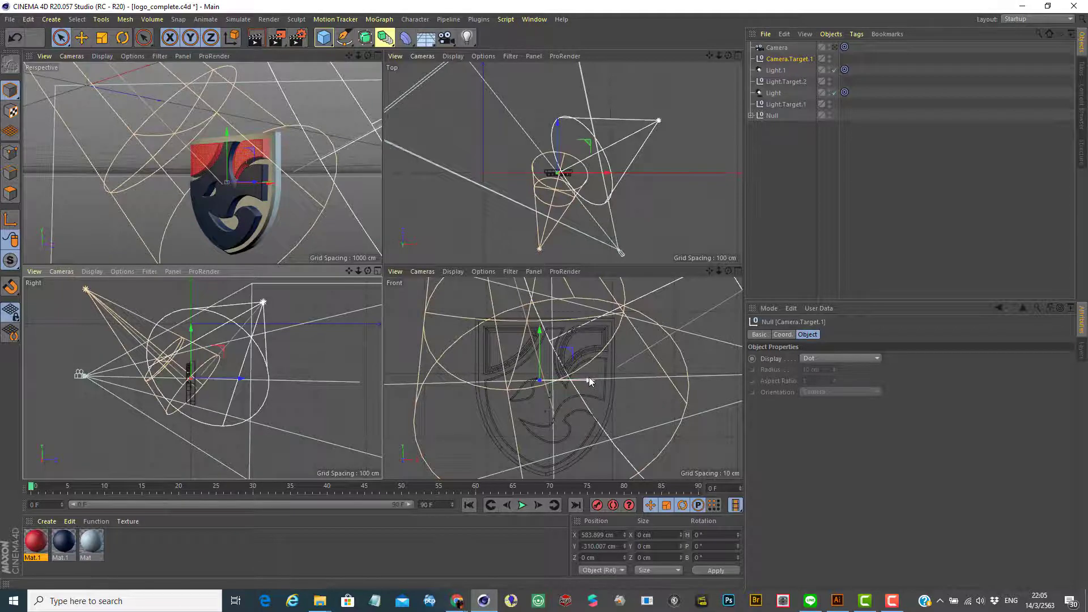
pyautogui.moveTo(591, 389); pyautogui.dragTo(600, 385)
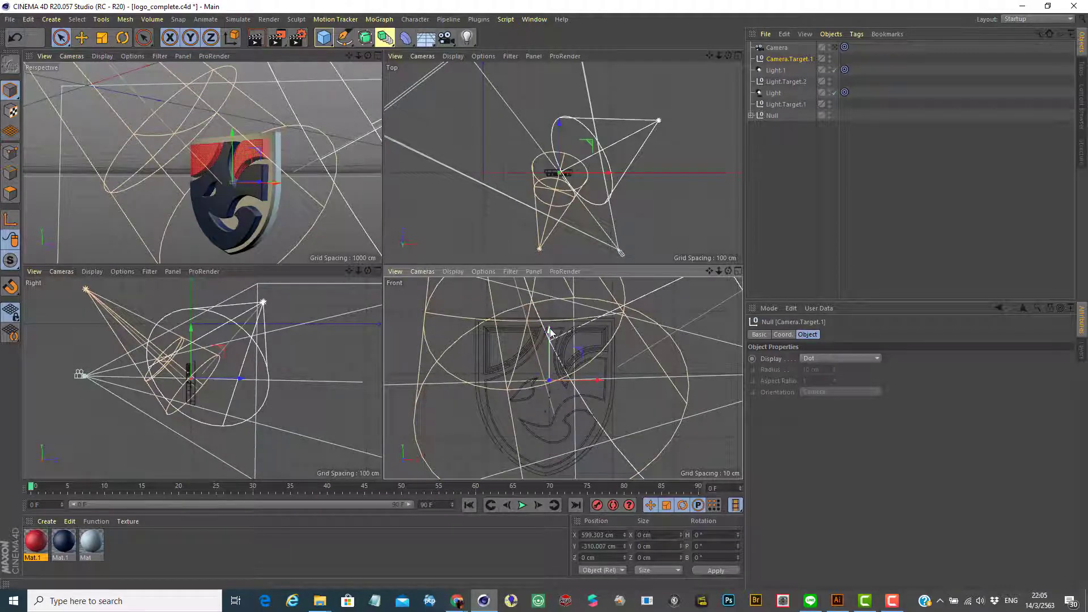
pyautogui.moveTo(553, 341); pyautogui.dragTo(549, 347)
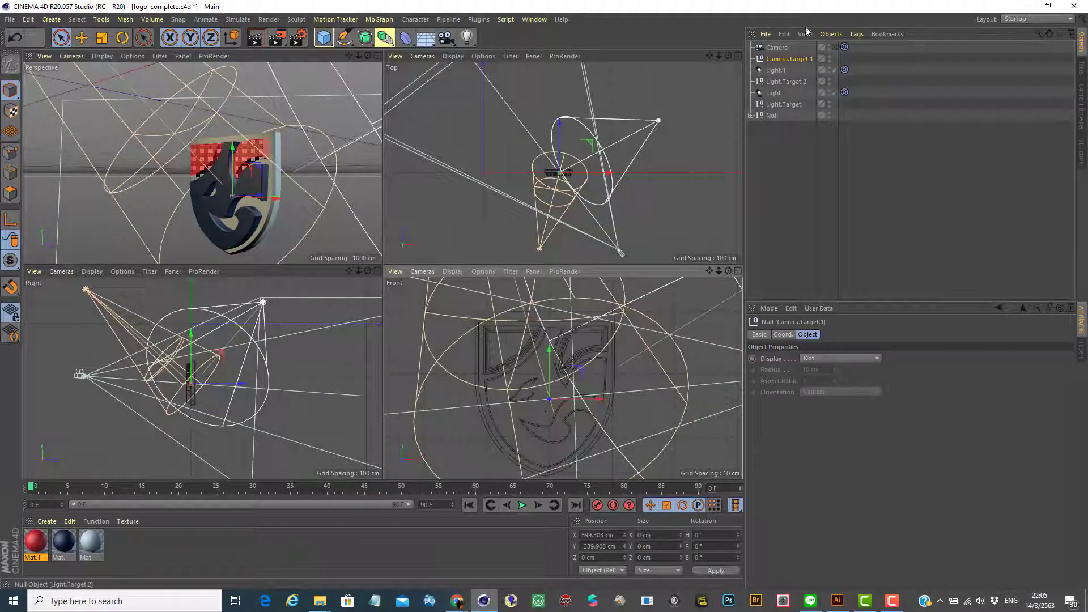
# Set the perspective view to look through the new target camera
pyautogui.click(72, 57)
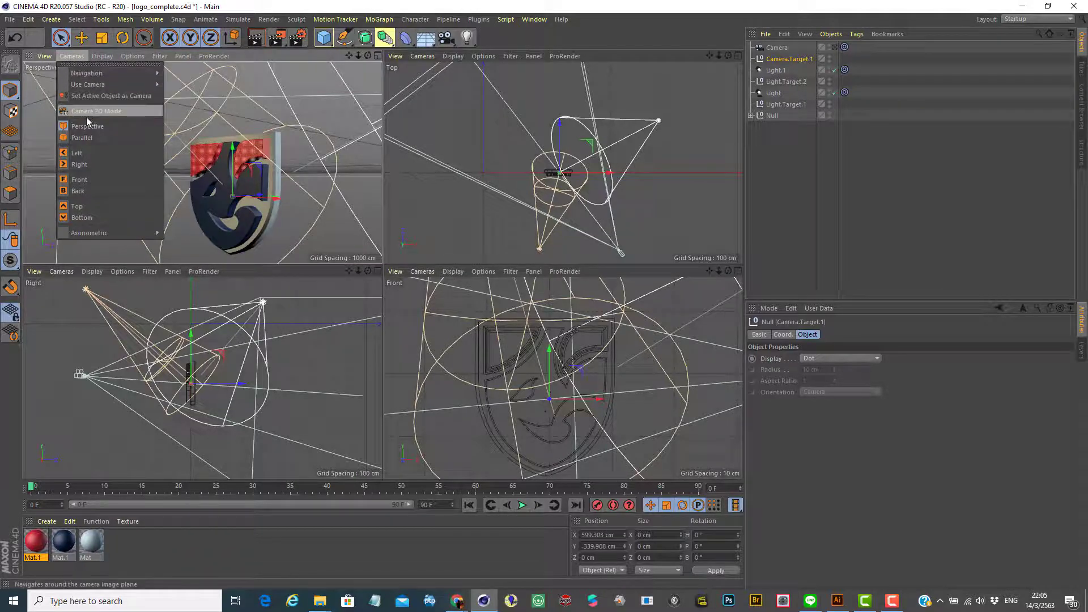
pyautogui.moveTo(87, 84)
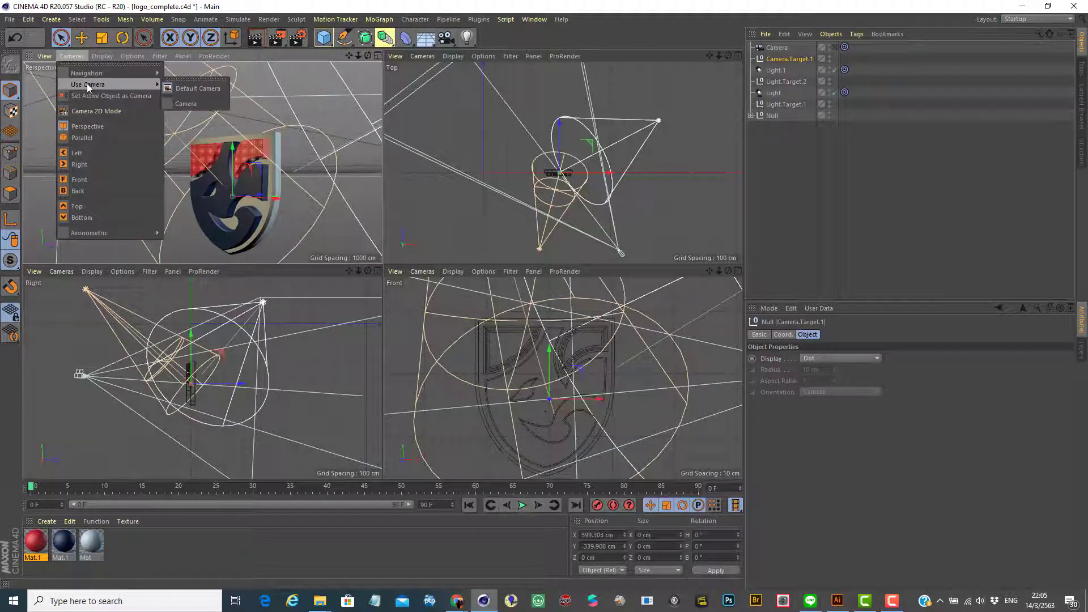
pyautogui.click(192, 103)
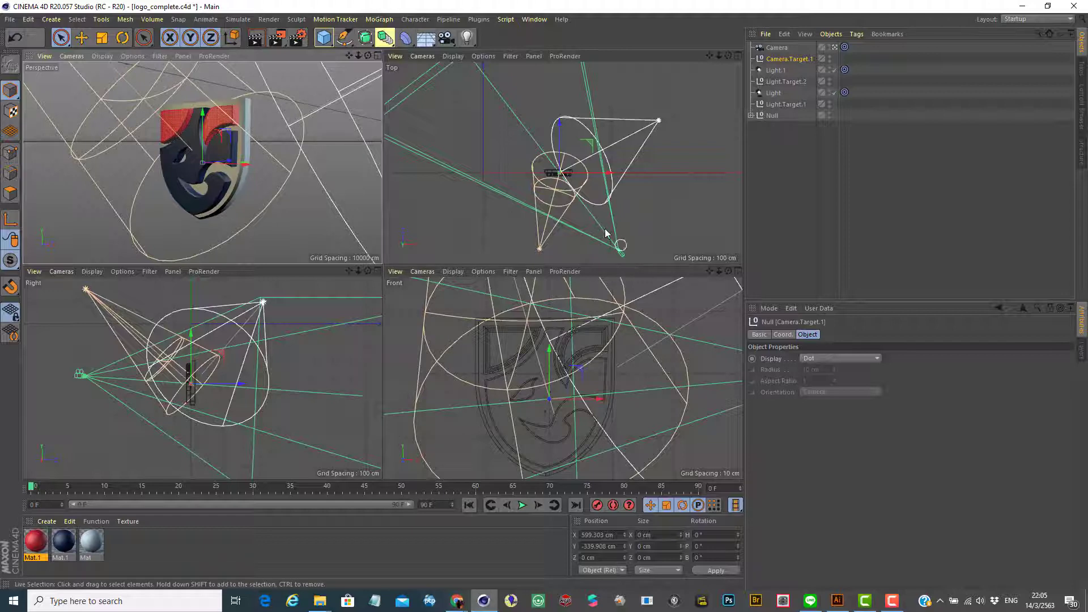
# Move the camera closer to the shield, to about X 961 cm and Z -471 cm, and render the maximized perspective view
pyautogui.click(776, 47)
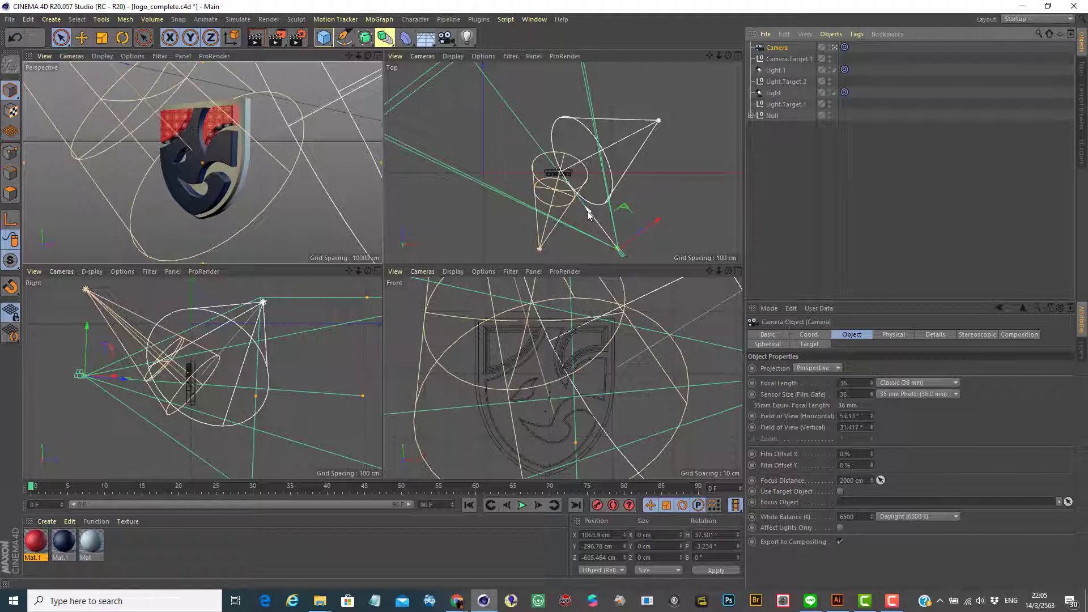
pyautogui.moveTo(588, 215); pyautogui.dragTo(581, 193)
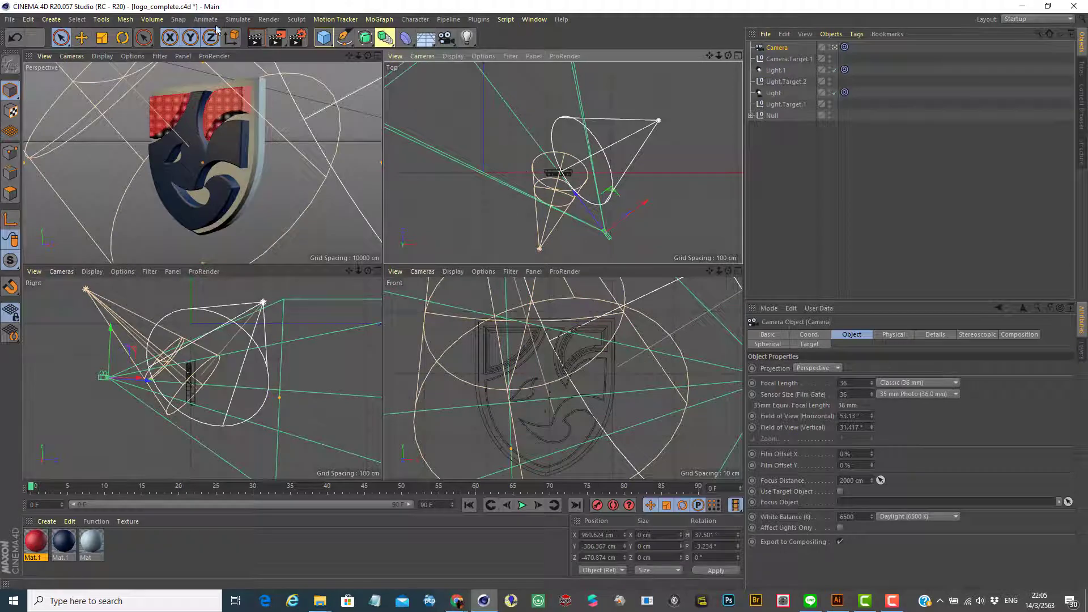
pyautogui.click(378, 56)
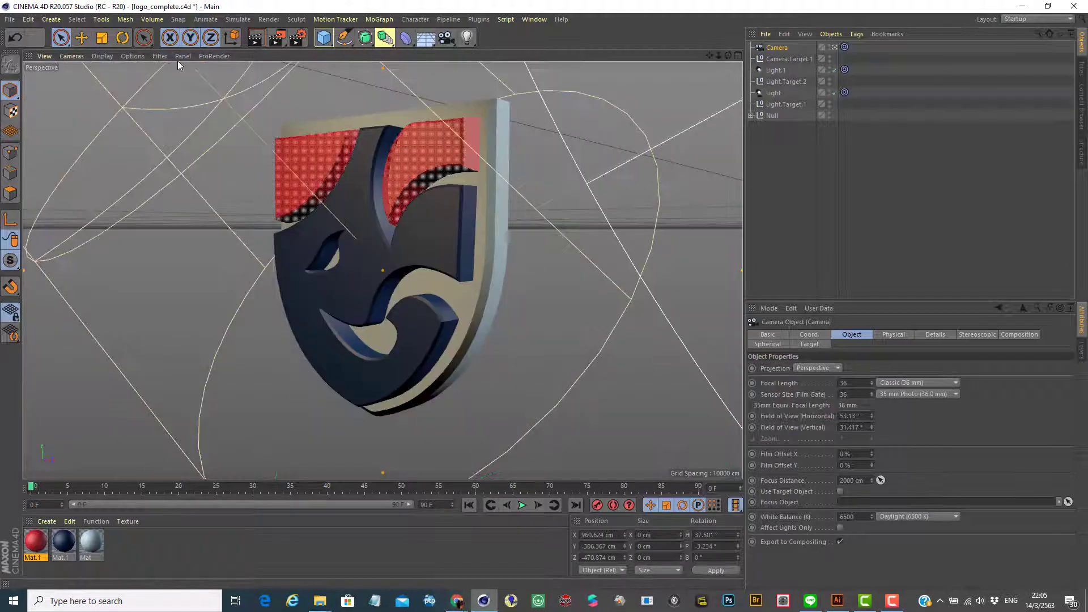
pyautogui.click(255, 40)
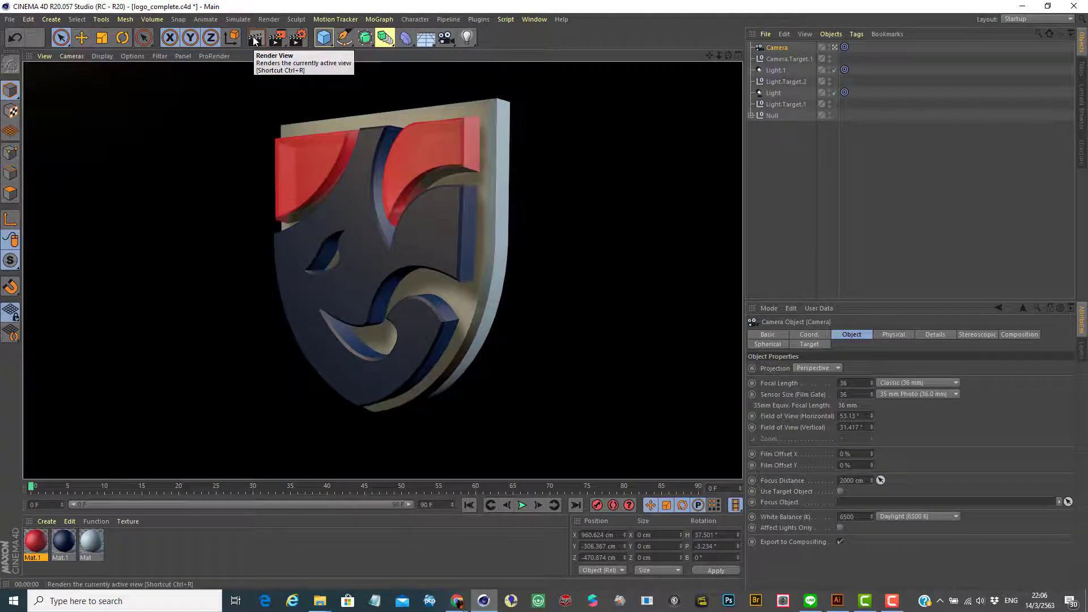